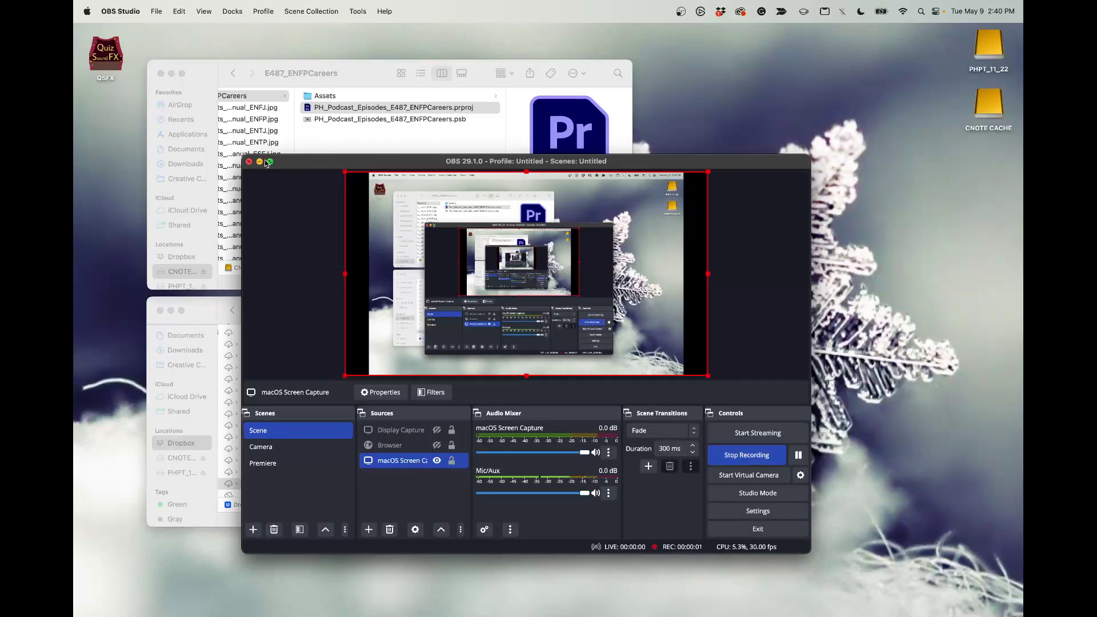
# Minimize OBS and scroll Finder to show the E487_ENFPCareers folder and its .prproj file.
pyautogui.click(259, 163)
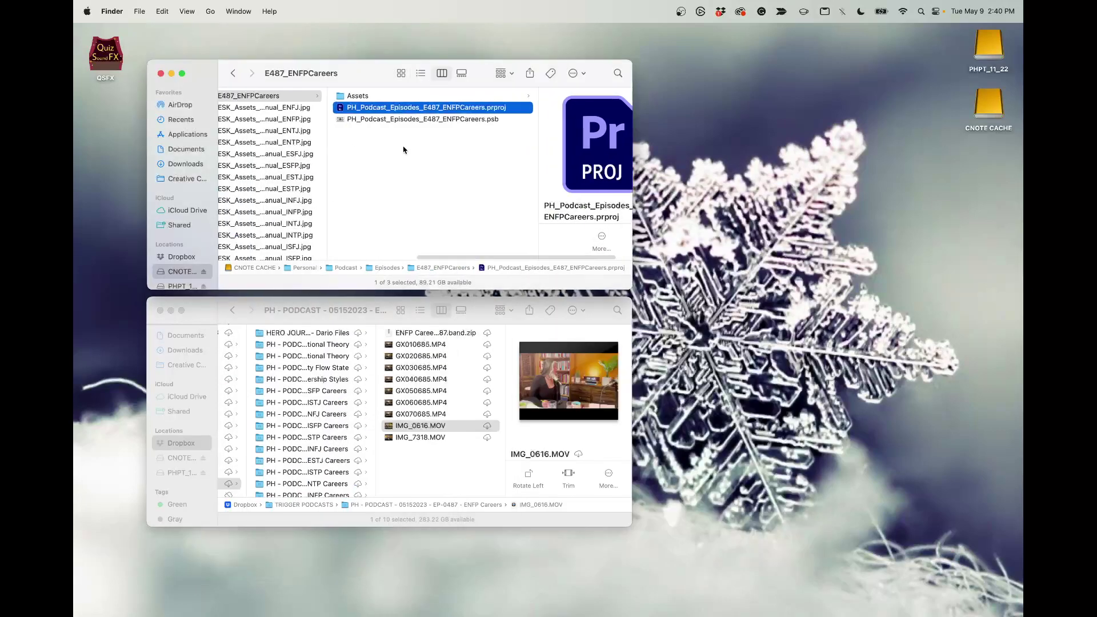
pyautogui.hscroll(-5, 404, 150)
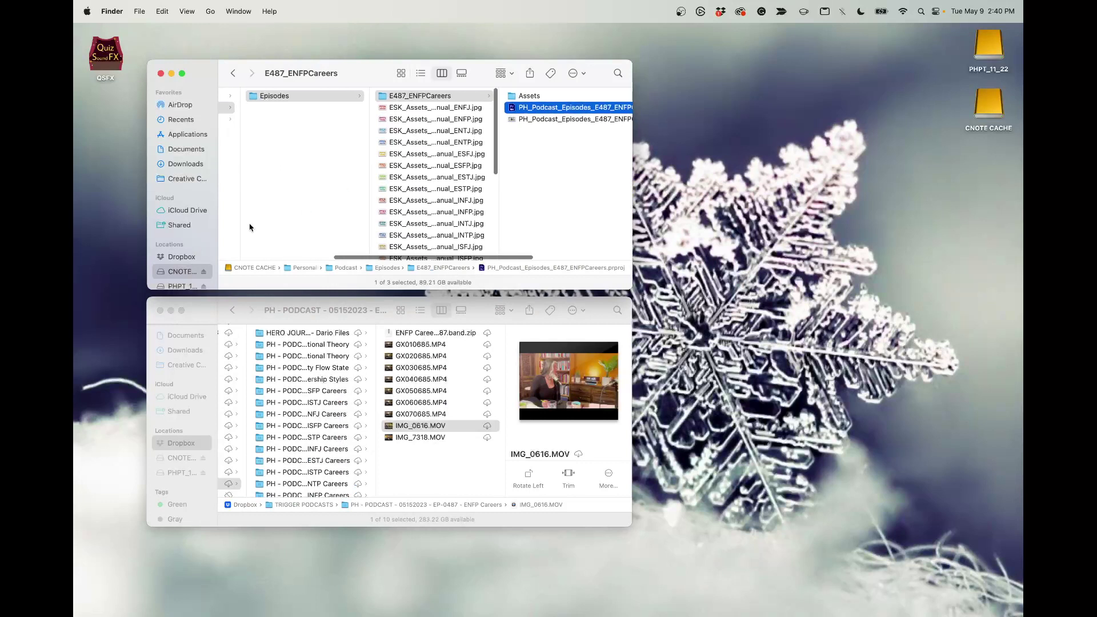
pyautogui.hscroll(1, 265, 238)
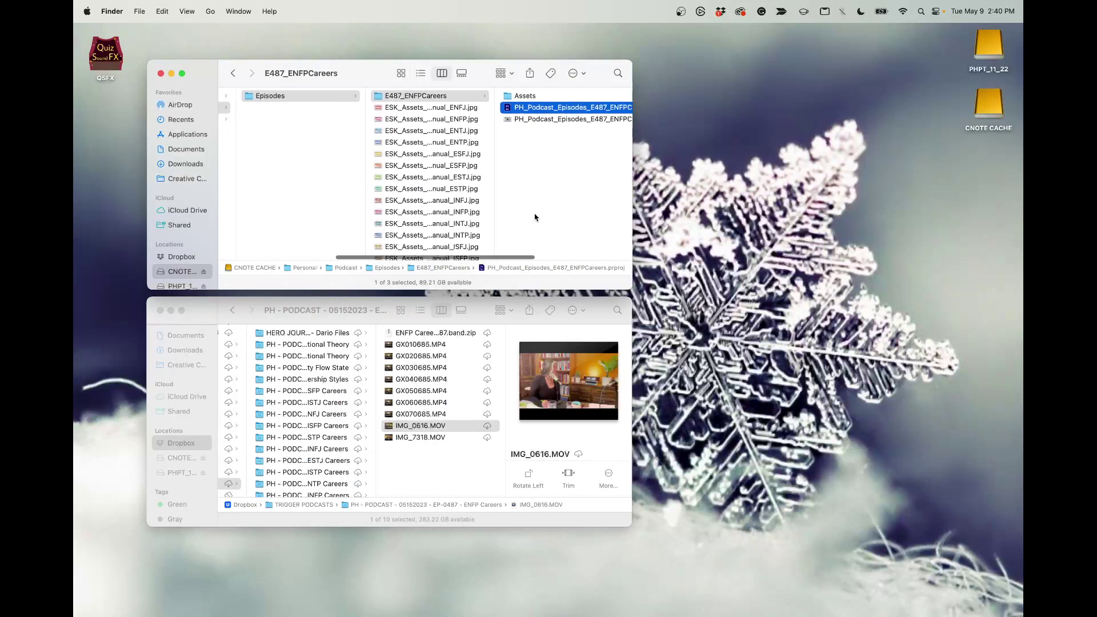
pyautogui.hscroll(5, 535, 217)
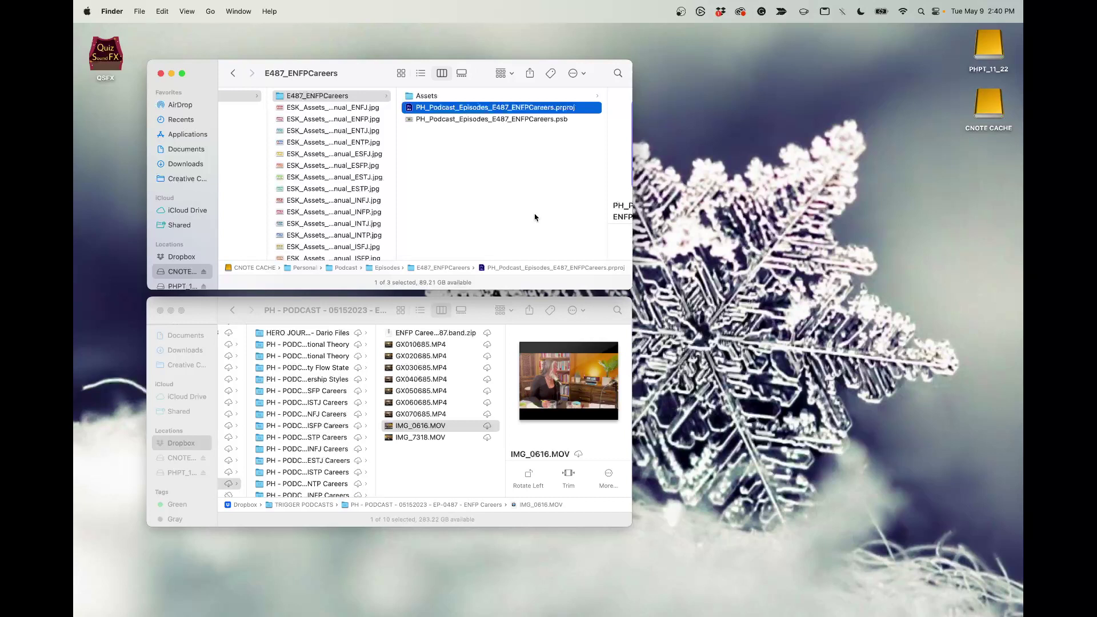
pyautogui.hscroll(-2, 535, 217)
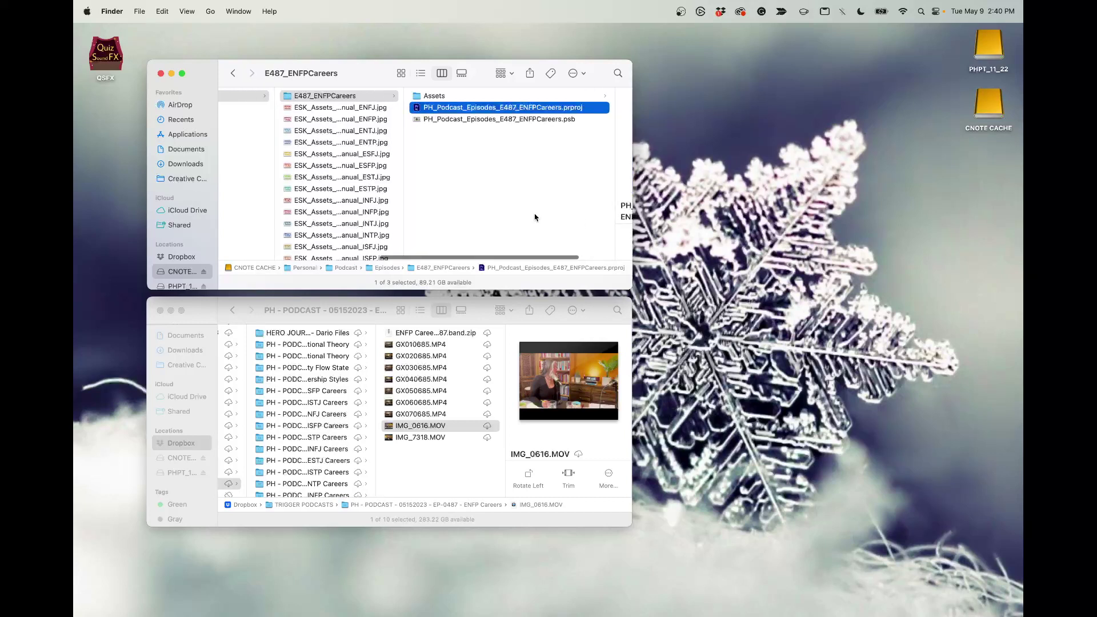
pyautogui.hscroll(1, 535, 217)
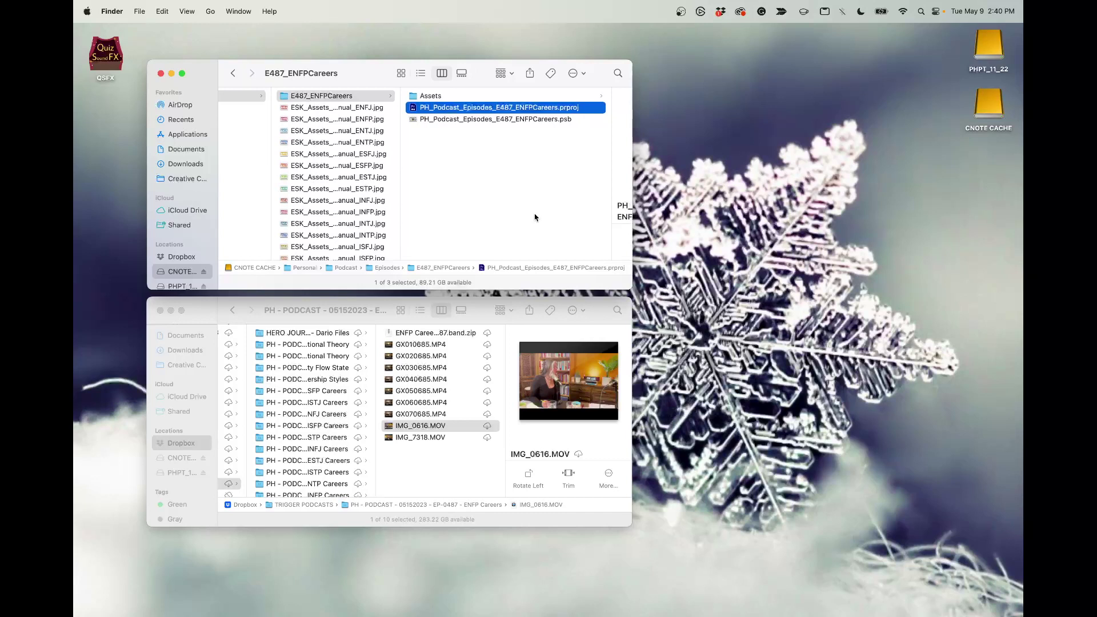
pyautogui.hscroll(3, 534, 217)
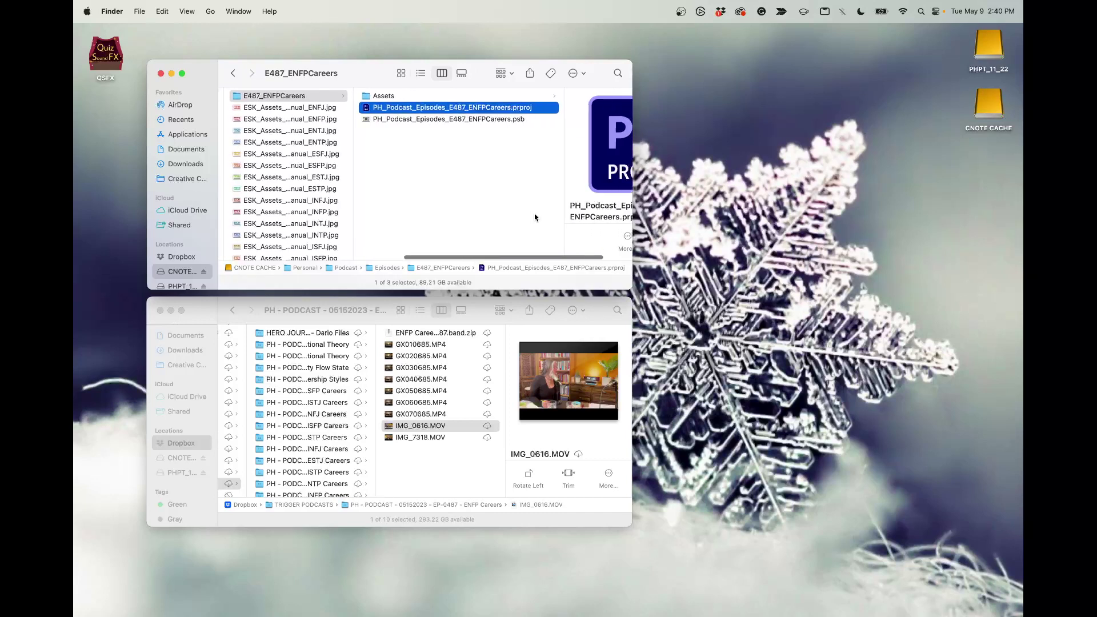
# Open the Assets folder and preview the IMG_0616.MOV and GX010685–GX050685.MP4 camera clips.
pyautogui.press('Up')
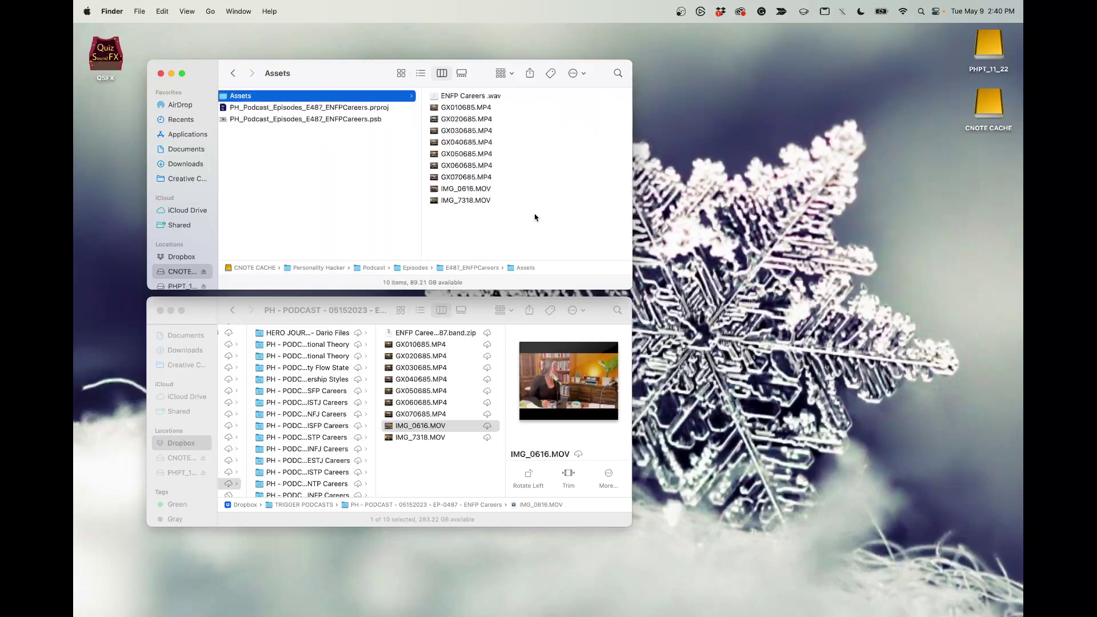
pyautogui.press('Down')
pyautogui.press('Up')
pyautogui.click(463, 201)
pyautogui.press('Up')
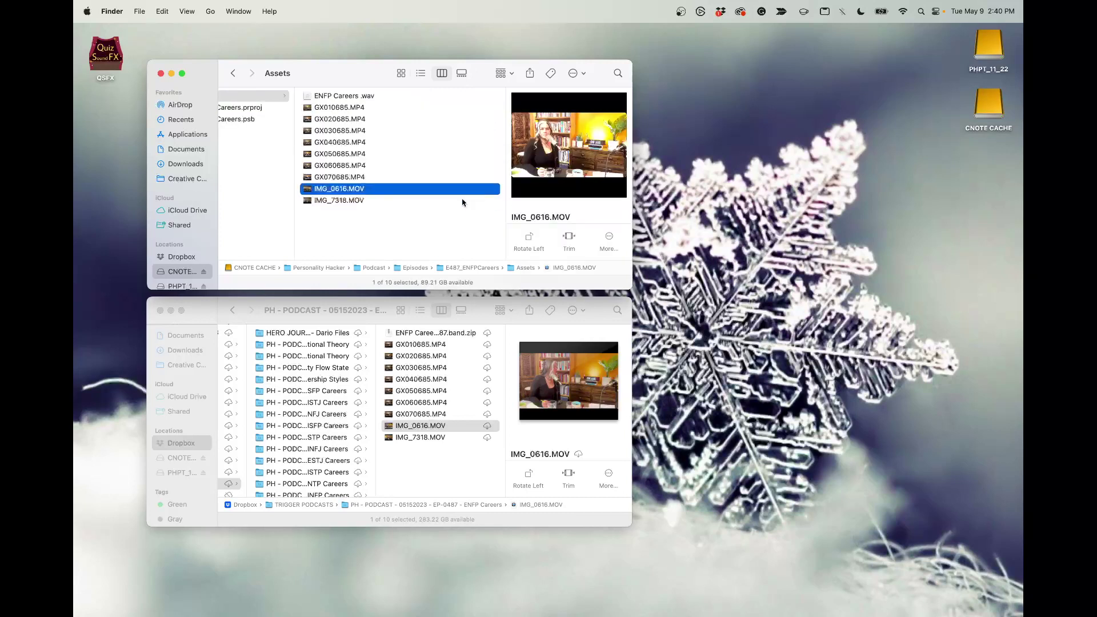
pyautogui.press('Up')
pyautogui.press('Up')
pyautogui.press('Up')
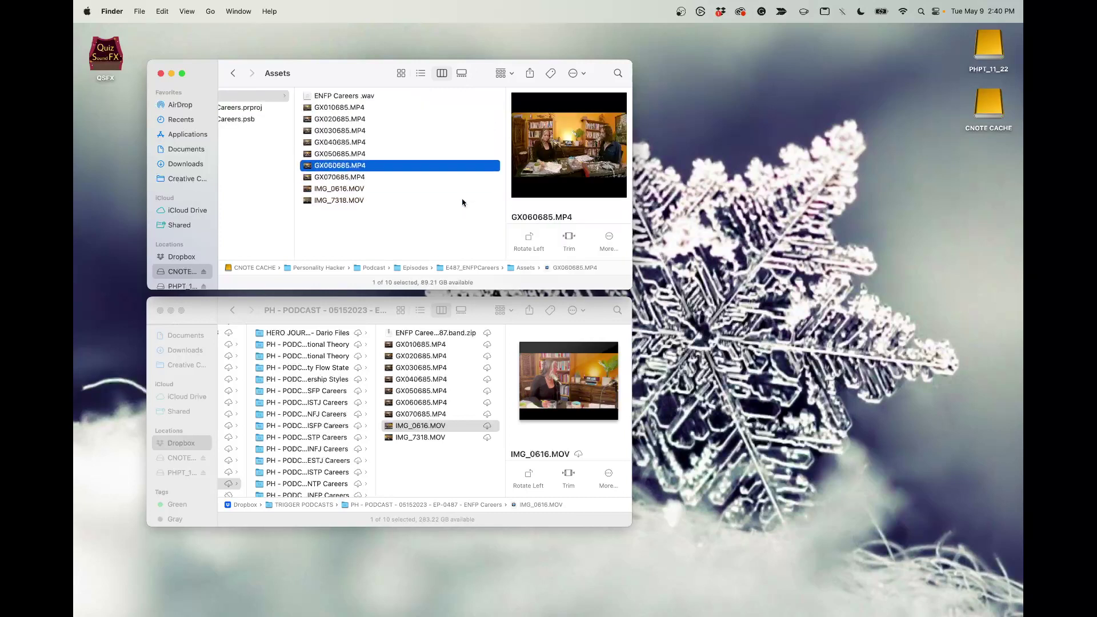
pyautogui.press('Up')
pyautogui.press('Up')
pyautogui.press('Up')
pyautogui.press('Up')
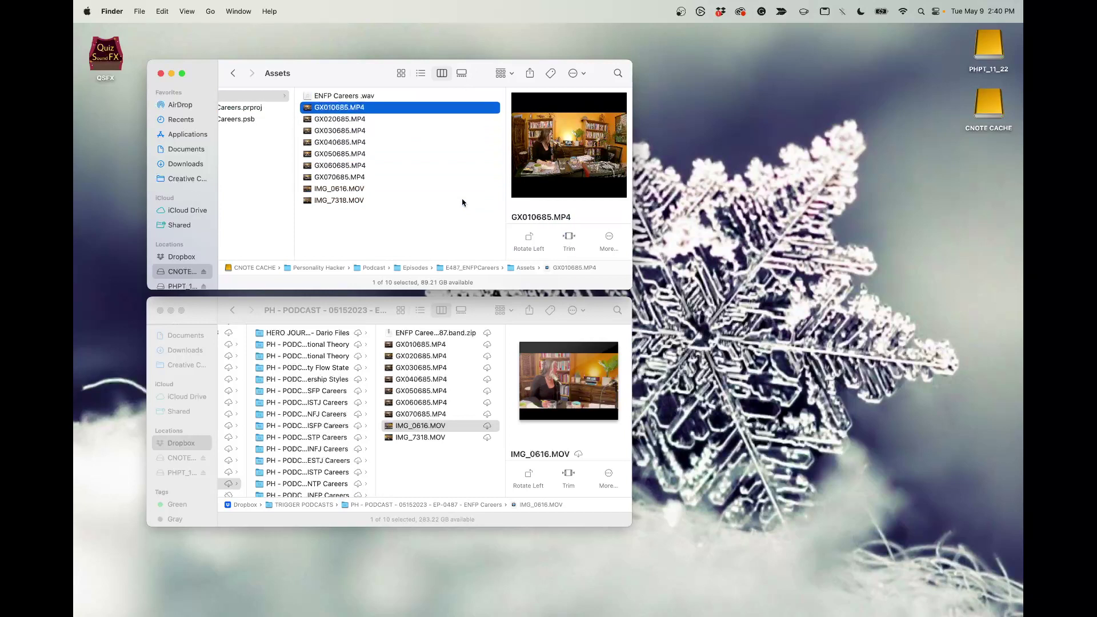
pyautogui.press('Down')
pyautogui.press('Up')
pyautogui.press('Down')
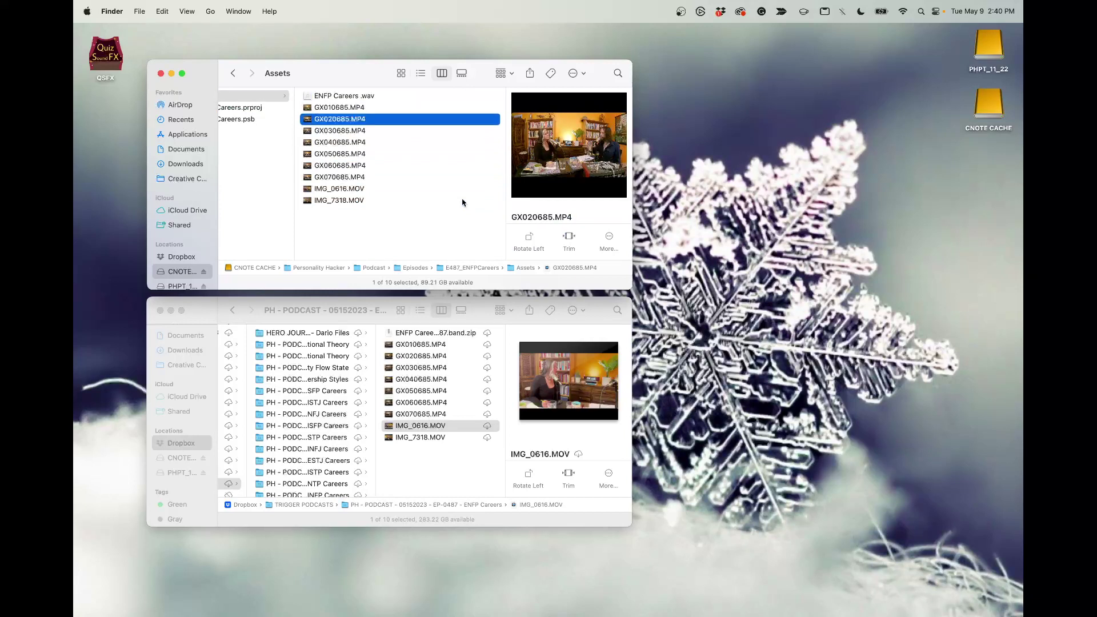
pyautogui.press('Down')
pyautogui.press('Down')
pyautogui.press('Down')
pyautogui.press('Down')
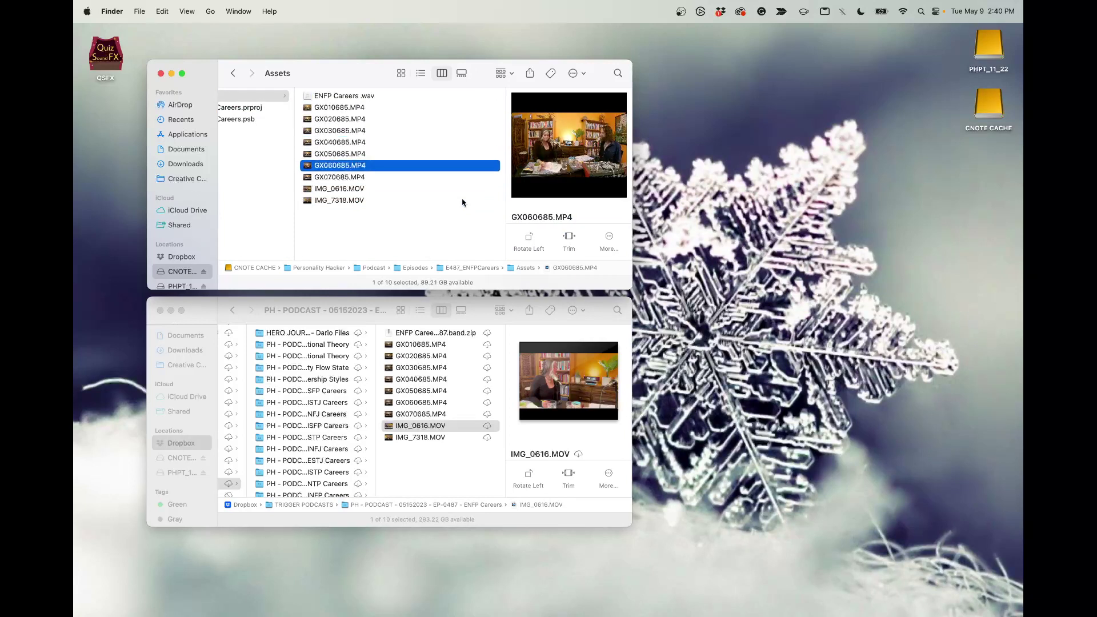
pyautogui.press('Up')
pyautogui.press('Up')
pyautogui.press('Up')
pyautogui.press('Up')
pyautogui.press('Up')
pyautogui.press('Up')
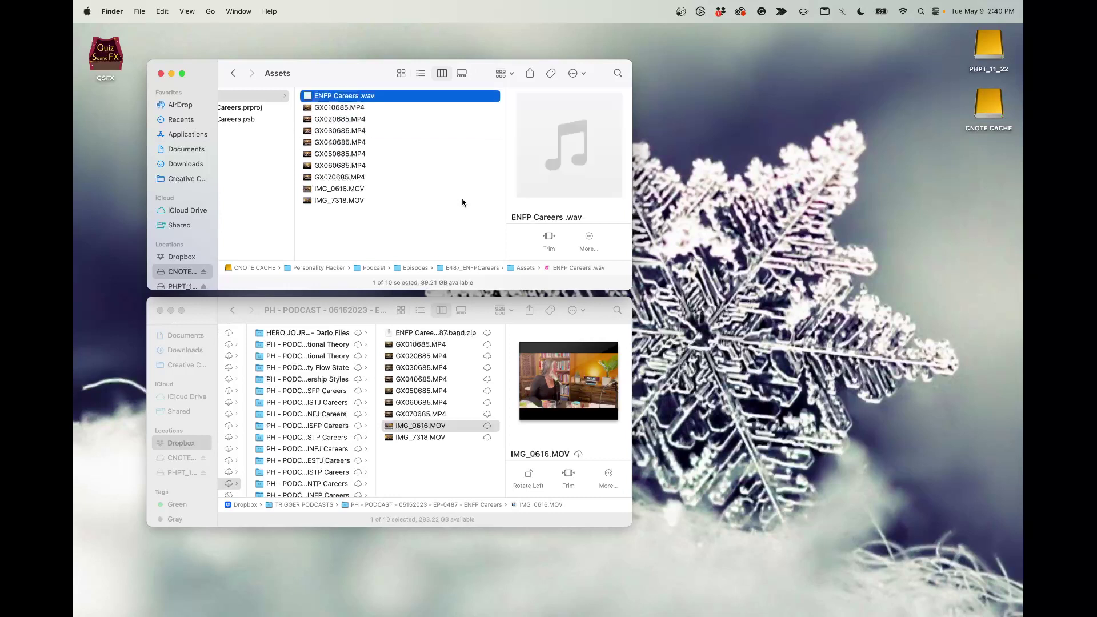
# Preview the Premiere project and .psb files, then reopen the Assets folder.
pyautogui.press('Left')
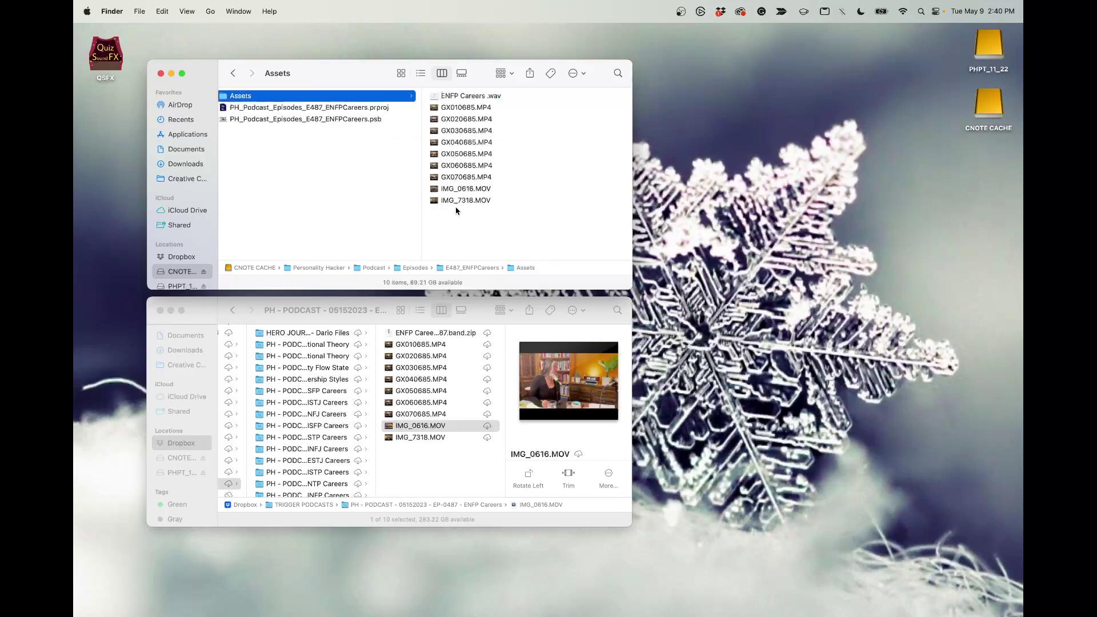
pyautogui.hscroll(-4, 348, 225)
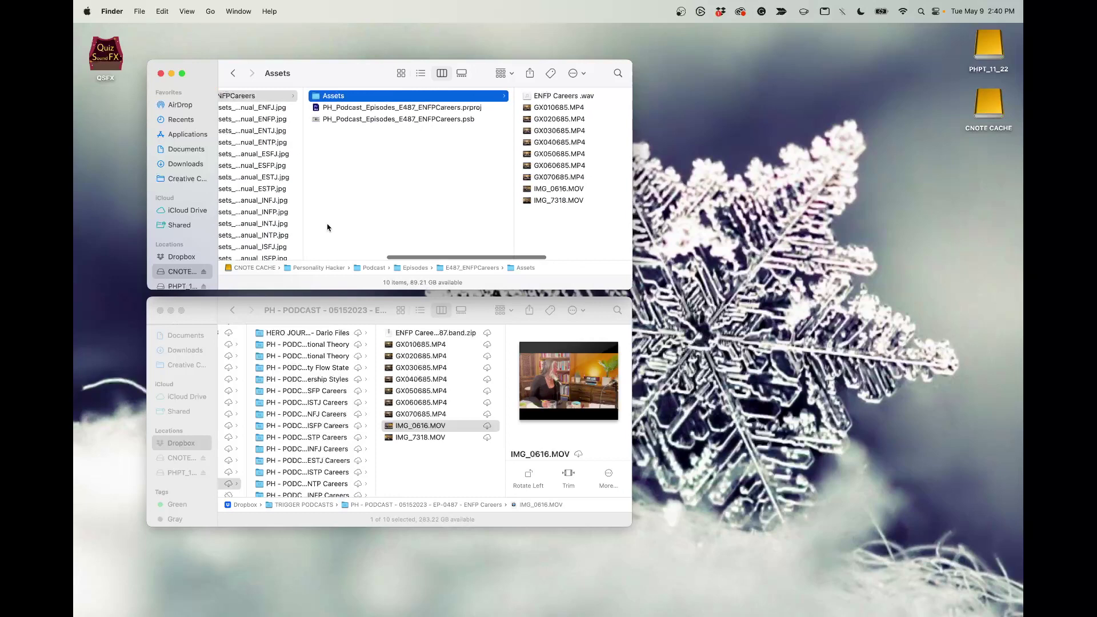
pyautogui.hscroll(-2, 326, 227)
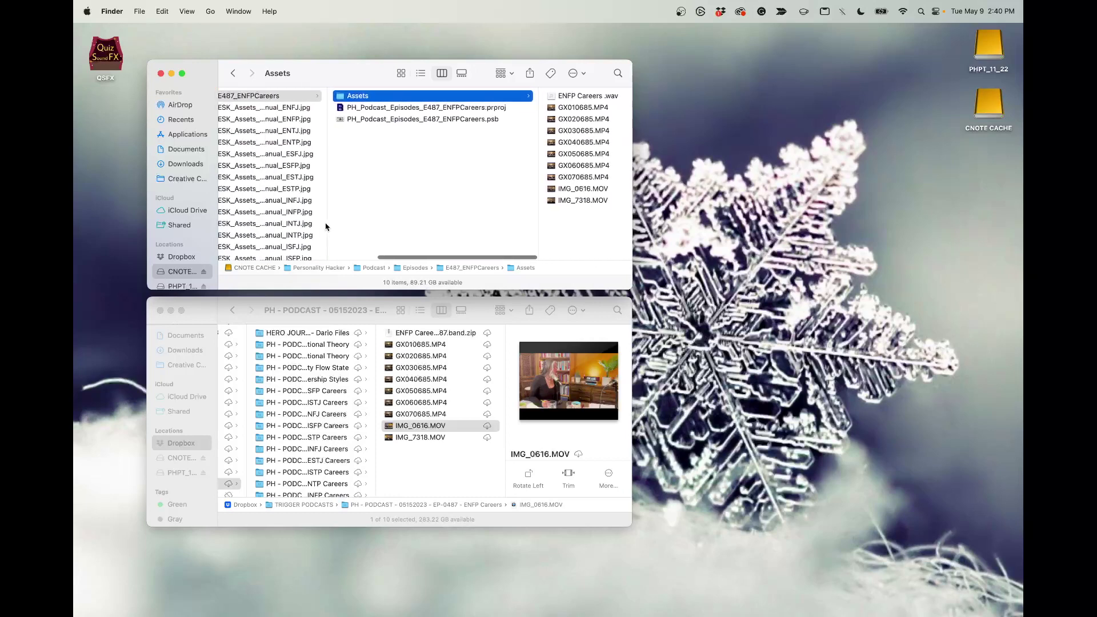
pyautogui.press('Down')
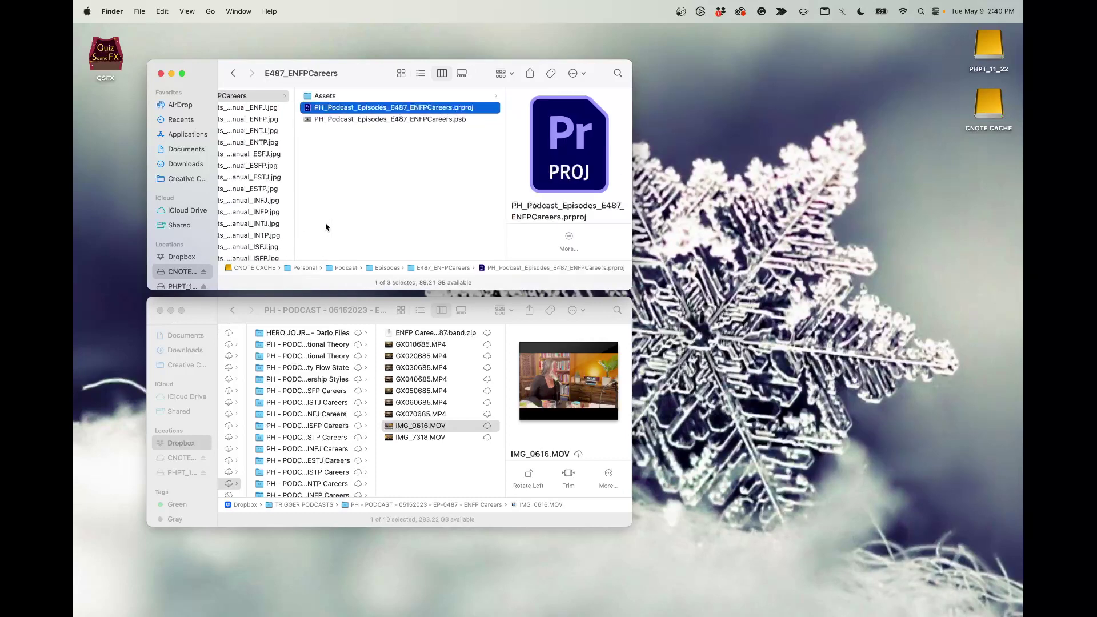
pyautogui.press('Down')
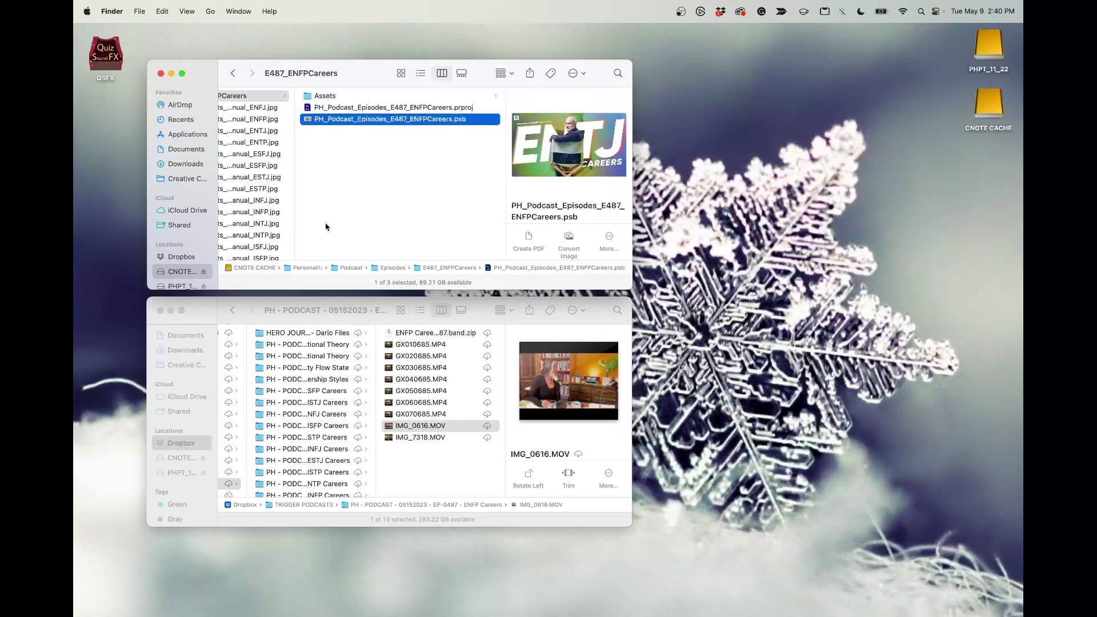
pyautogui.press('Up')
pyautogui.press('Up')
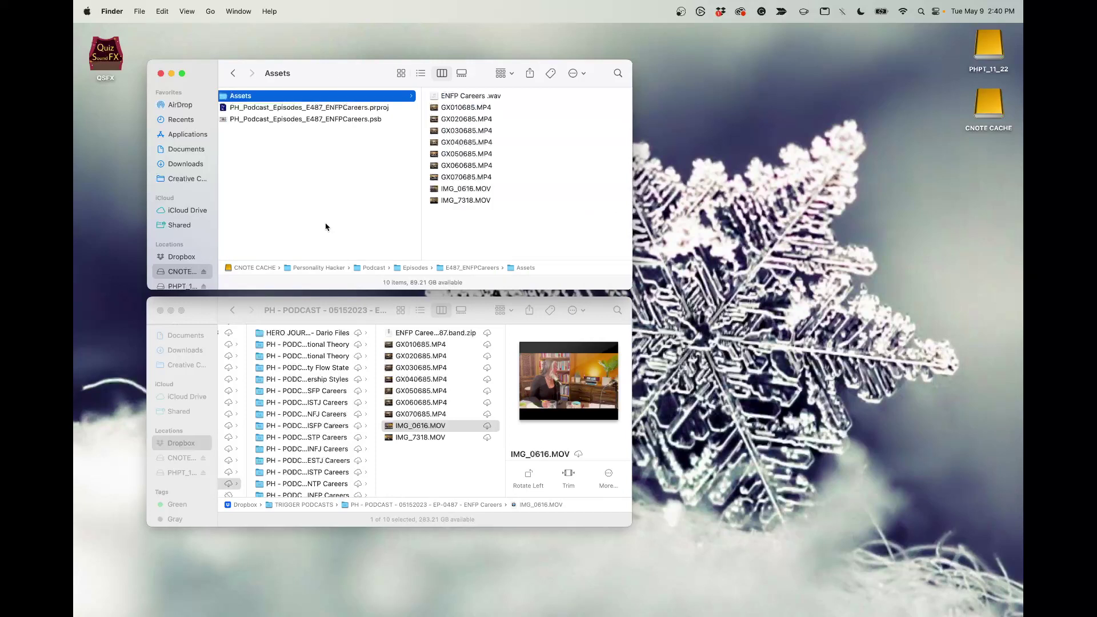
# Open the E487 .prproj in Premiere Pro and move the Link Media dialog aside.
pyautogui.press('Down')
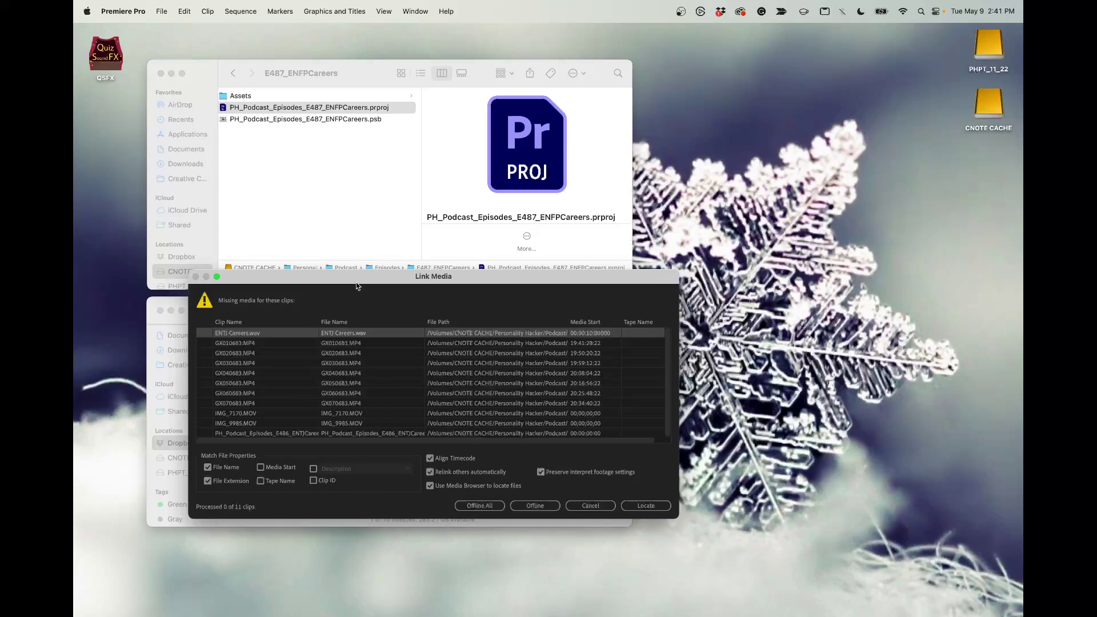
pyautogui.moveTo(354, 282); pyautogui.dragTo(360, 230)
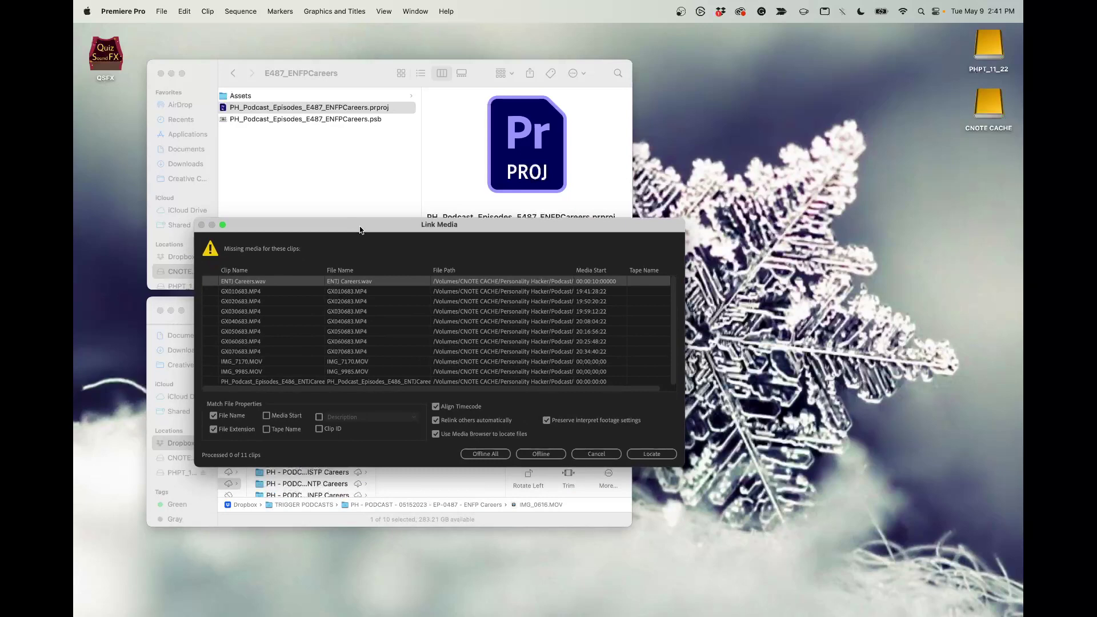
# Take all missing clips offline and delete the seven GX camera clips from the project.
pyautogui.click(489, 453)
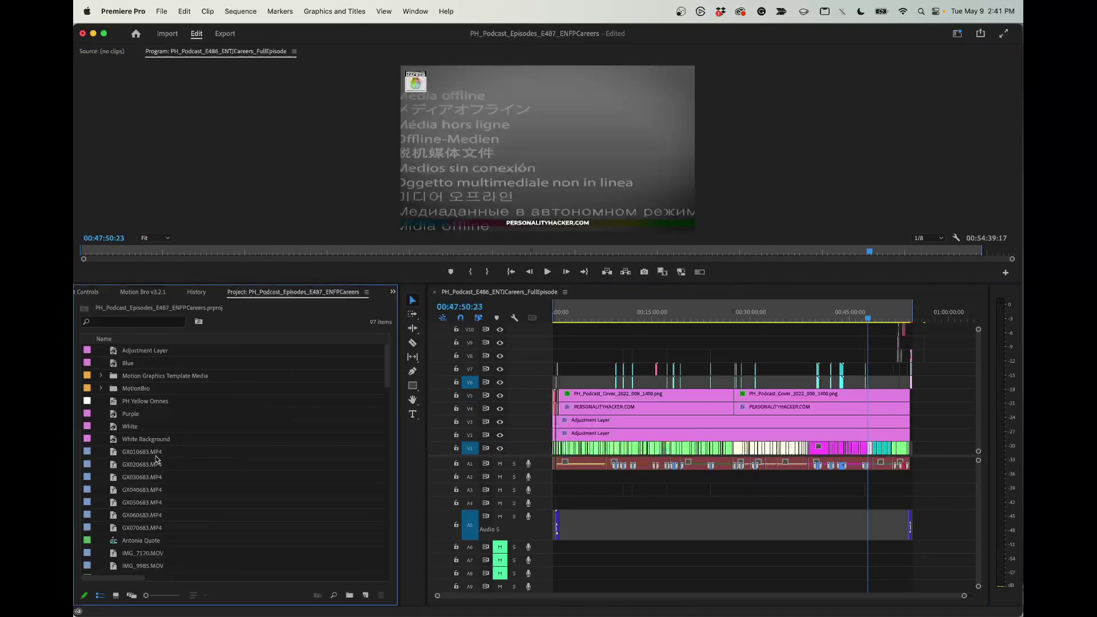
pyautogui.click(155, 456)
pyautogui.scroll(-3, 169, 487)
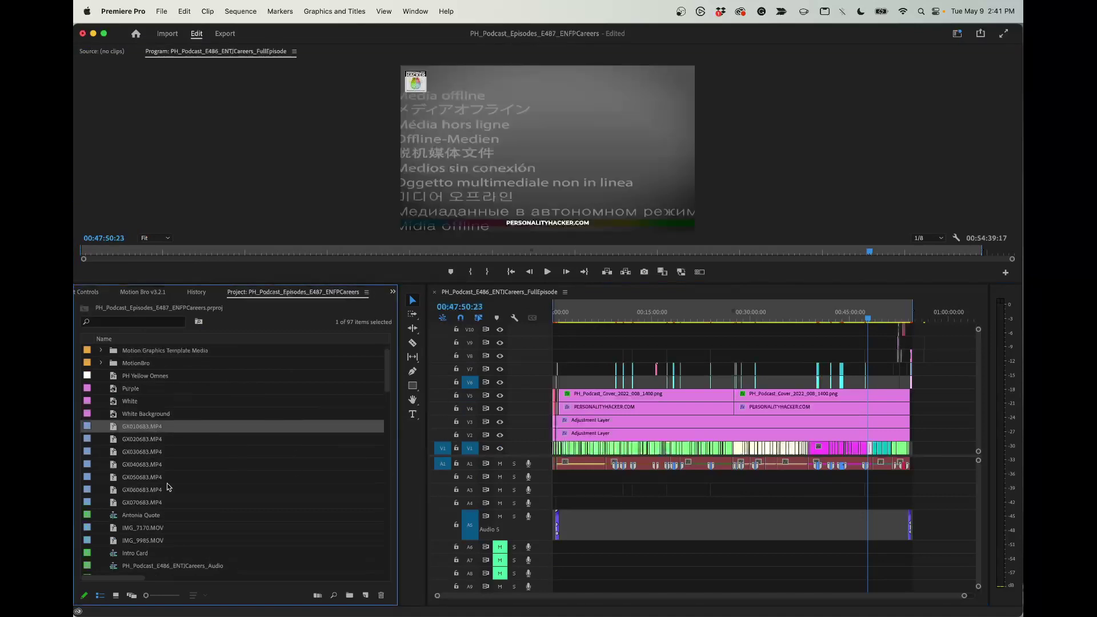
pyautogui.scroll(-1, 168, 486)
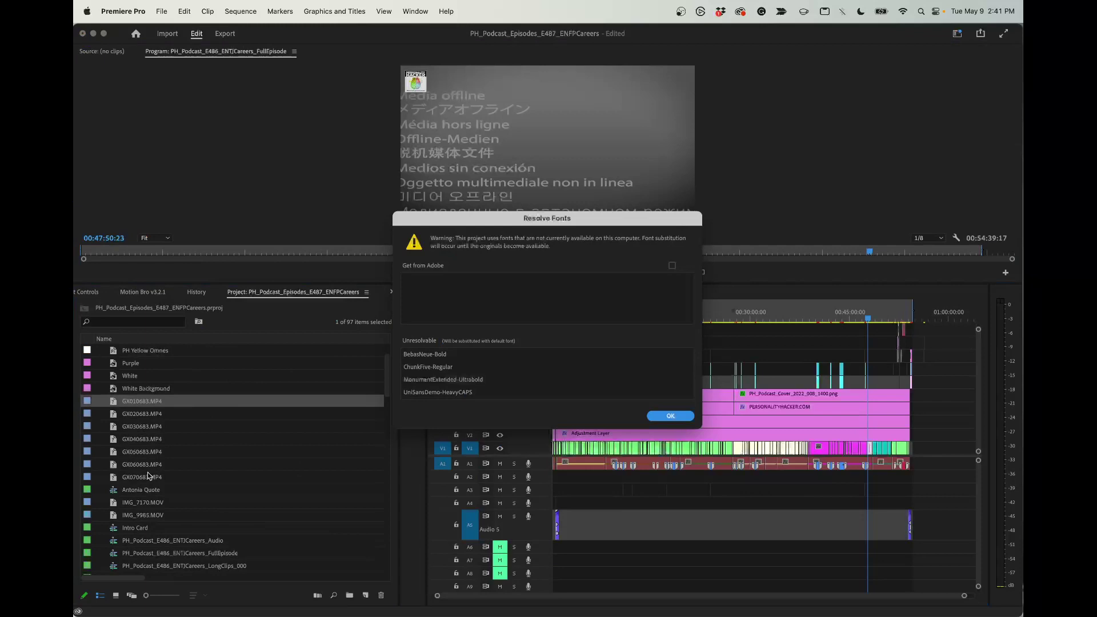
pyautogui.click(684, 417)
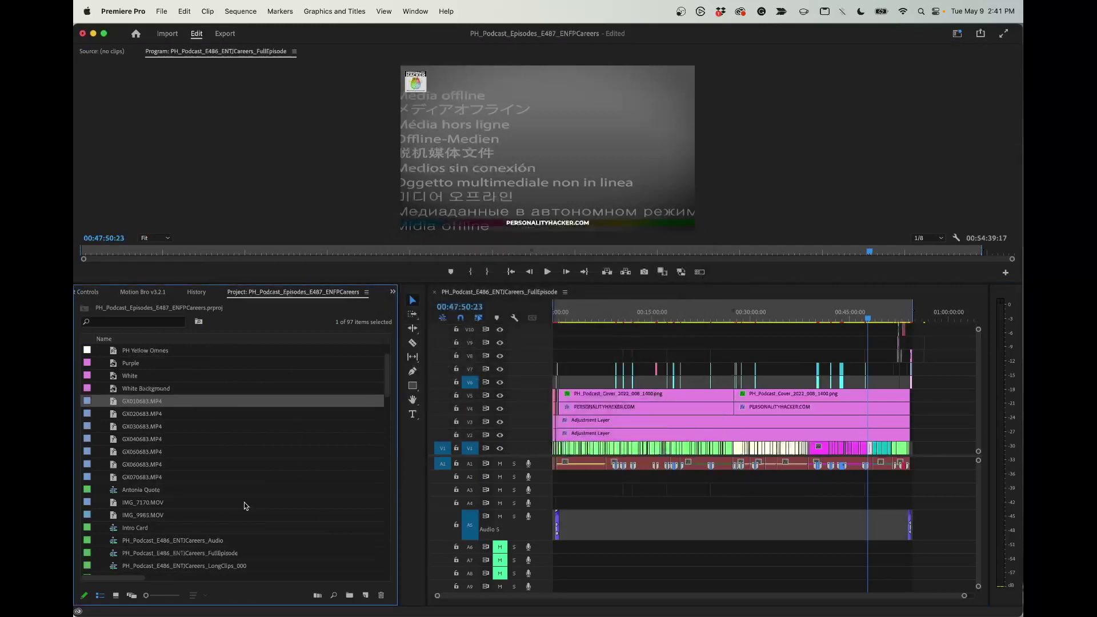
pyautogui.scroll(-2, 244, 503)
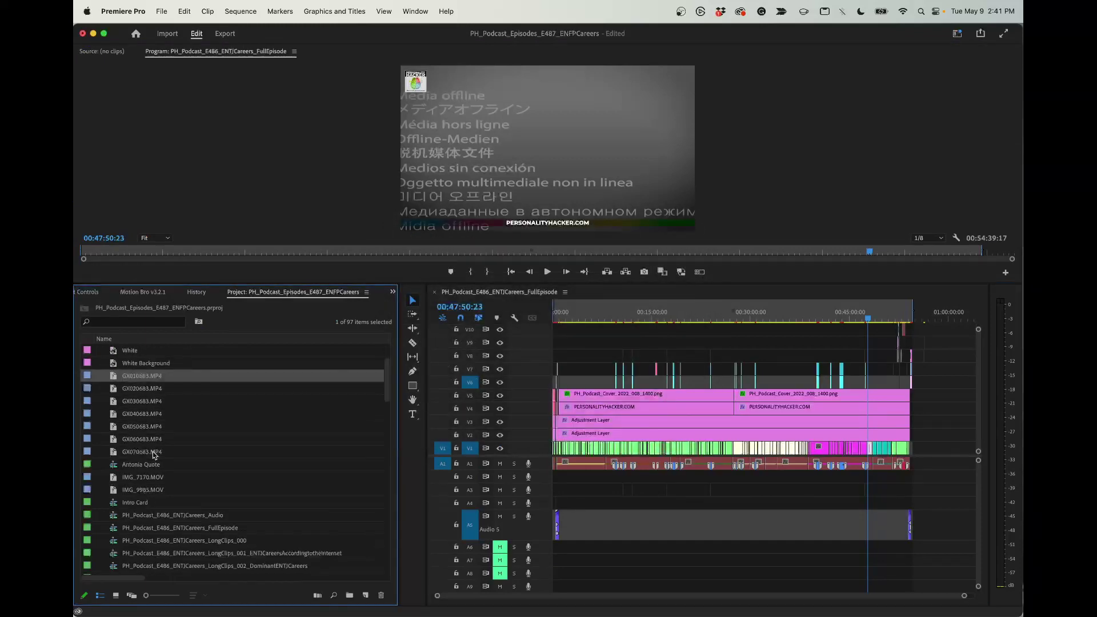
pyautogui.keyDown('shift'); pyautogui.click(154, 454); pyautogui.keyUp('shift')
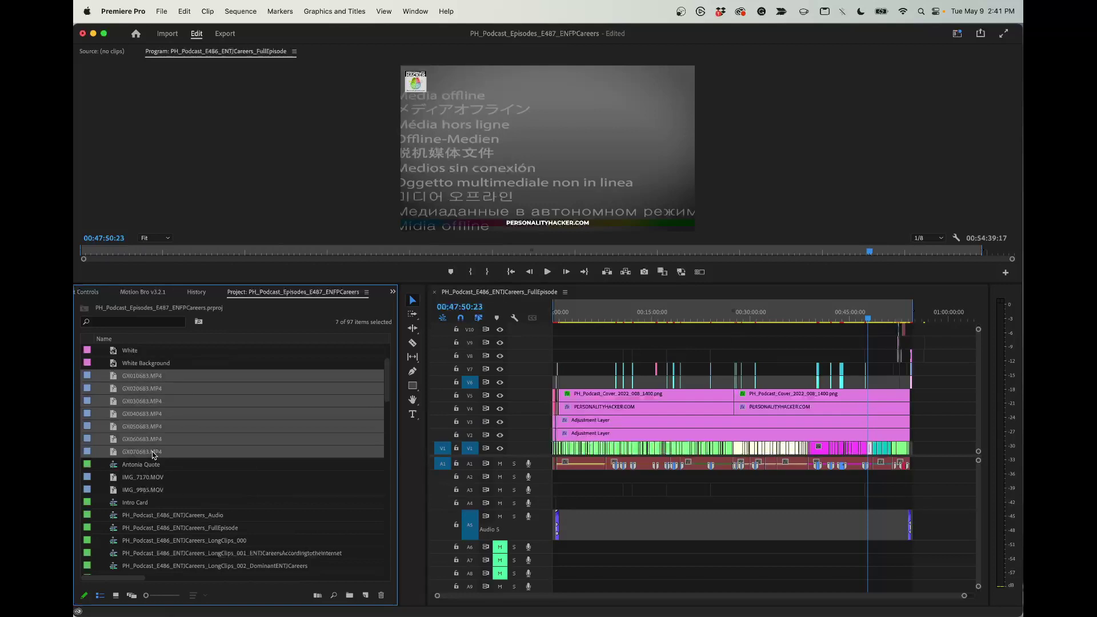
pyautogui.press('Delete')
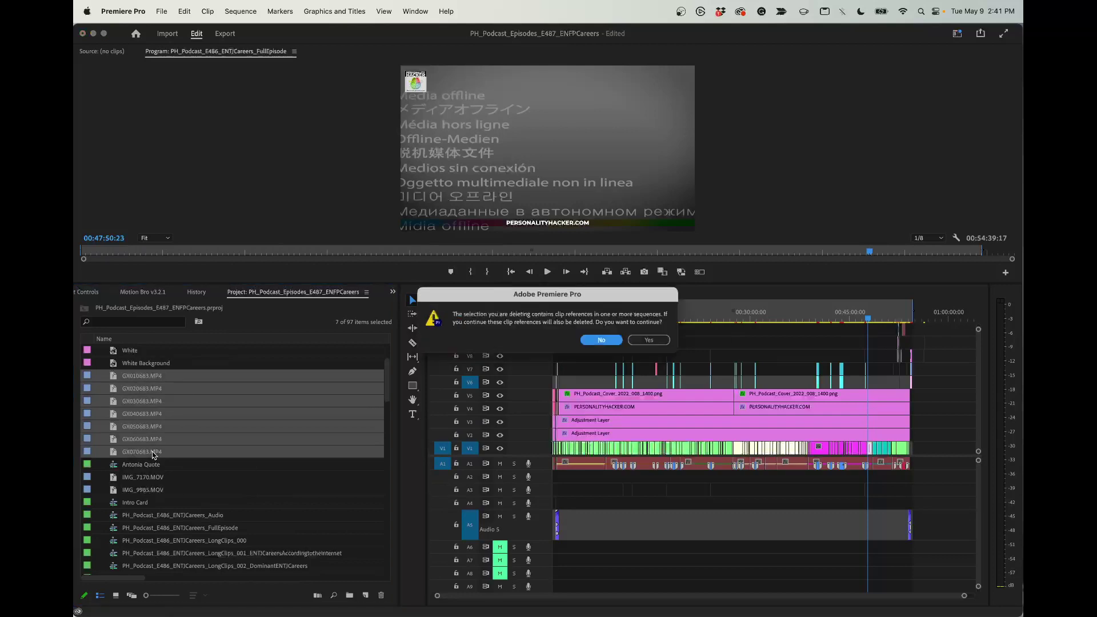
pyautogui.click(654, 339)
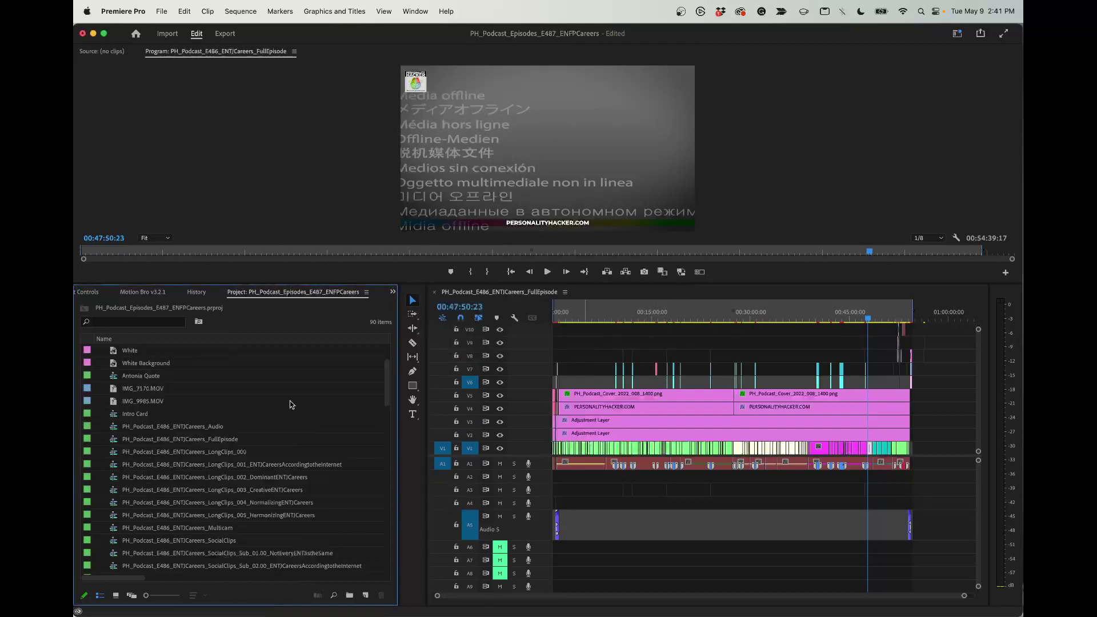
# Delete the IMG_7170.MOV and IMG_9985.MOV clips and the five LongClips sequences.
pyautogui.click(154, 389)
pyautogui.keyDown('shift'); pyautogui.click(153, 401); pyautogui.keyUp('shift')
pyautogui.press('Delete')
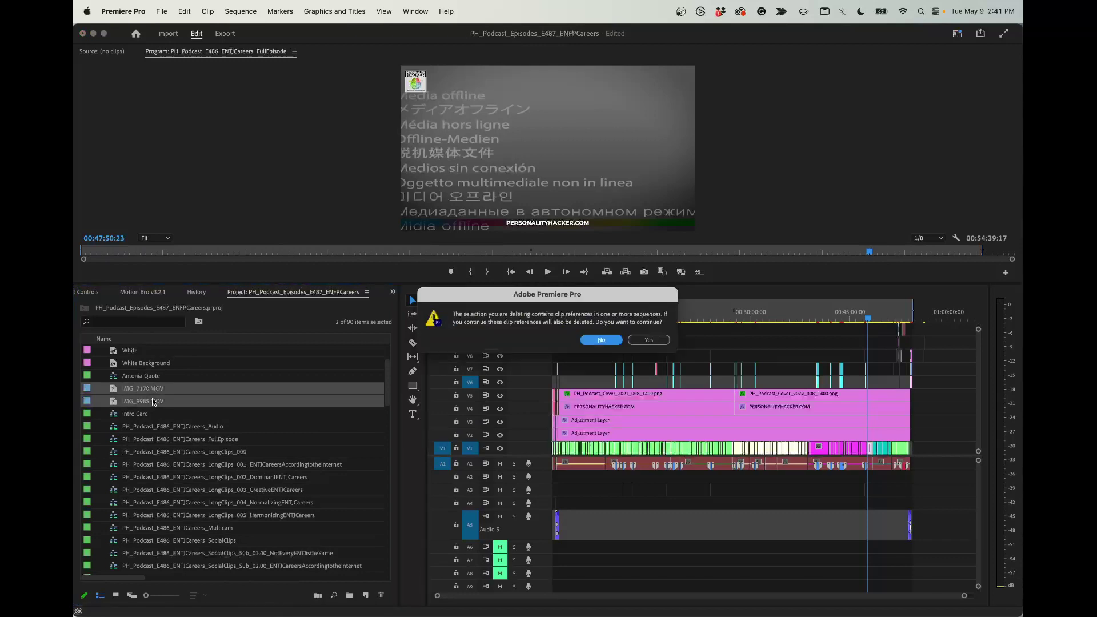
pyautogui.click(648, 340)
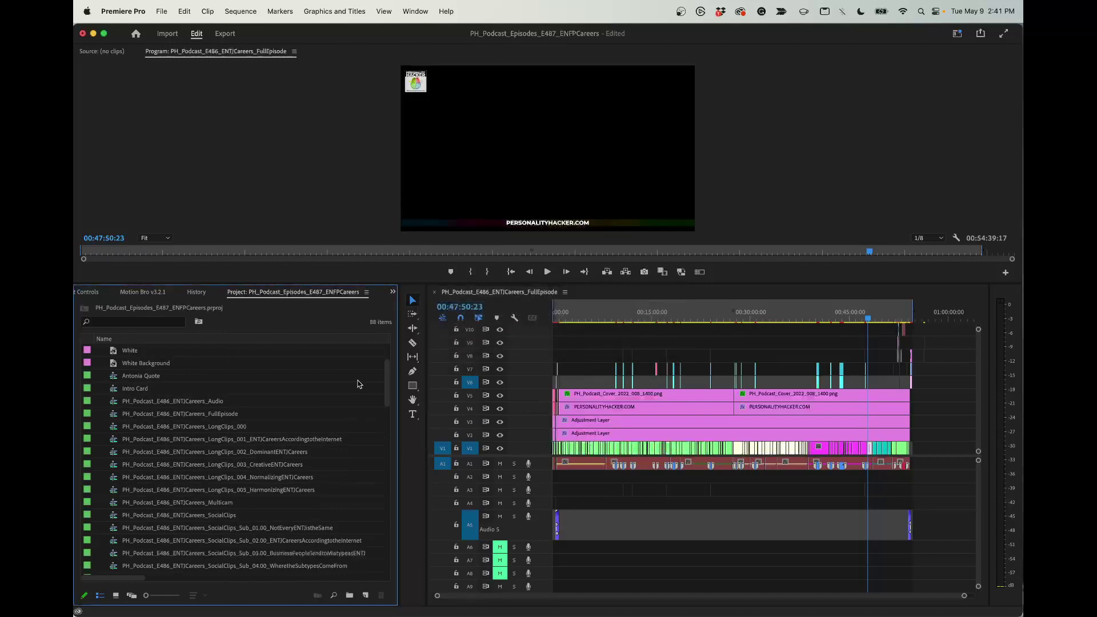
pyautogui.click(263, 441)
pyautogui.scroll(-3, 263, 445)
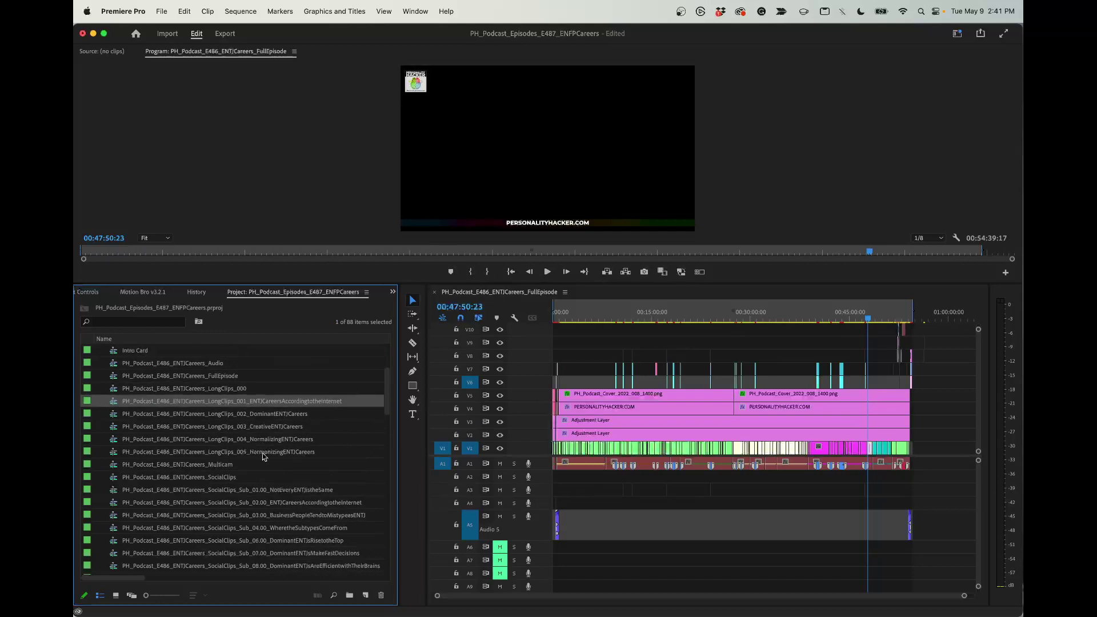
pyautogui.keyDown('shift'); pyautogui.click(263, 451); pyautogui.keyUp('shift')
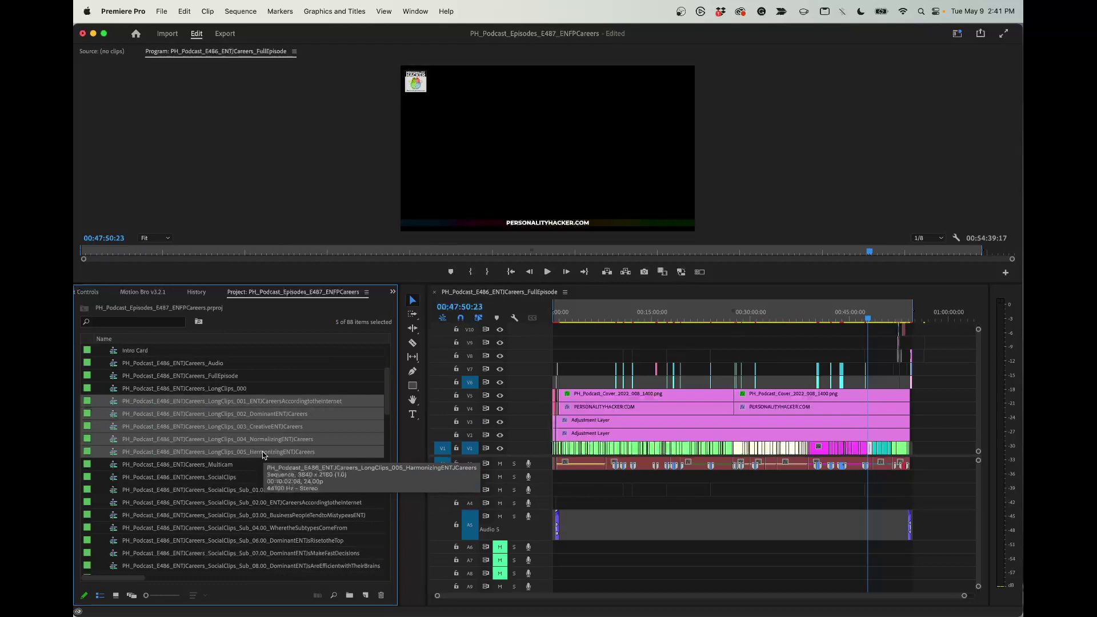
pyautogui.press('Delete')
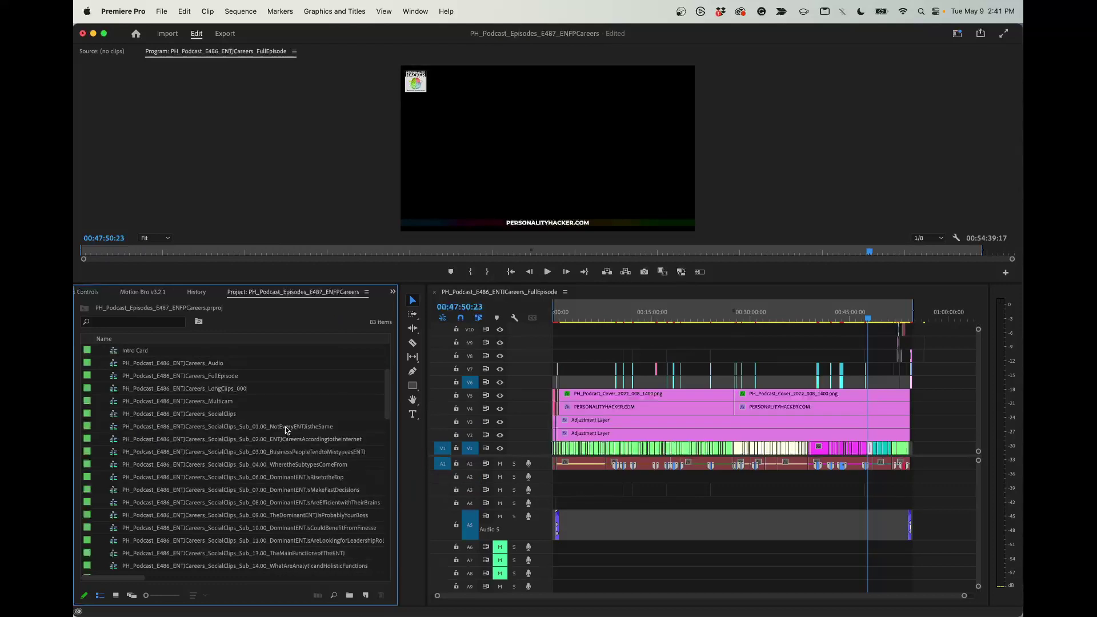
# Delete the SocialClips Sub sequences and the Multicam sequence.
pyautogui.click(285, 429)
pyautogui.scroll(-15, 283, 431)
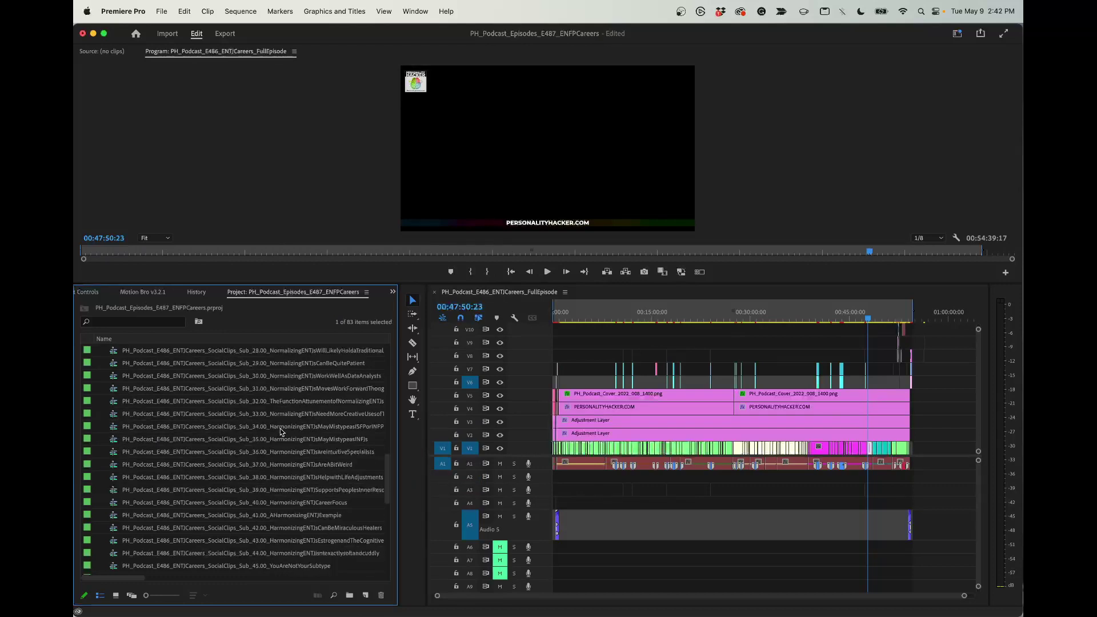
pyautogui.scroll(-7, 281, 432)
pyautogui.keyDown('shift'); pyautogui.click(280, 429); pyautogui.keyUp('shift')
pyautogui.press('Delete')
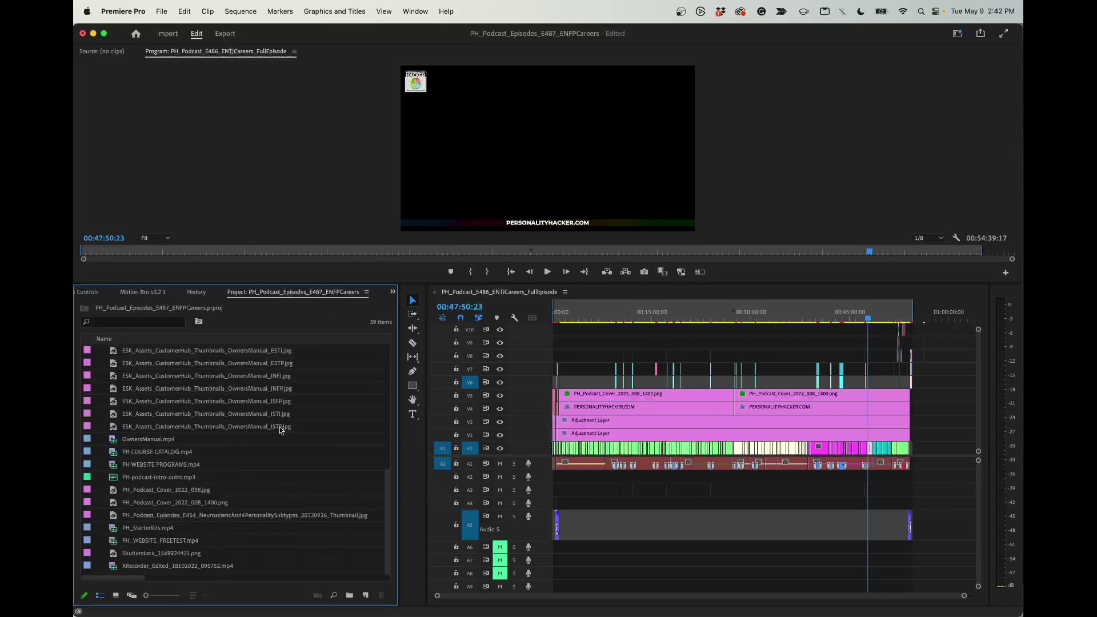
pyautogui.scroll(-4, 277, 429)
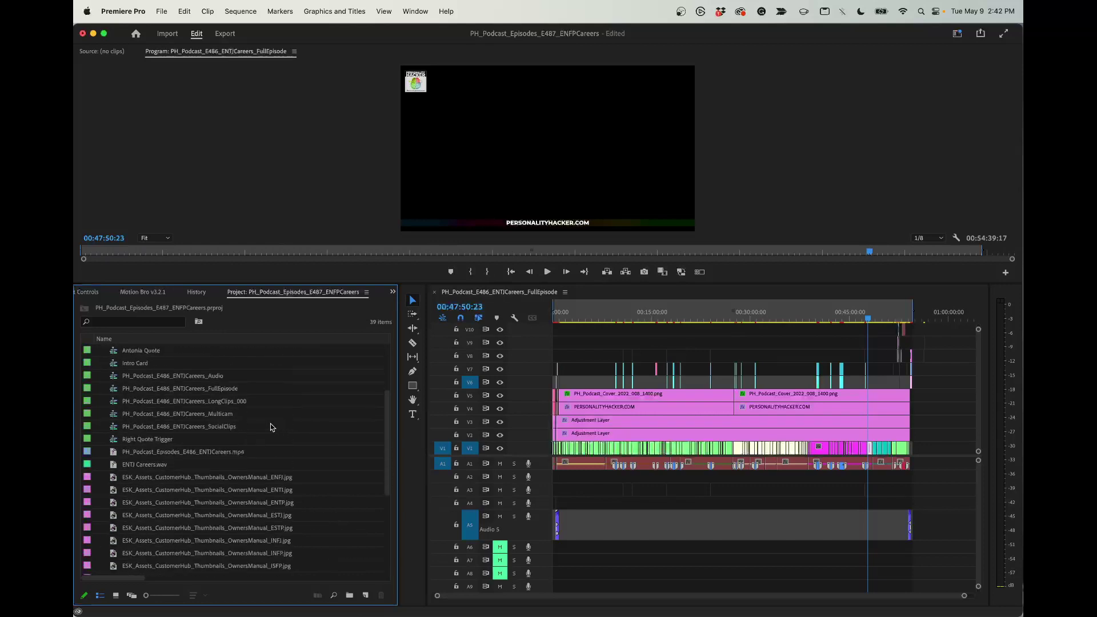
pyautogui.click(228, 414)
pyautogui.press('Delete')
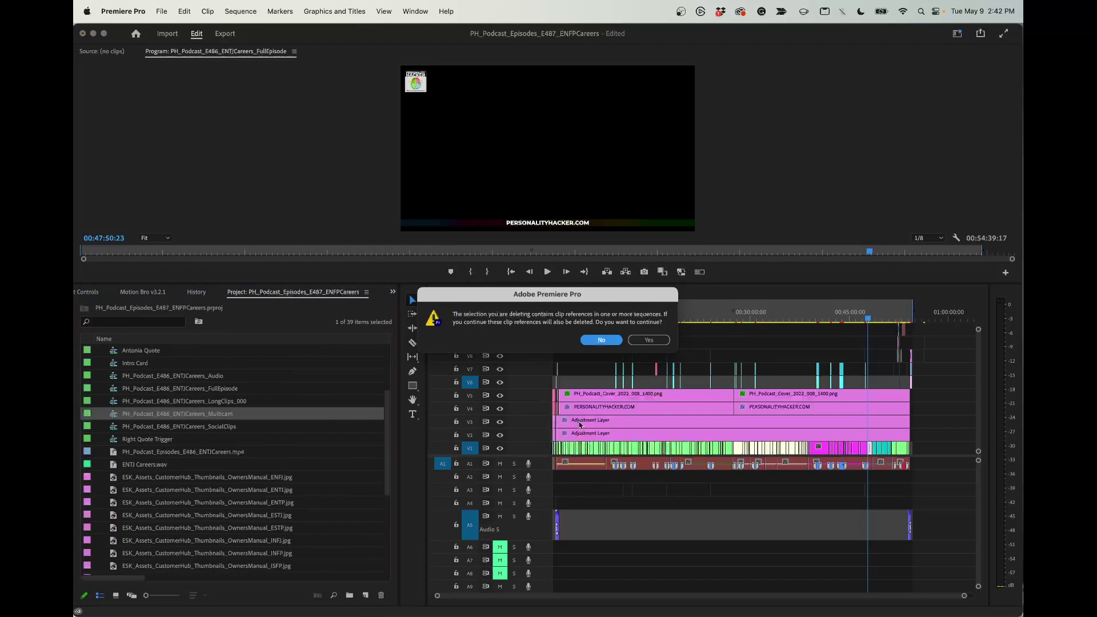
pyautogui.click(649, 339)
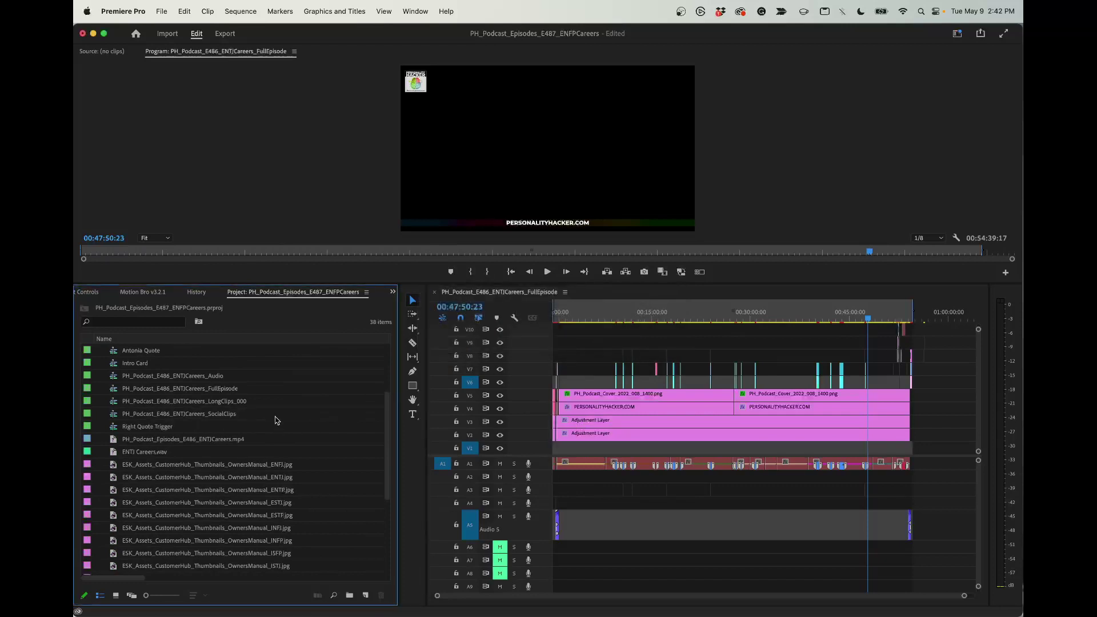
# Delete the E486 episode mp4 and the ENTJ Careers.wav audio file.
pyautogui.click(176, 441)
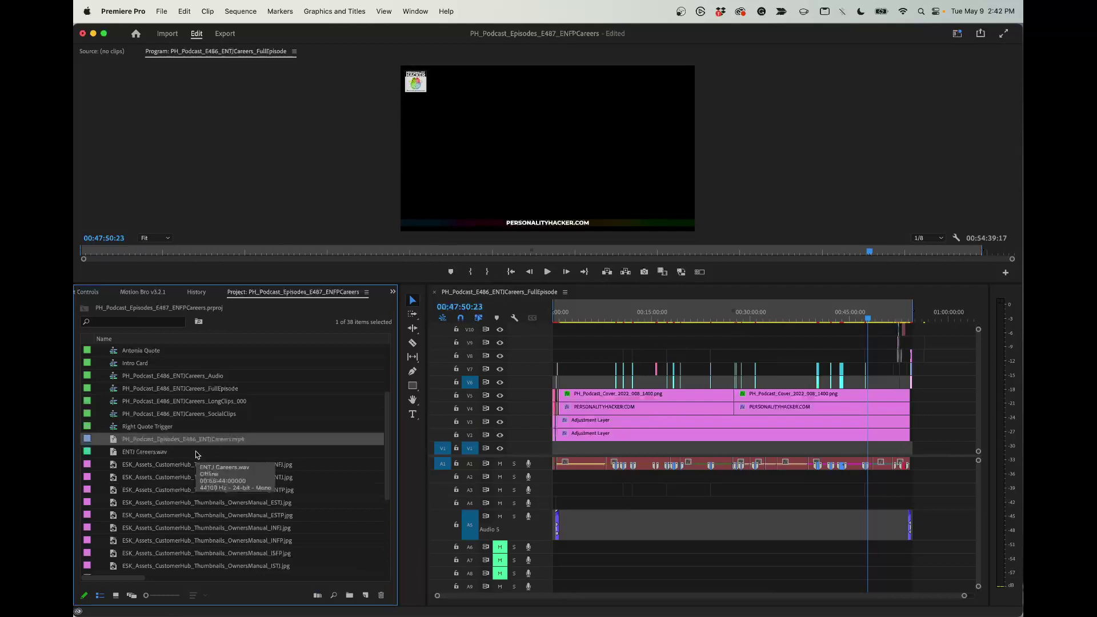
pyautogui.scroll(-1, 196, 455)
pyautogui.press('Delete')
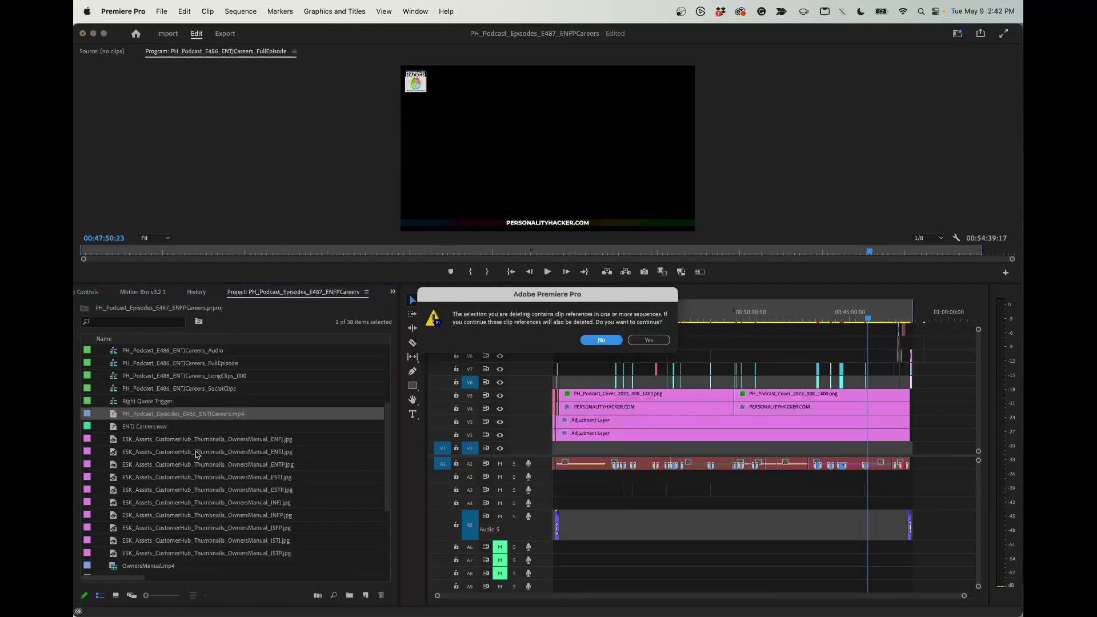
pyautogui.click(648, 340)
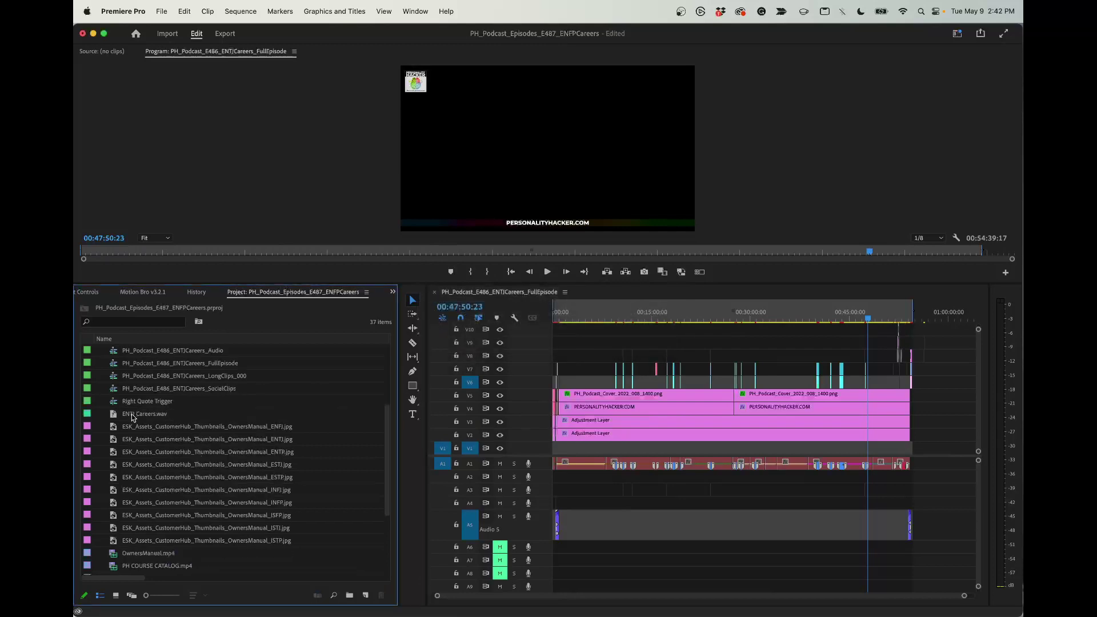
pyautogui.press('Delete')
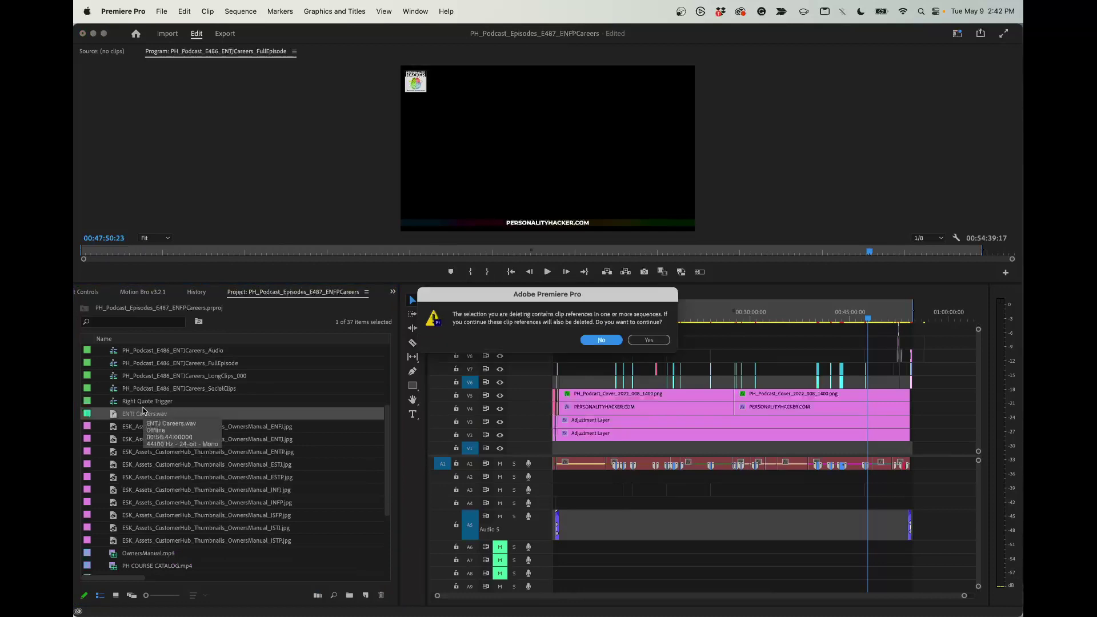
pyautogui.click(649, 340)
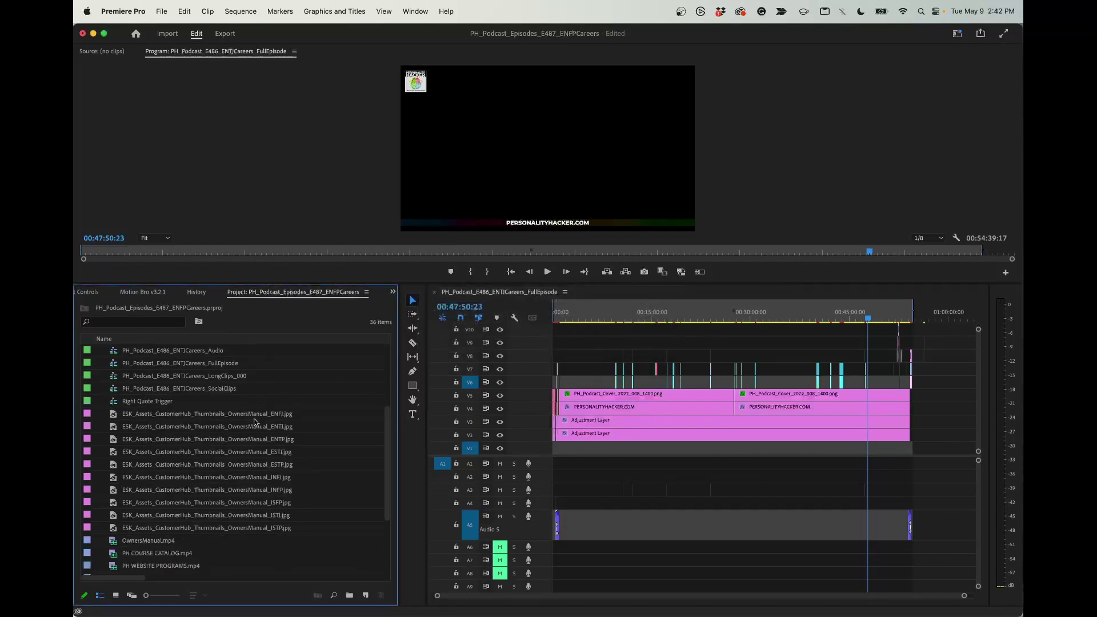
# Close the FullEpisode timeline and select the ENTJCareers_Audio sequence.
pyautogui.scroll(5, 254, 421)
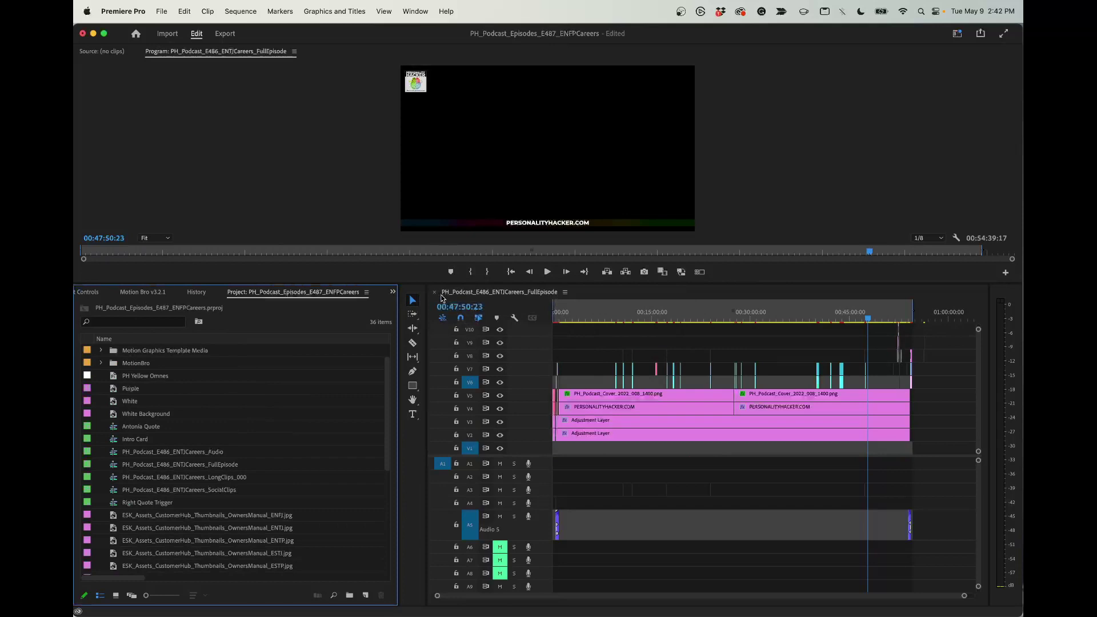
pyautogui.click(434, 292)
pyautogui.click(215, 451)
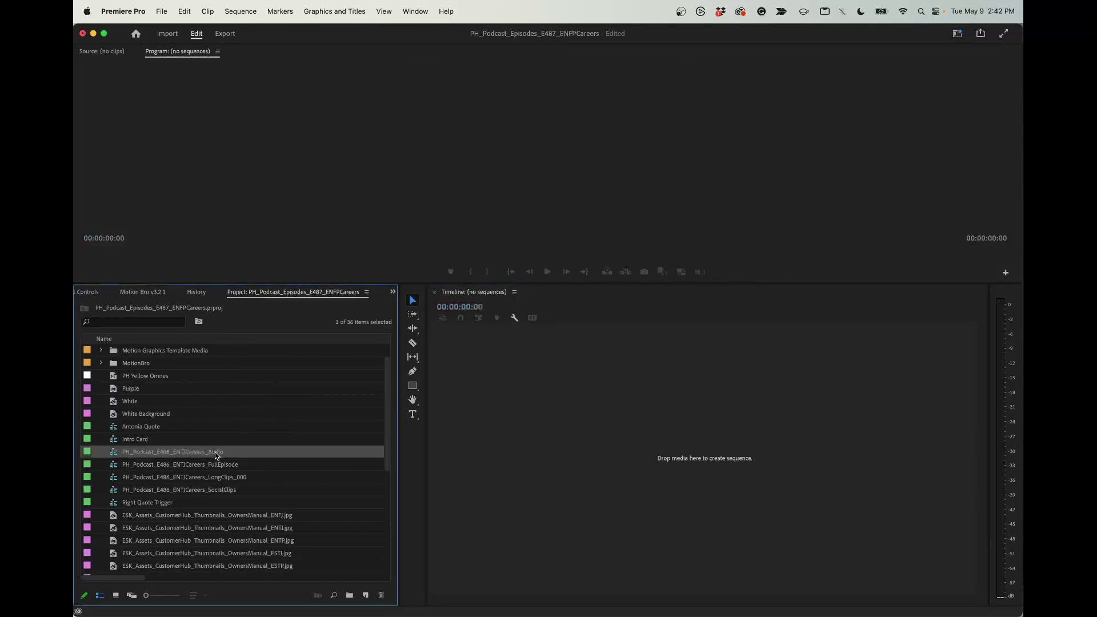
pyautogui.scroll(-2, 215, 451)
pyautogui.press('Down')
pyautogui.press('Down')
pyautogui.press('Up')
pyautogui.press('Up')
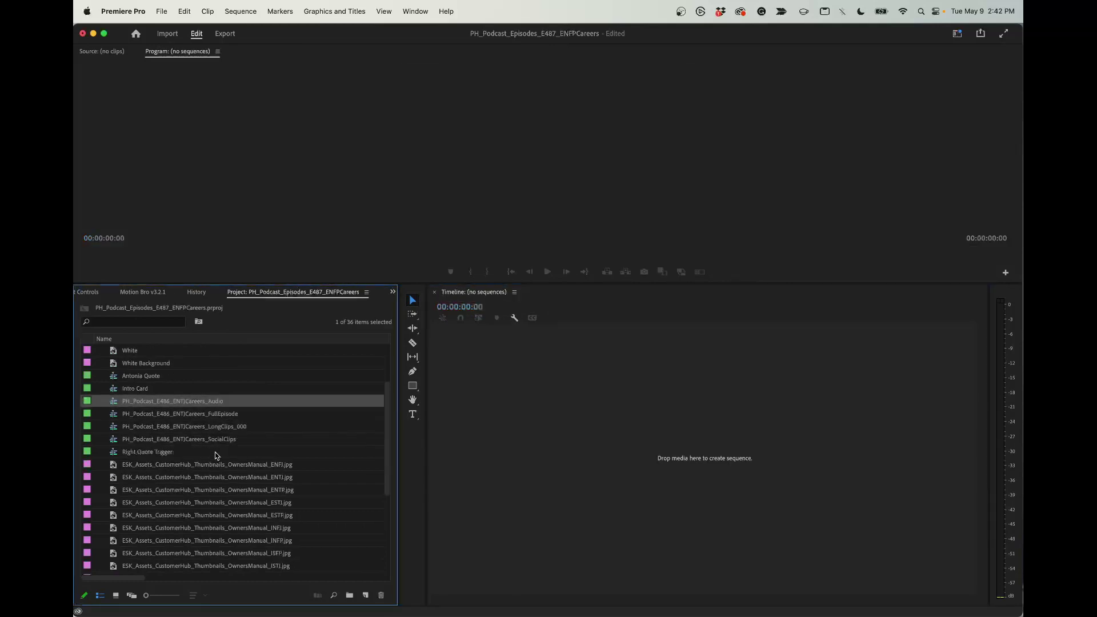
pyautogui.click(205, 422)
pyautogui.doubleClick(205, 403)
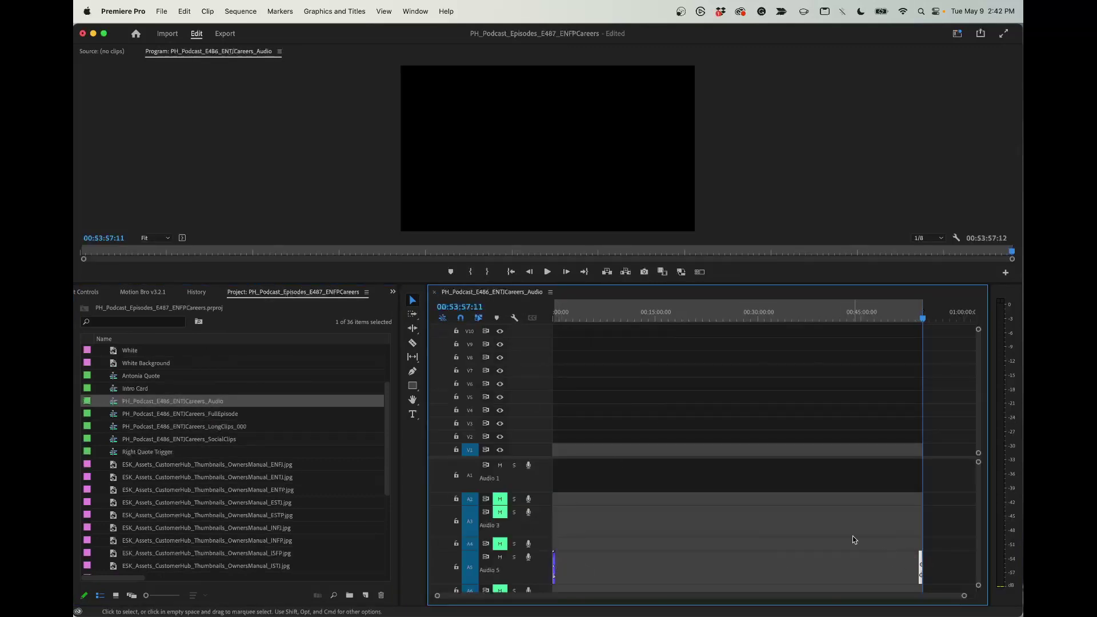
pyautogui.scroll(3, 624, 439)
pyautogui.scroll(6, 623, 439)
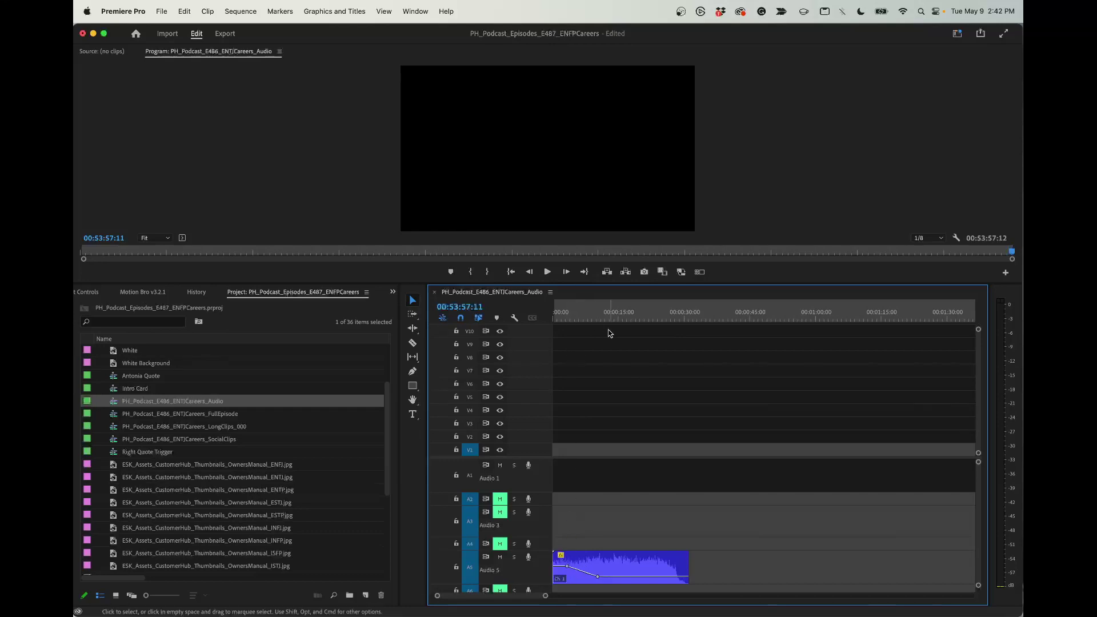
pyautogui.hscroll(10, 751, 454)
pyautogui.hscroll(20, 751, 457)
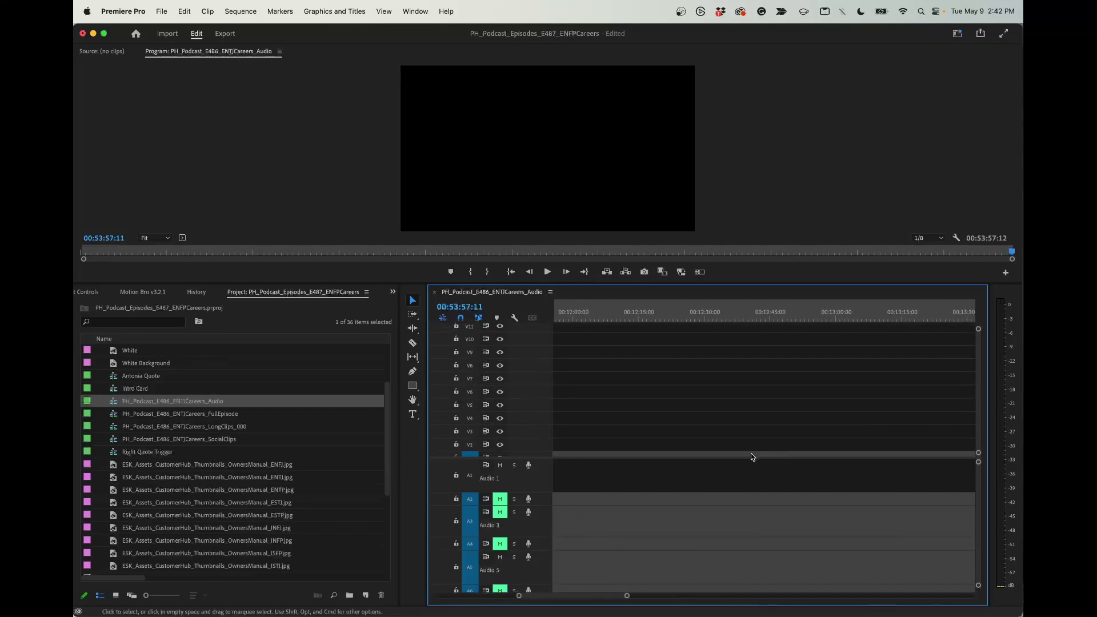
pyautogui.hscroll(12, 751, 455)
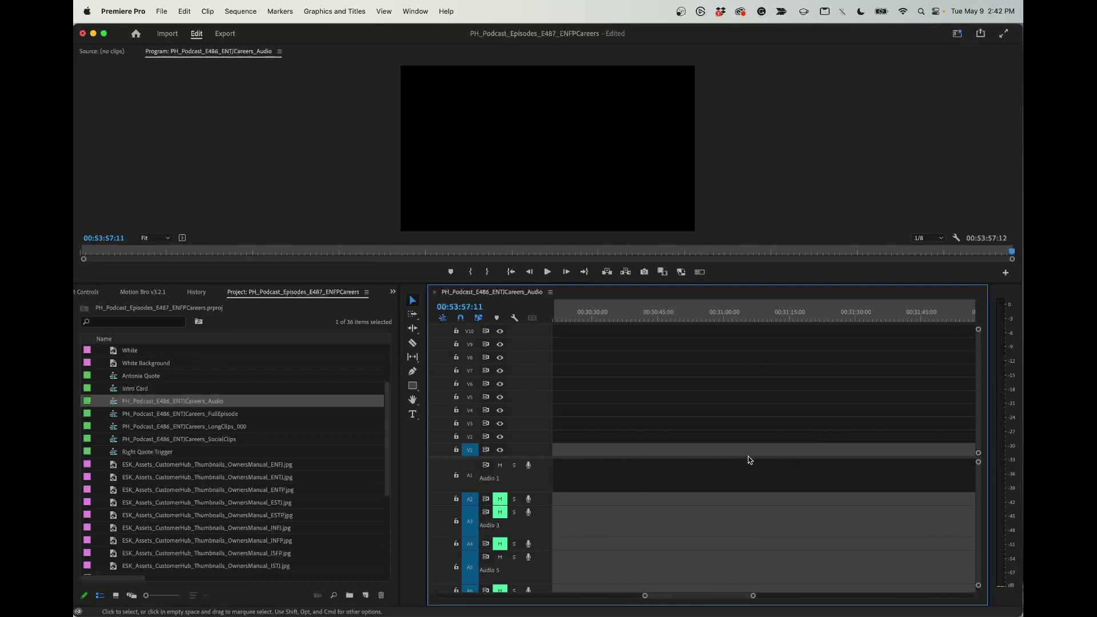
pyautogui.hscroll(15, 721, 500)
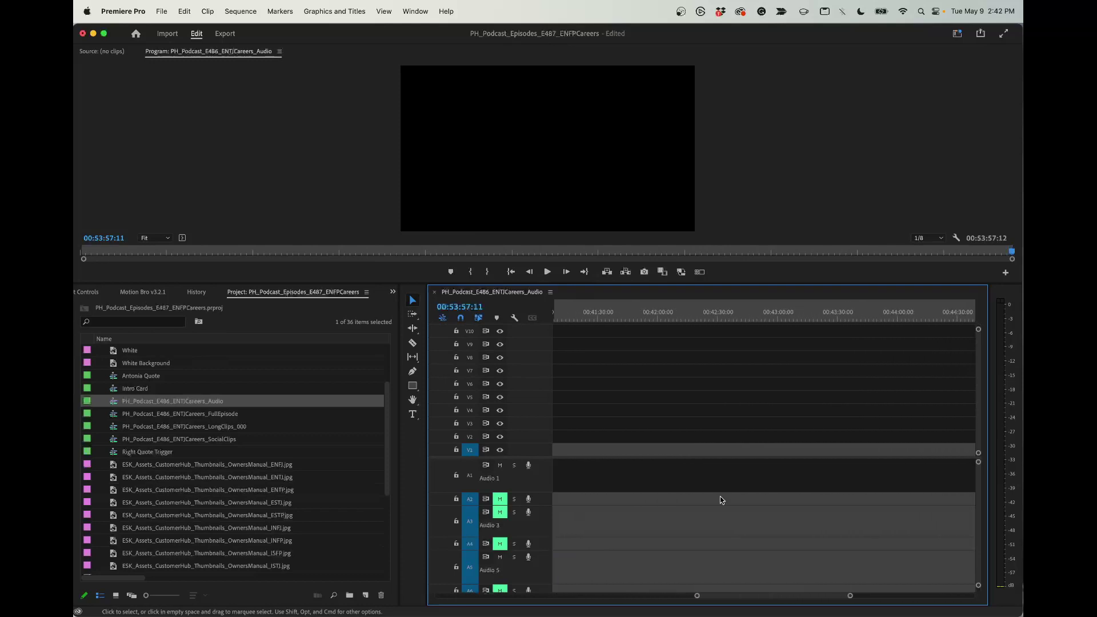
pyautogui.scroll(-3, 721, 500)
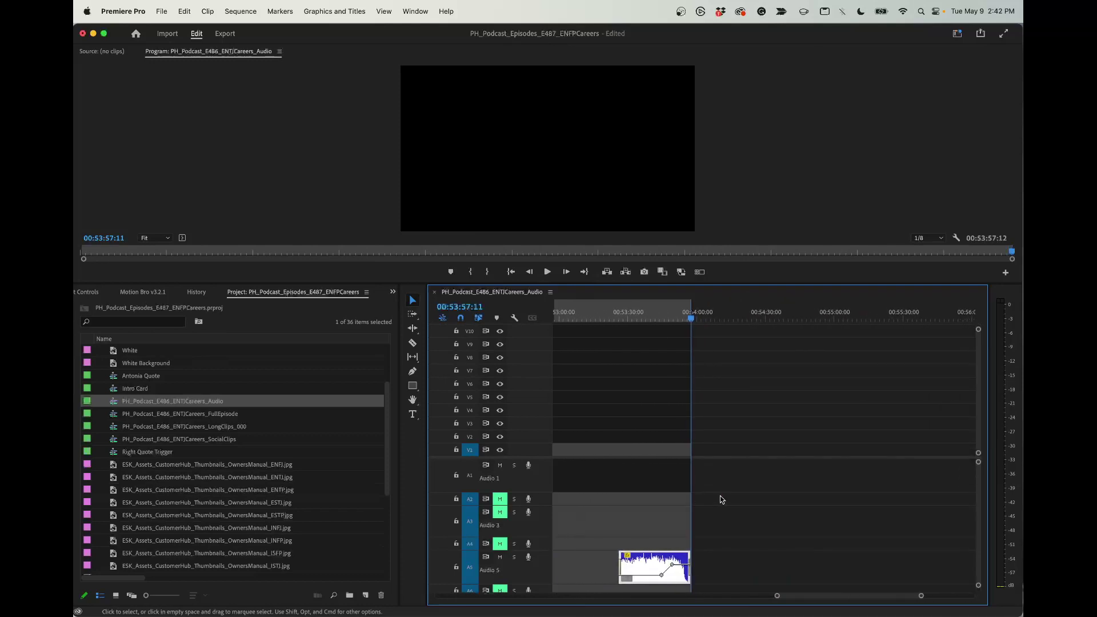
pyautogui.scroll(-5, 721, 500)
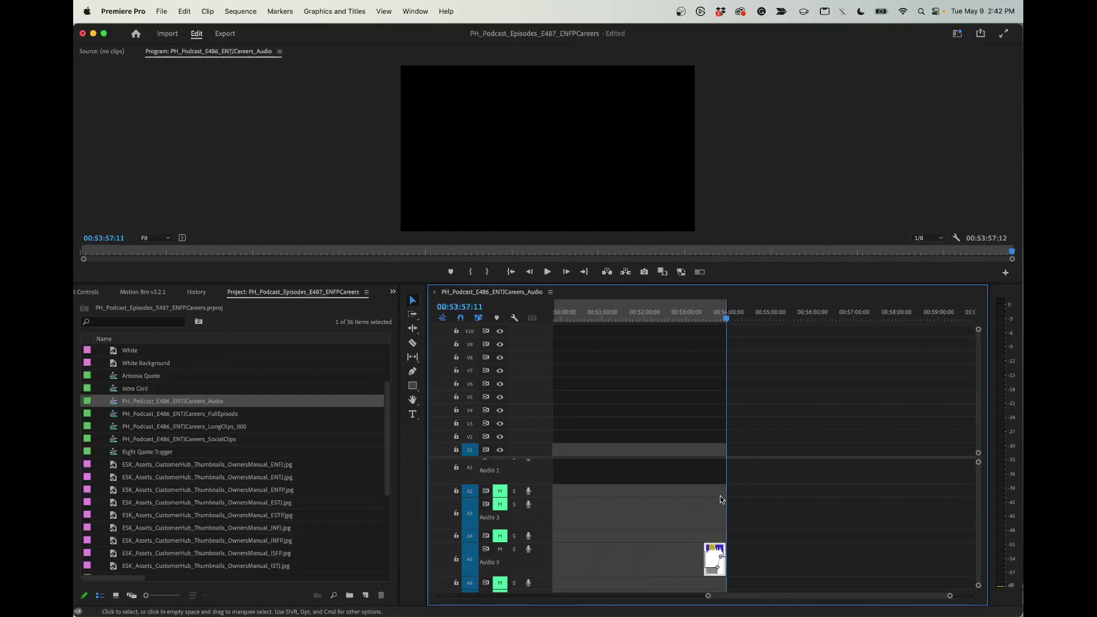
pyautogui.click(816, 318)
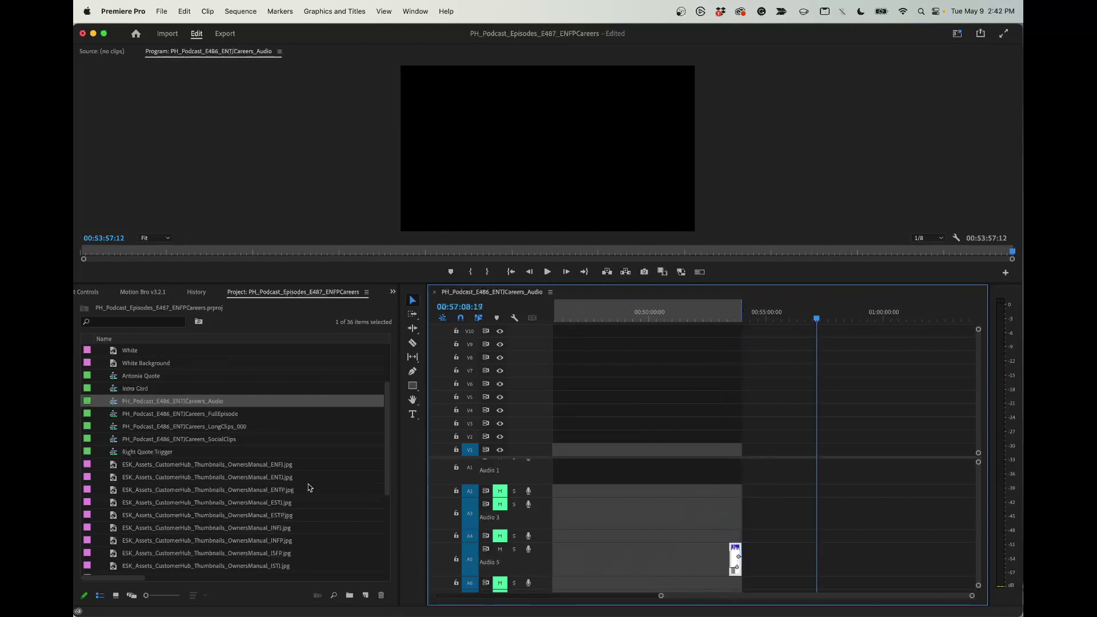
# Open the FullEpisode sequence and check its ending, from the Podcast #454 card to the end card.
pyautogui.doubleClick(227, 415)
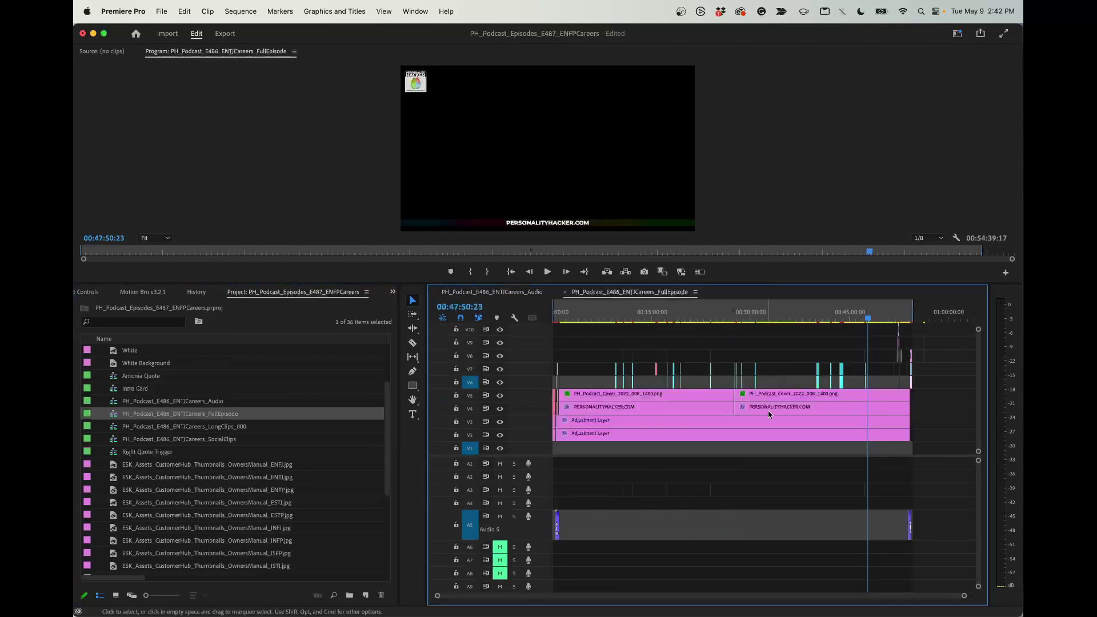
pyautogui.click(675, 315)
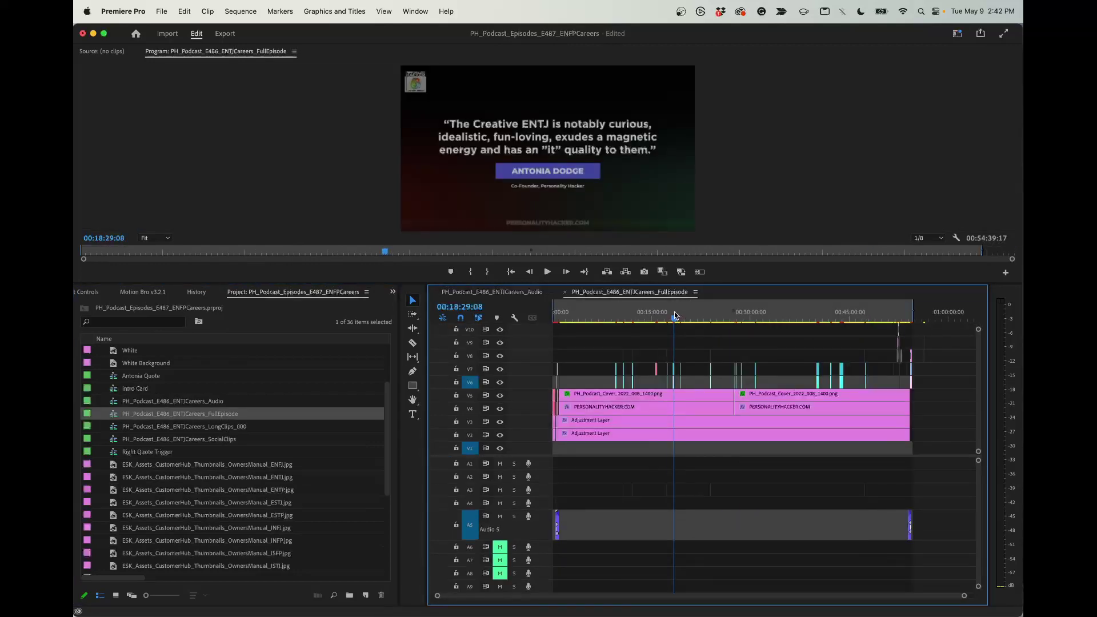
pyautogui.moveTo(674, 316); pyautogui.dragTo(657, 320)
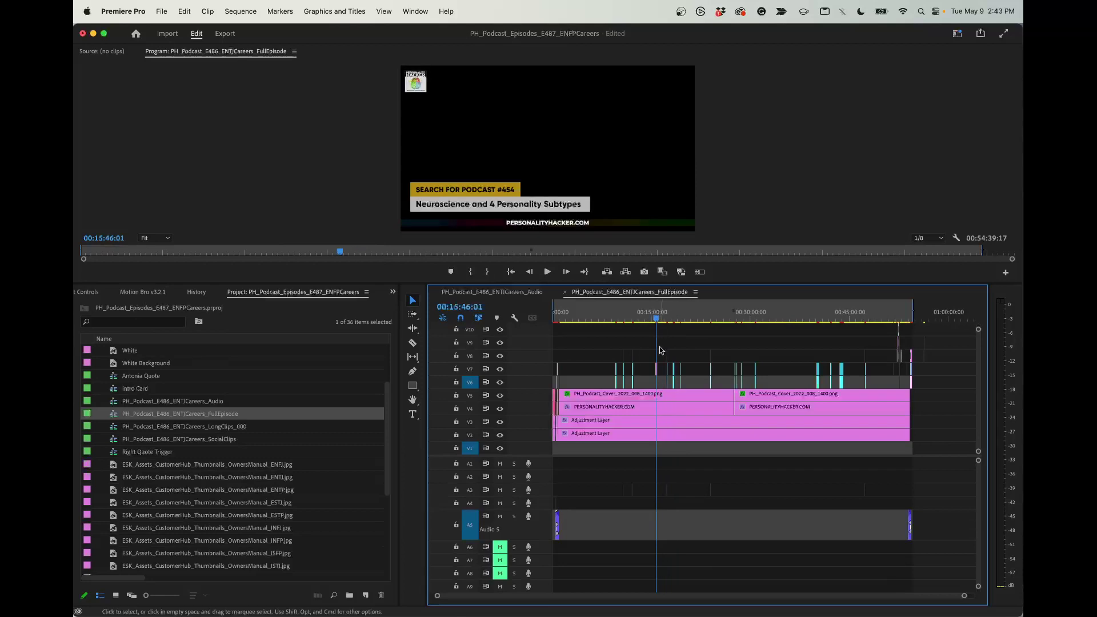
pyautogui.click(898, 312)
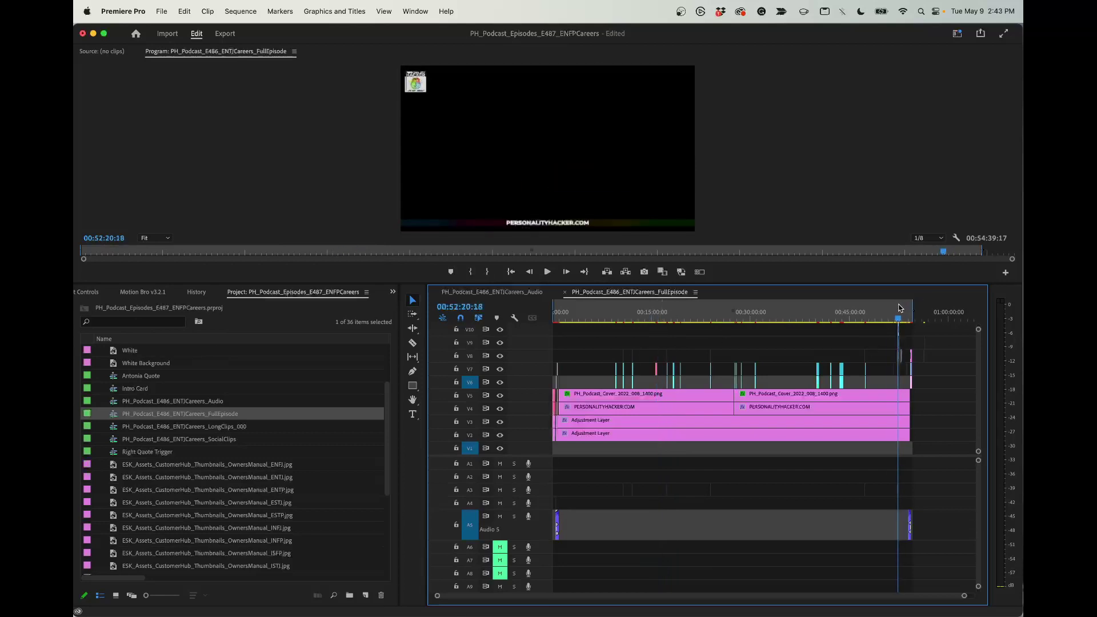
pyautogui.click(898, 312)
pyautogui.scroll(5, 909, 313)
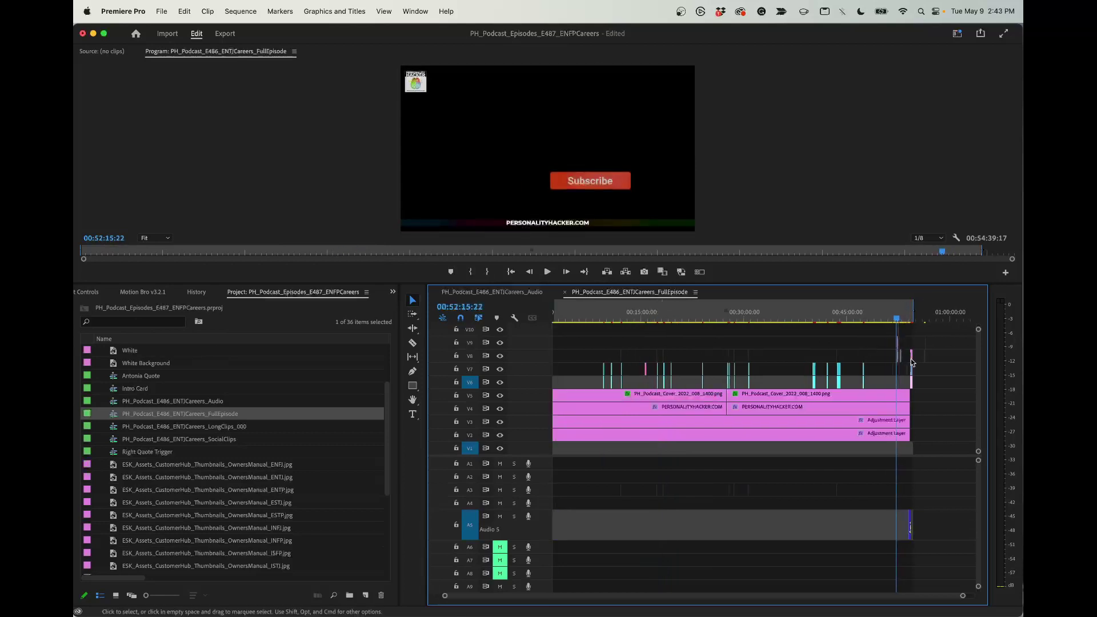
pyautogui.click(912, 314)
pyautogui.scroll(10, 855, 353)
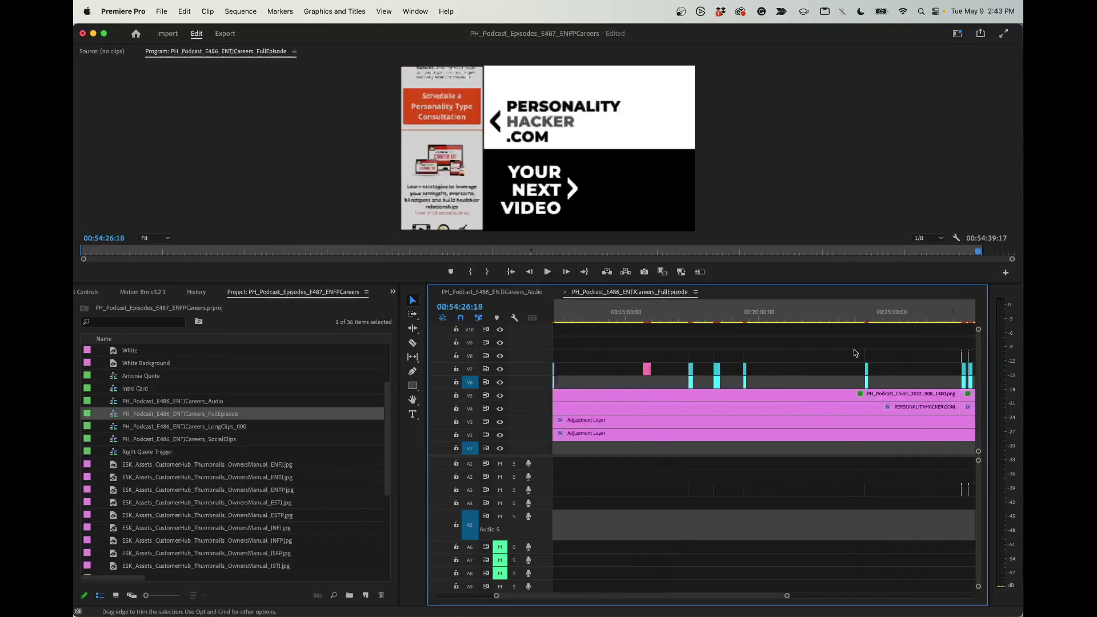
pyautogui.scroll(5, 855, 353)
pyautogui.scroll(3, 581, 335)
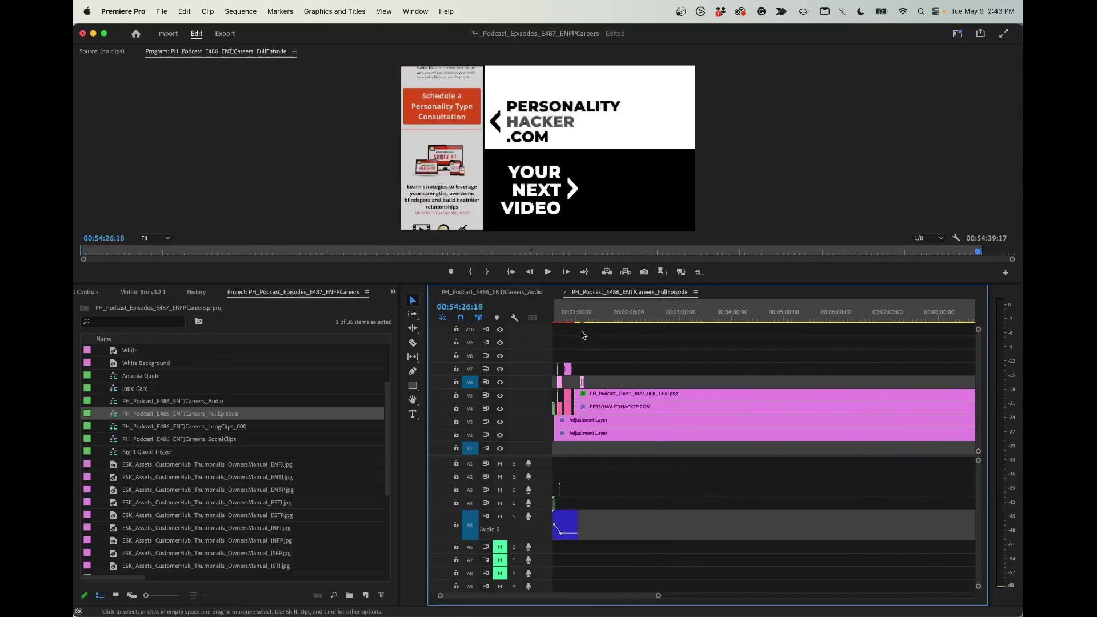
pyautogui.scroll(2, 582, 335)
# Move back through the ENTJ Careers intro to 00:00, then close FullEpisode.
pyautogui.moveTo(634, 315)
pyautogui.mouseDown()
pyautogui.moveTo(656, 316)
pyautogui.moveTo(613, 320)
pyautogui.mouseUp()
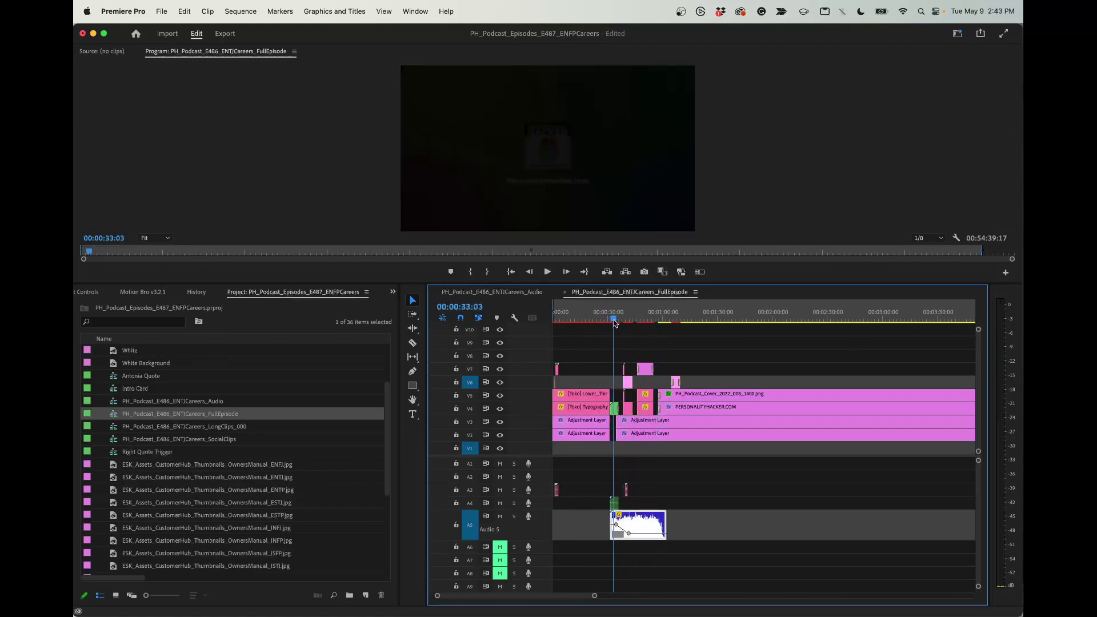
pyautogui.click(569, 314)
pyautogui.scroll(3, 594, 328)
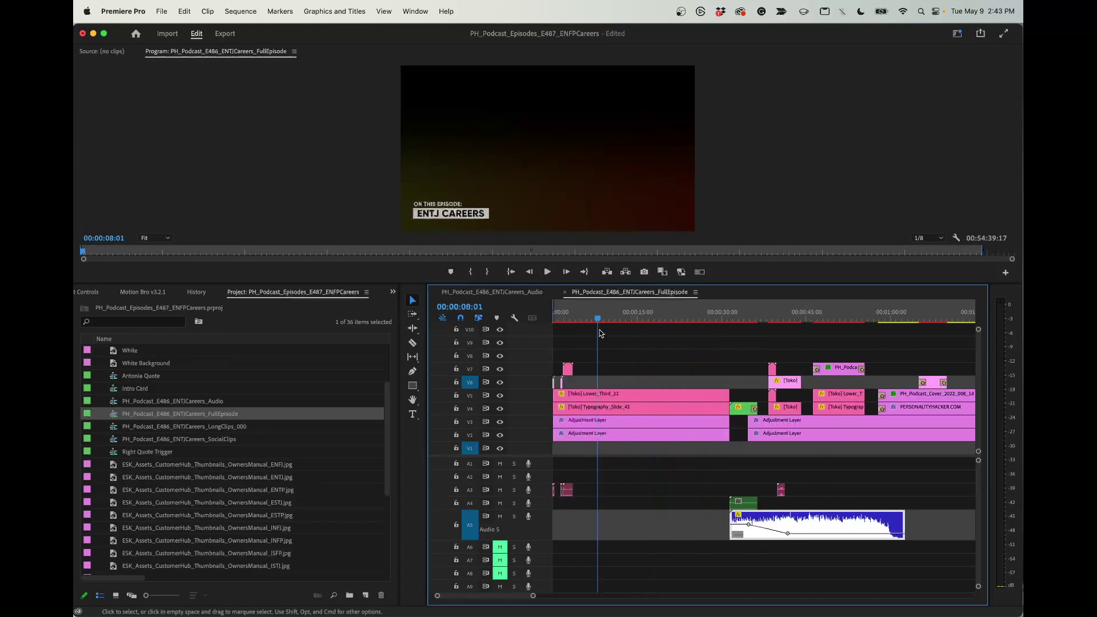
pyautogui.click(553, 317)
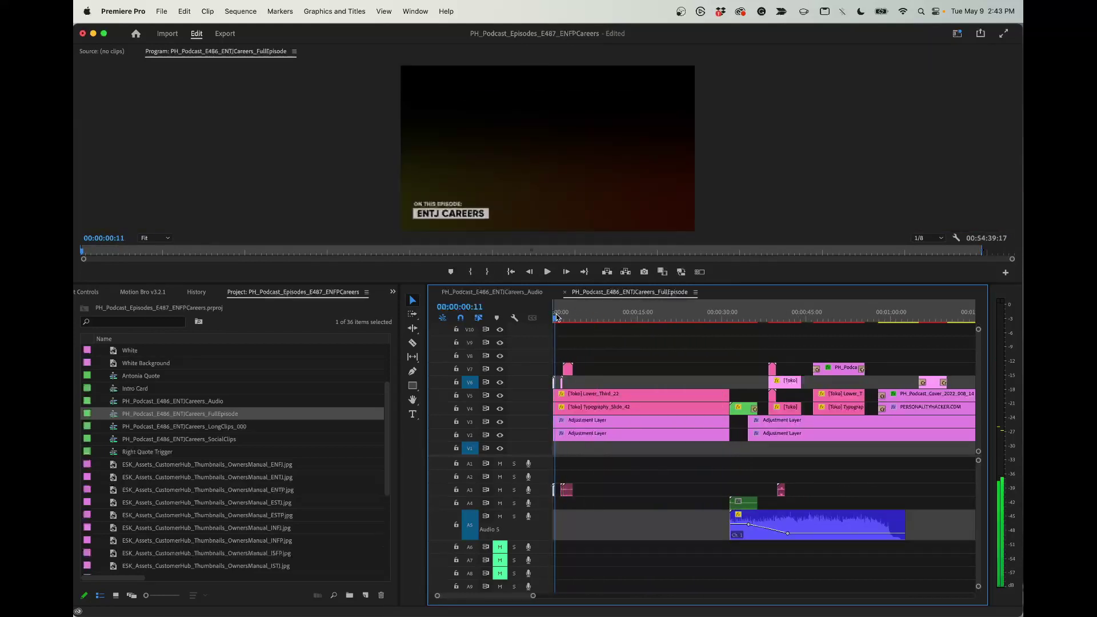
pyautogui.click(564, 292)
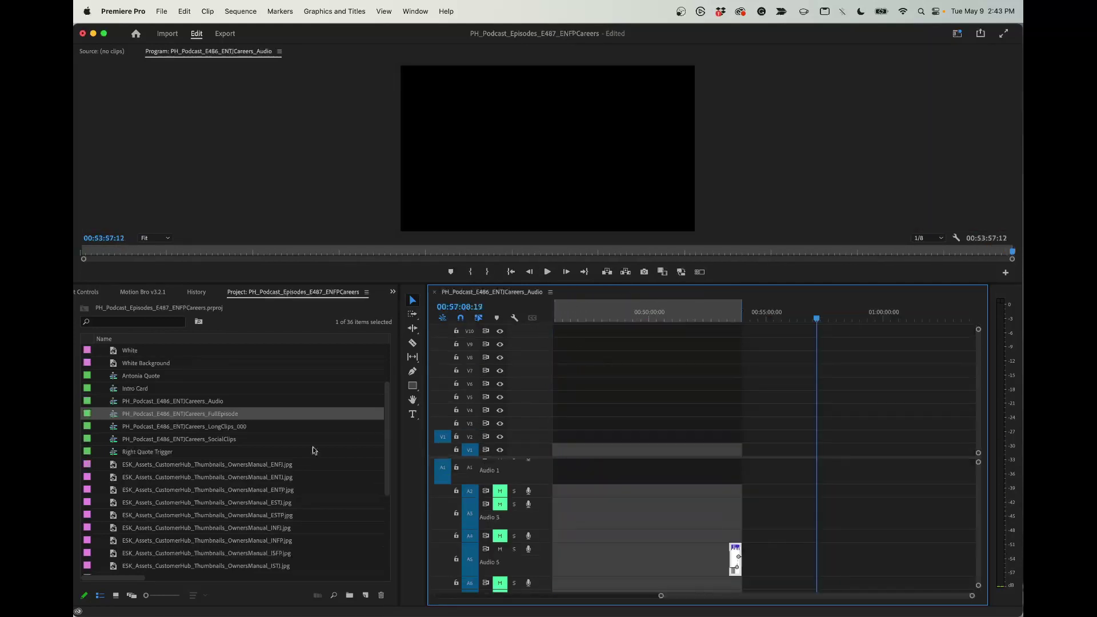
# Open LongClips_000, inspect its V8/V9 clips and zoom in on the 'Your Next Video' end card.
pyautogui.doubleClick(228, 428)
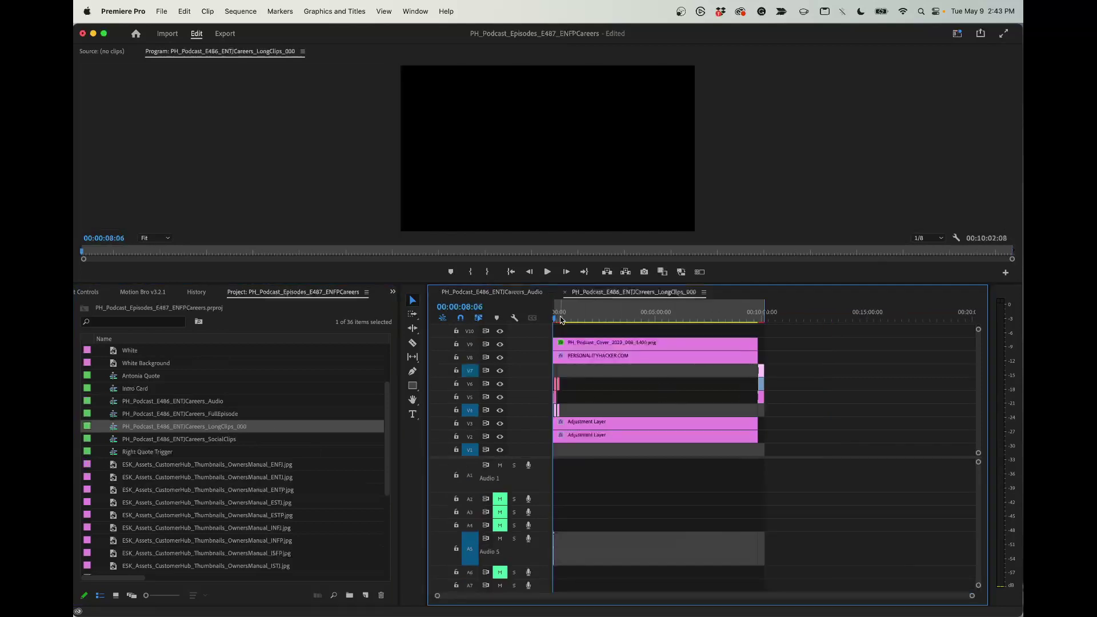
pyautogui.moveTo(557, 315); pyautogui.dragTo(627, 316)
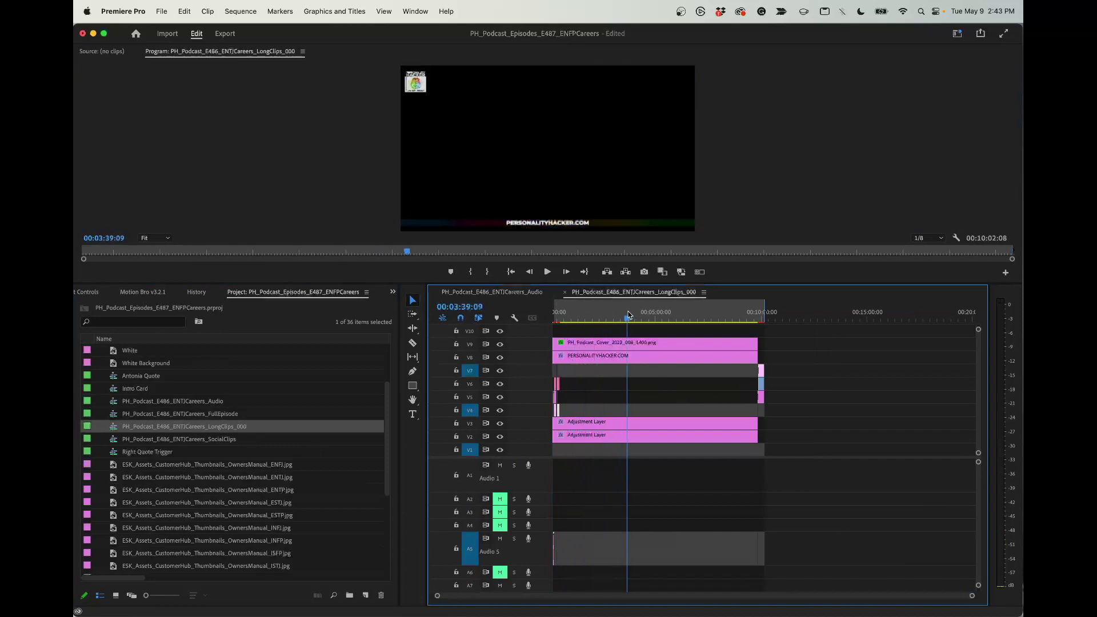
pyautogui.click(631, 360)
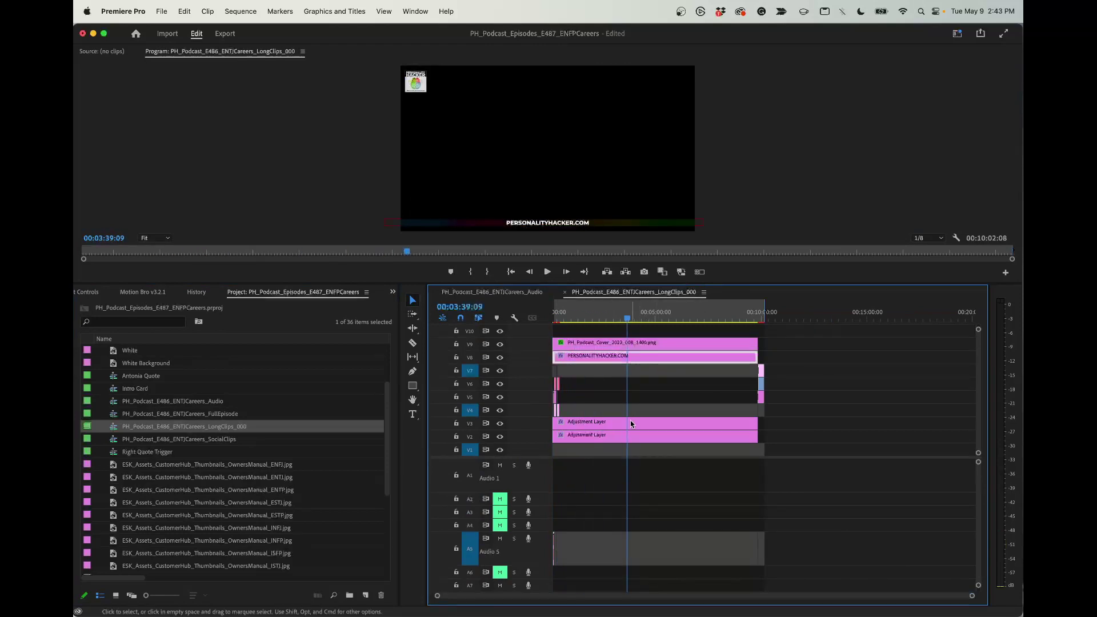
pyautogui.click(625, 343)
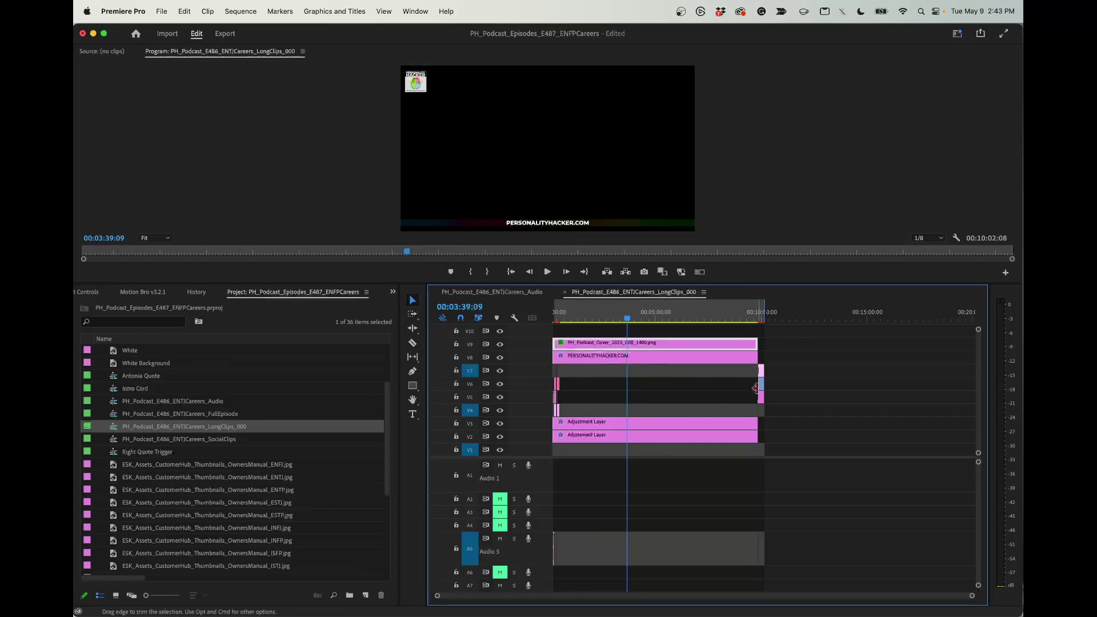
pyautogui.click(762, 317)
pyautogui.moveTo(762, 317); pyautogui.dragTo(759, 318)
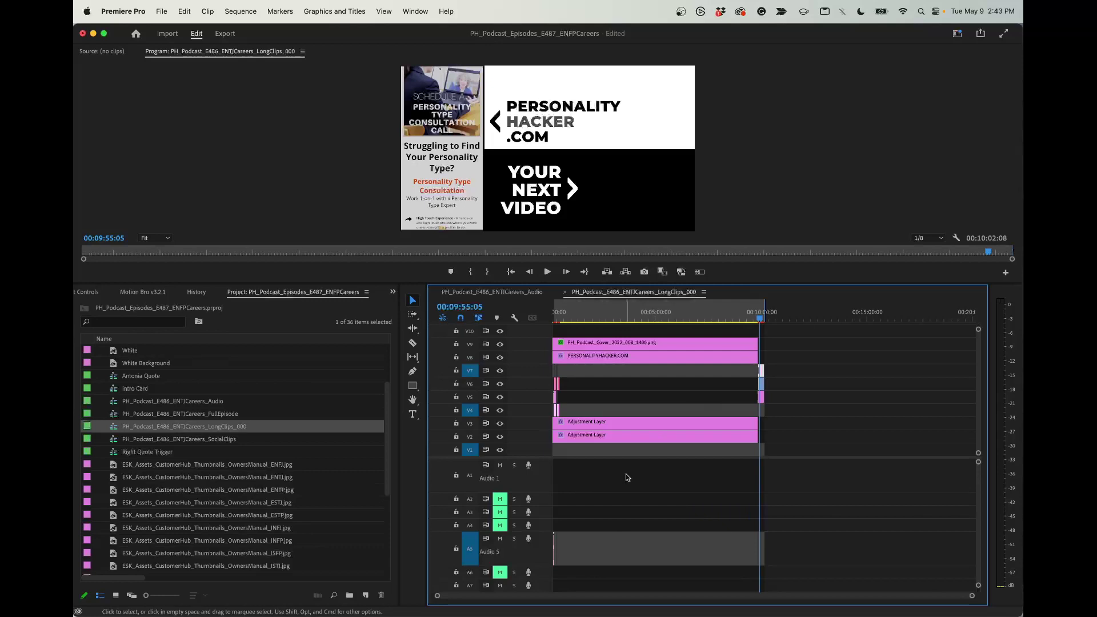
pyautogui.scroll(2, 628, 464)
pyautogui.scroll(1, 627, 464)
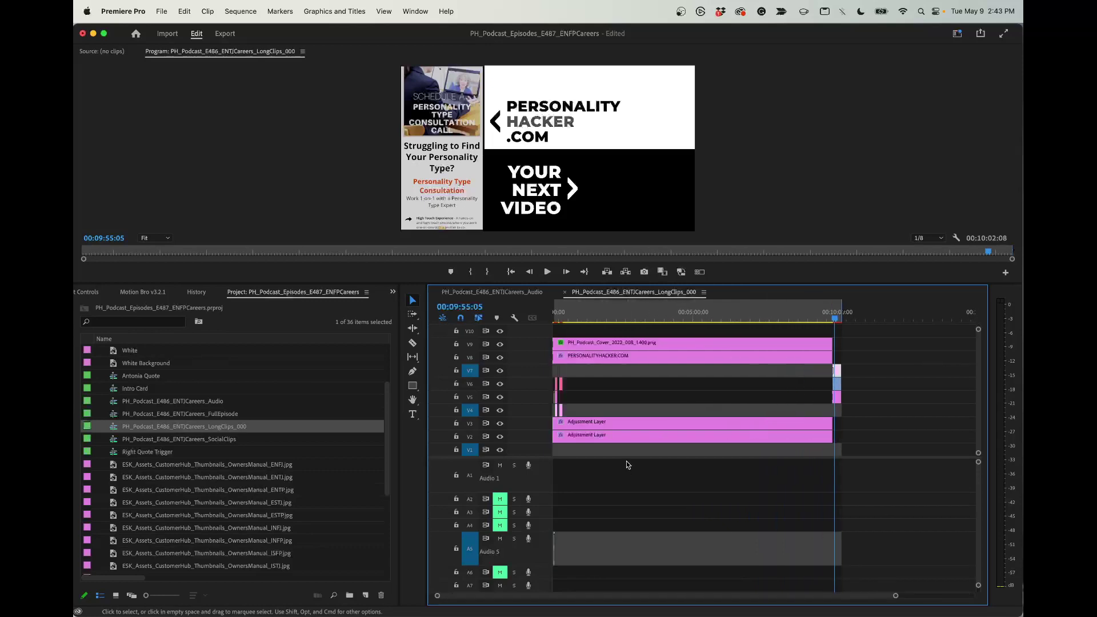
pyautogui.scroll(1, 627, 465)
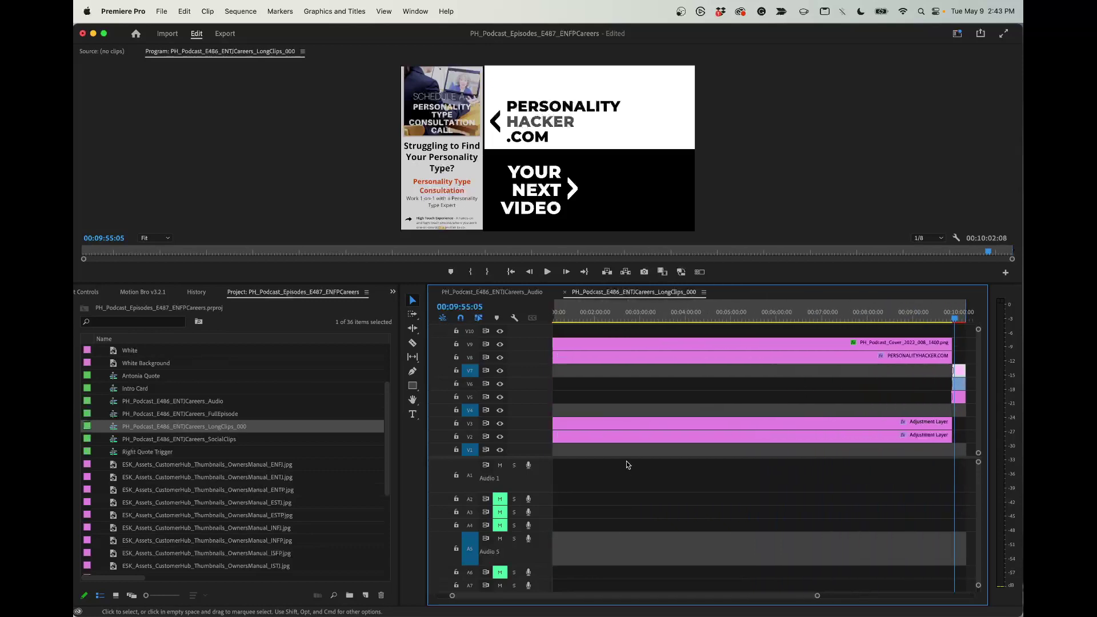
pyautogui.scroll(-2, 627, 464)
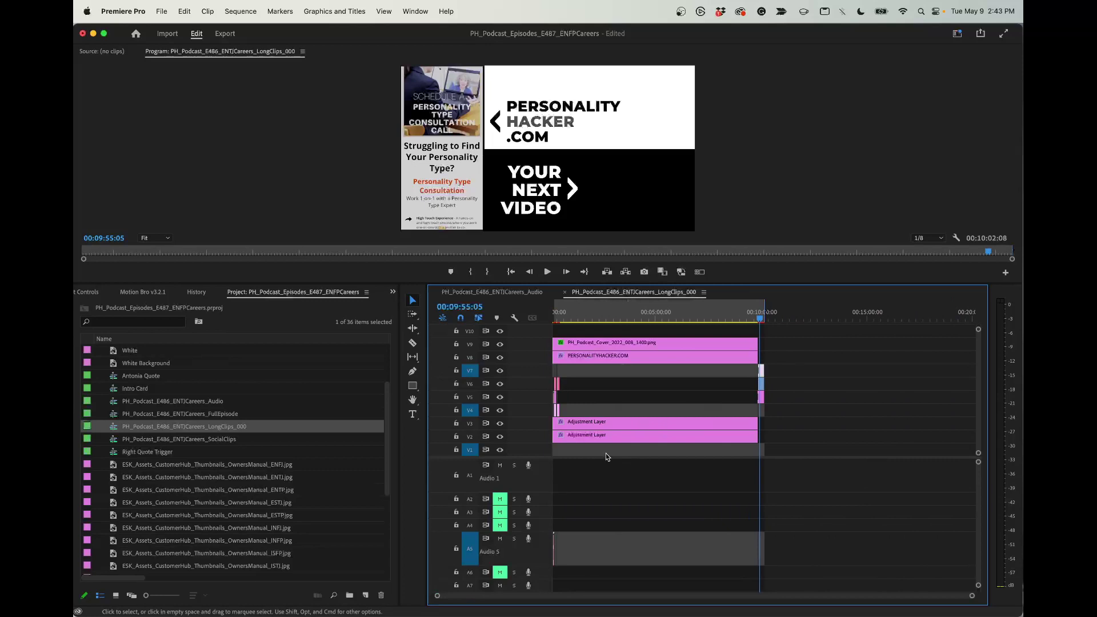
# Open SocialClips, move to the ENTJ Careers title frame and select its V4 clip.
pyautogui.doubleClick(226, 443)
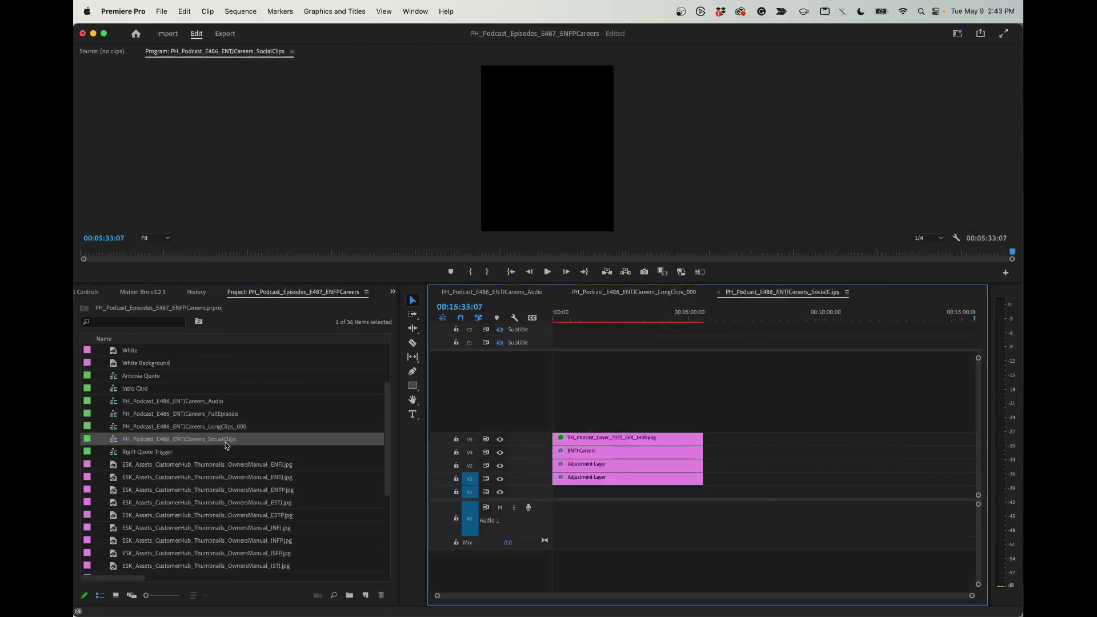
pyautogui.click(583, 317)
pyautogui.moveTo(584, 316); pyautogui.dragTo(596, 316)
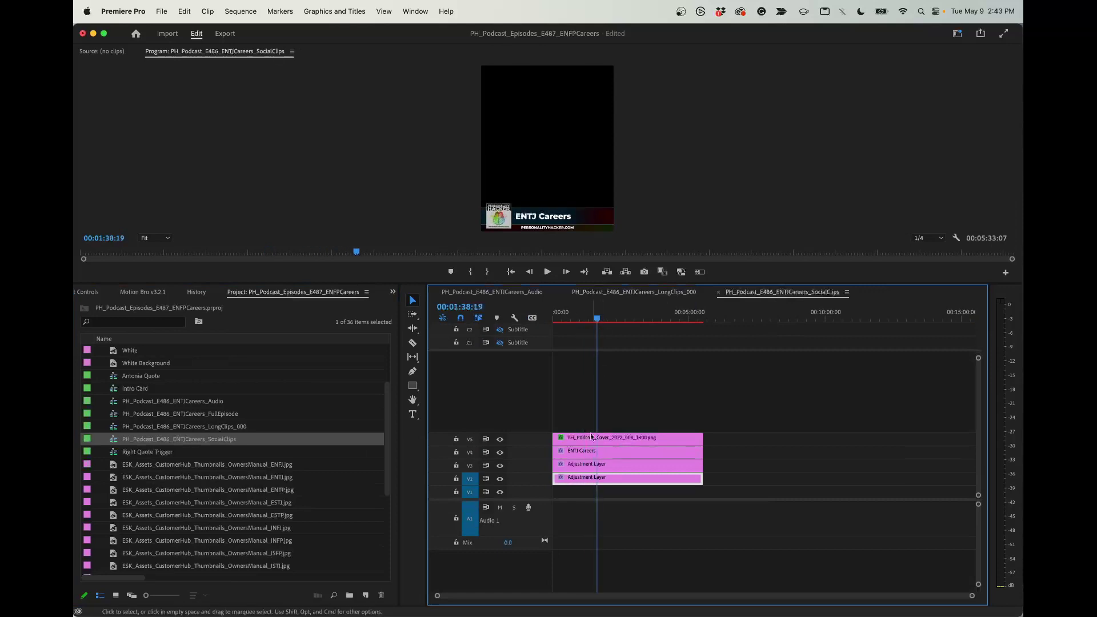
pyautogui.scroll(1, 591, 436)
pyautogui.scroll(2, 590, 433)
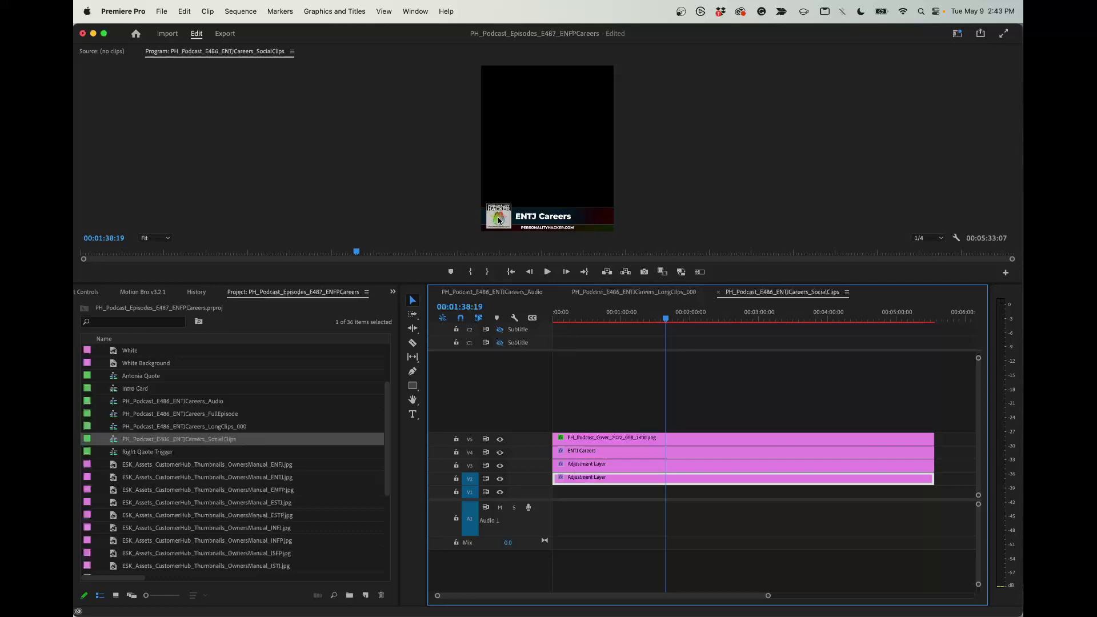
pyautogui.click(612, 451)
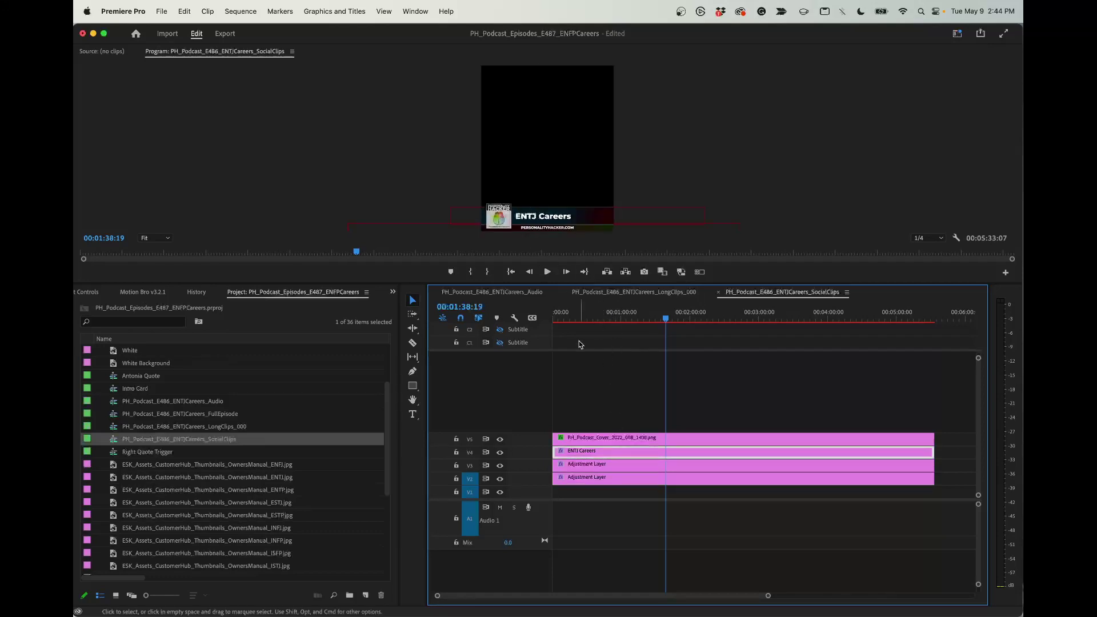
# Close the SocialClips and LongClips_000 sequences and zoom the Audio timeline toward its end.
pyautogui.click(720, 292)
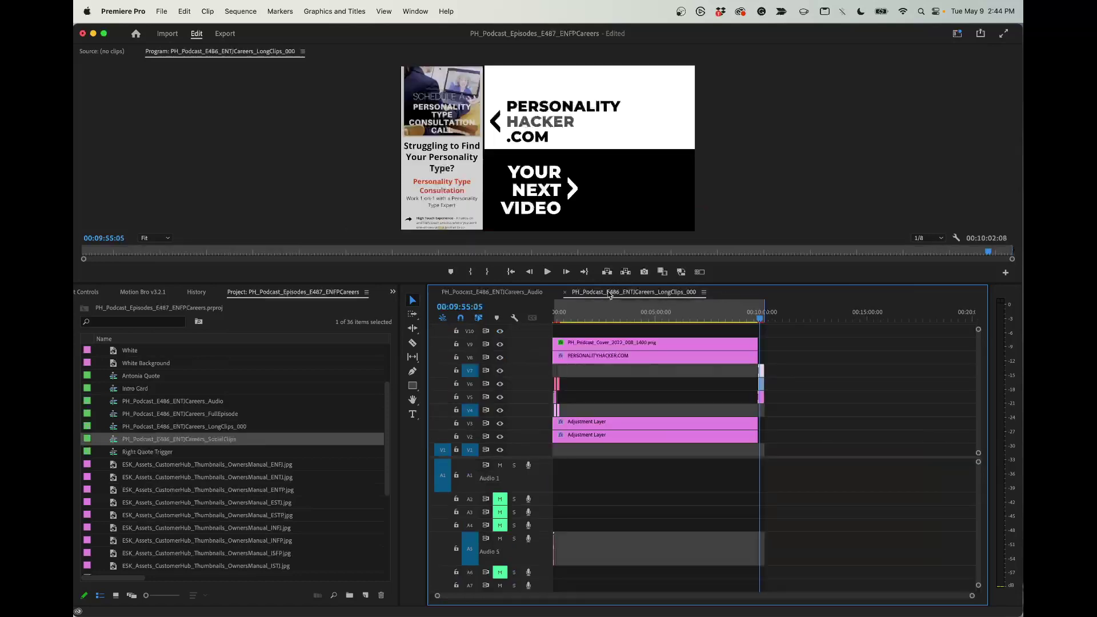
pyautogui.click(564, 292)
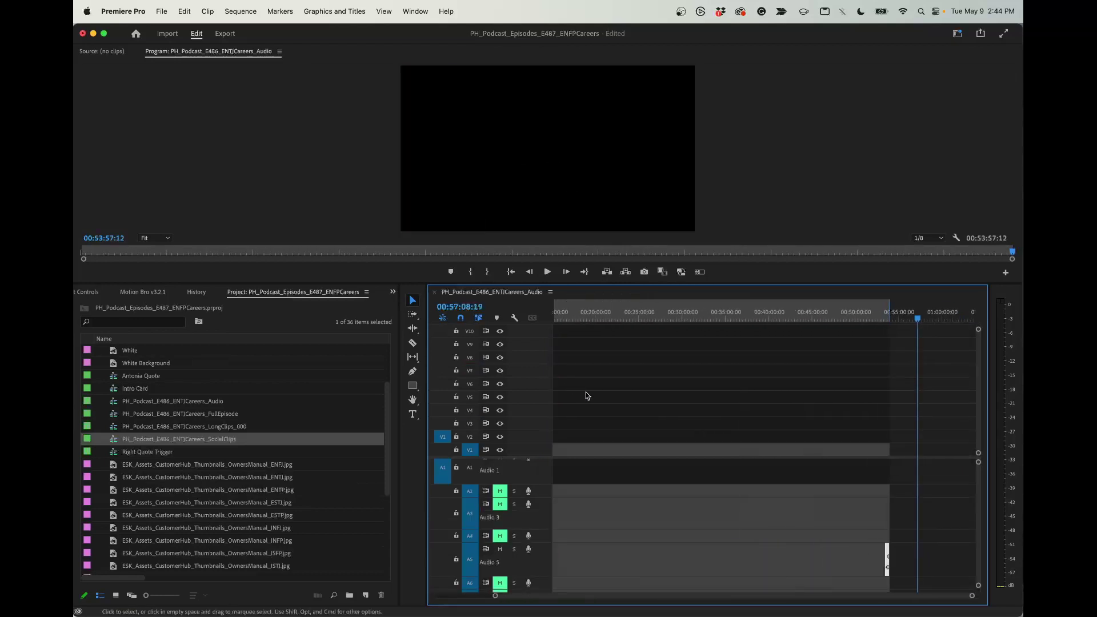
pyautogui.press('=')
pyautogui.press('=')
pyautogui.press('=')
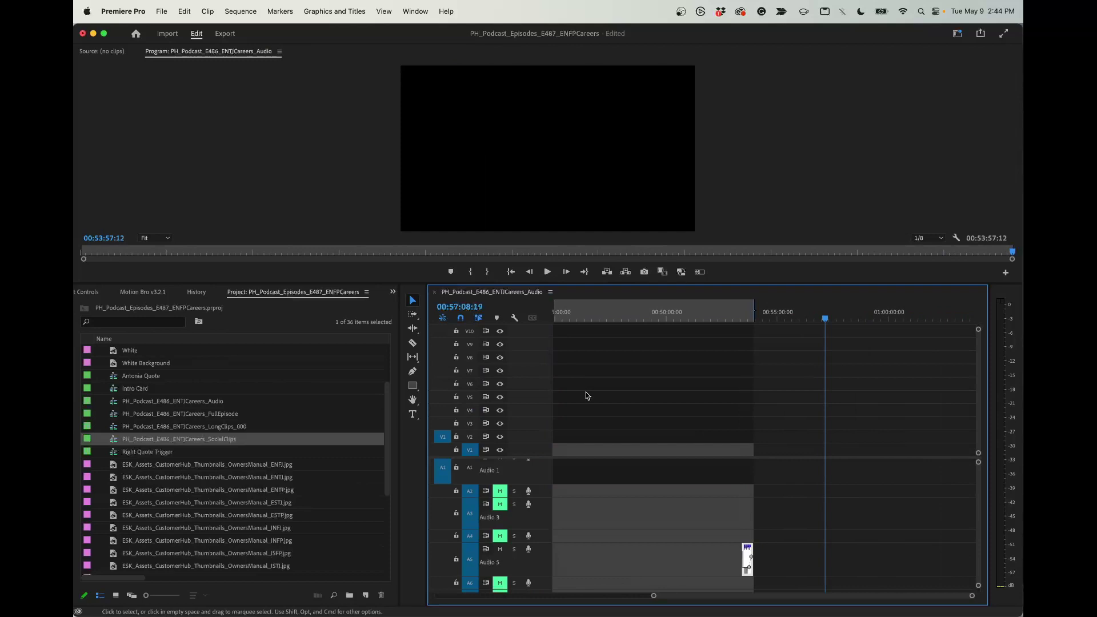
pyautogui.press('=')
pyautogui.press('-')
pyautogui.press('=')
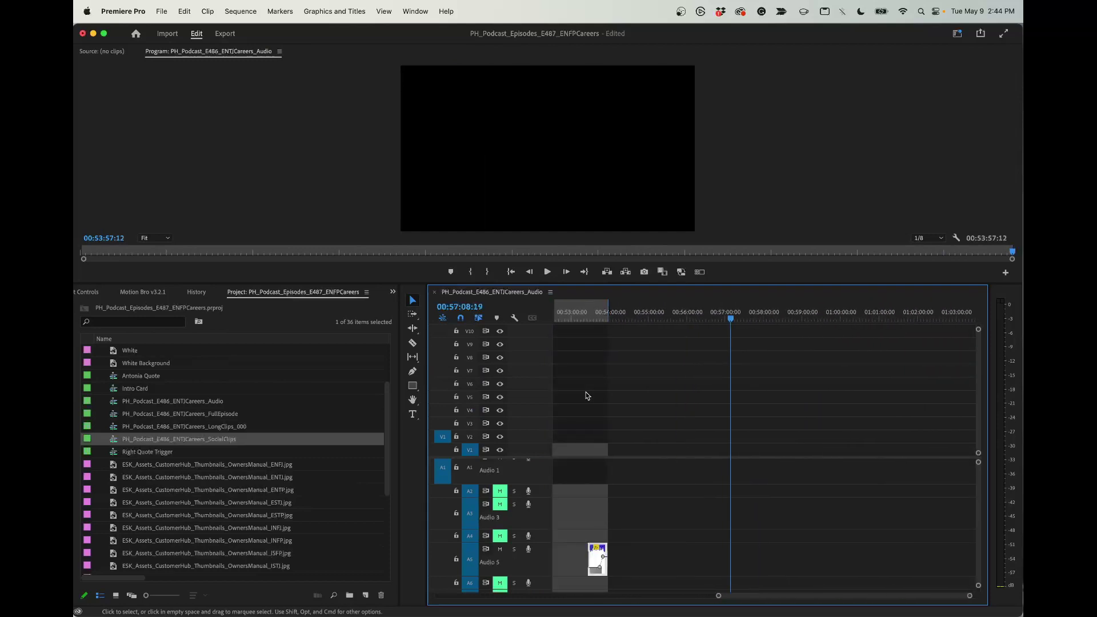
pyautogui.press('super+Tab')
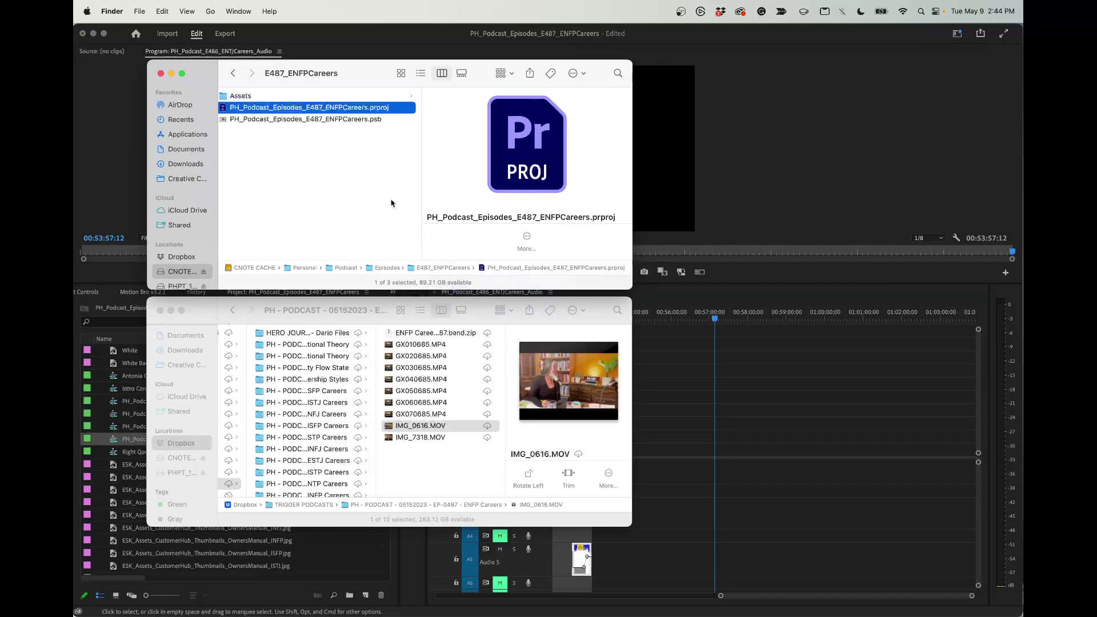
# Select all ten Assets files, ENFP Careers .wav through IMG_7318.MOV, and drop them into the Audio sequence.
pyautogui.press('Up')
pyautogui.click(460, 100)
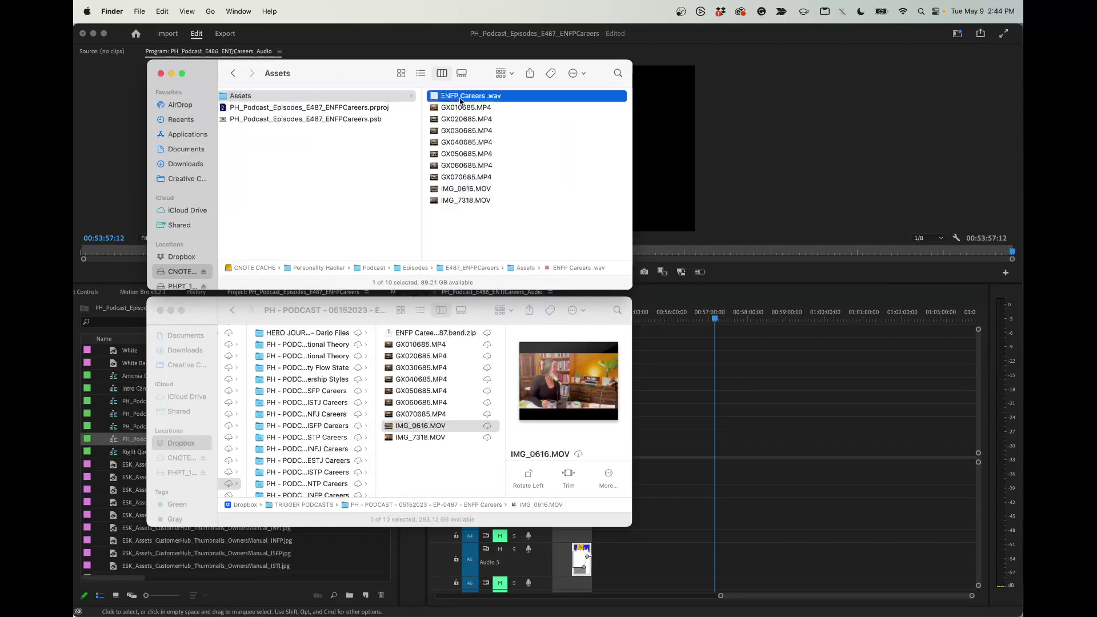
pyautogui.keyDown('shift'); pyautogui.click(352, 201); pyautogui.keyUp('shift')
pyautogui.moveTo(341, 193); pyautogui.dragTo(764, 404)
pyautogui.moveTo(773, 448); pyautogui.dragTo(773, 457)
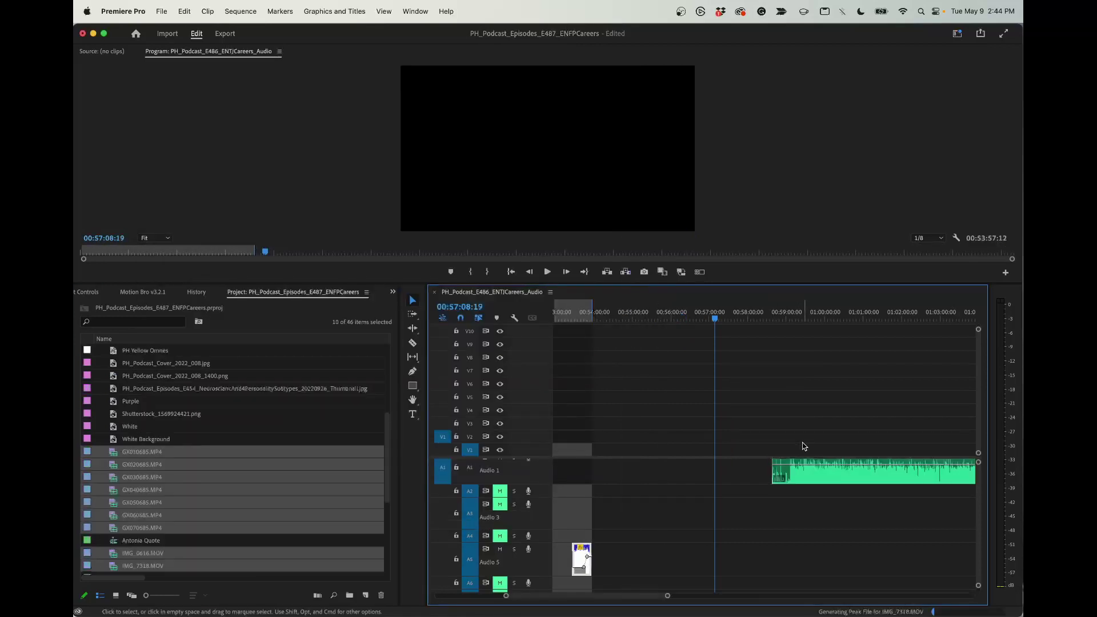
# Zoom out and scroll the Audio sequence to show the camera clips through IMG_7318.MOV.
pyautogui.scroll(-6, 747, 424)
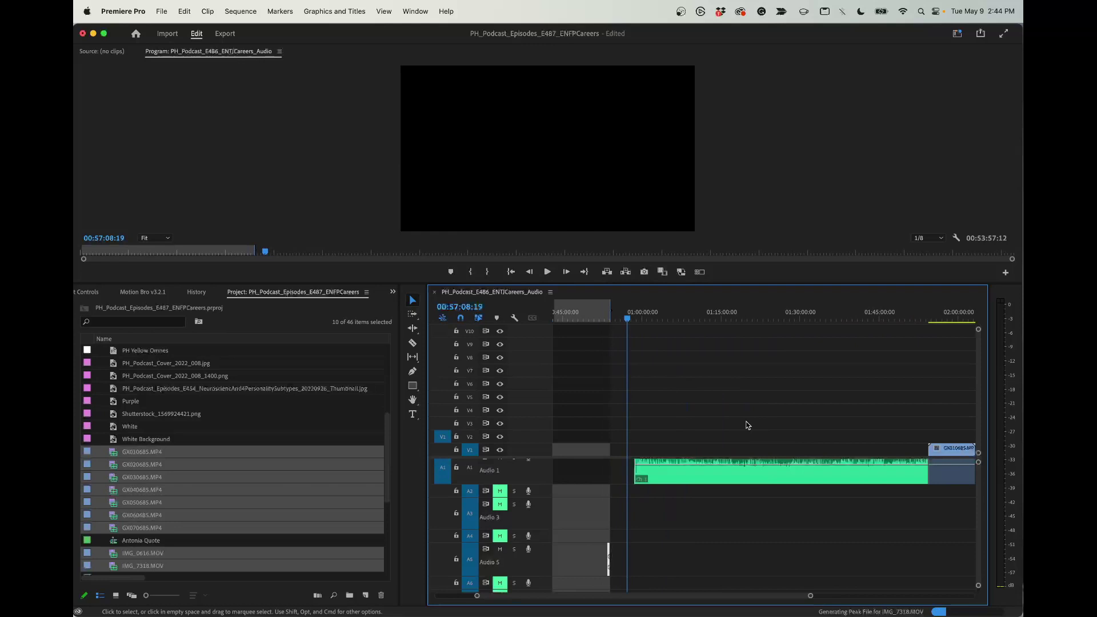
pyautogui.scroll(-3, 747, 425)
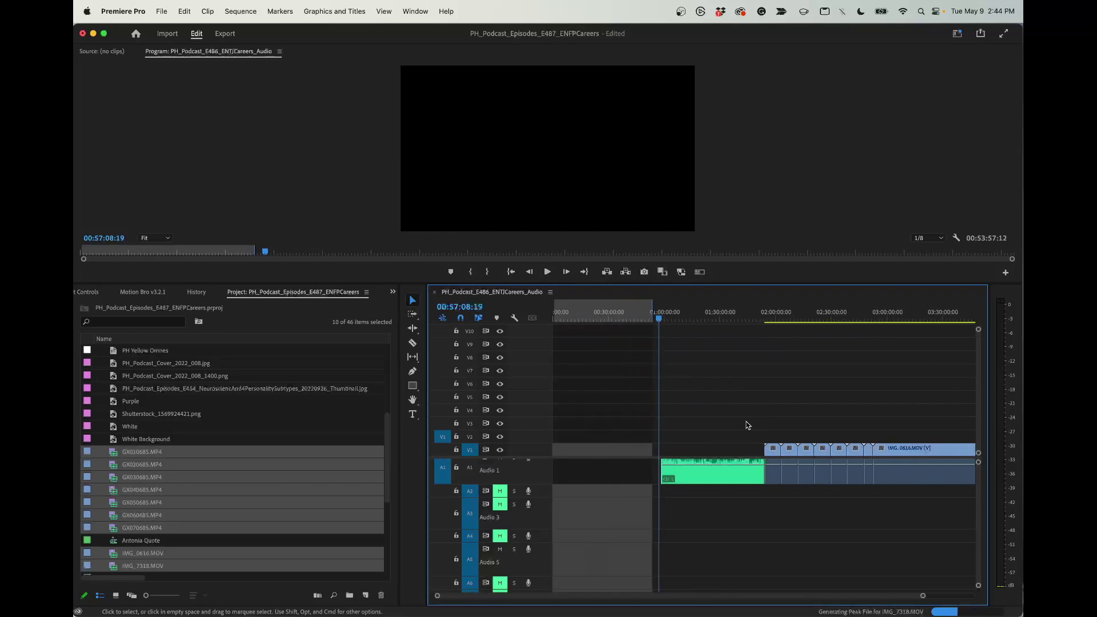
pyautogui.scroll(-3, 746, 422)
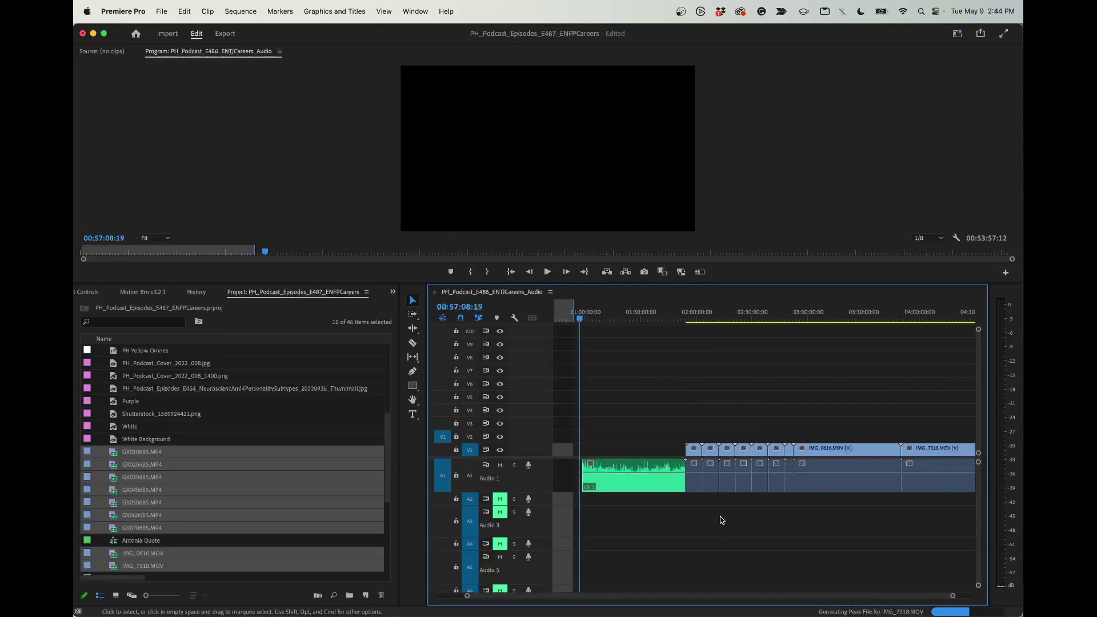
pyautogui.scroll(-2, 722, 520)
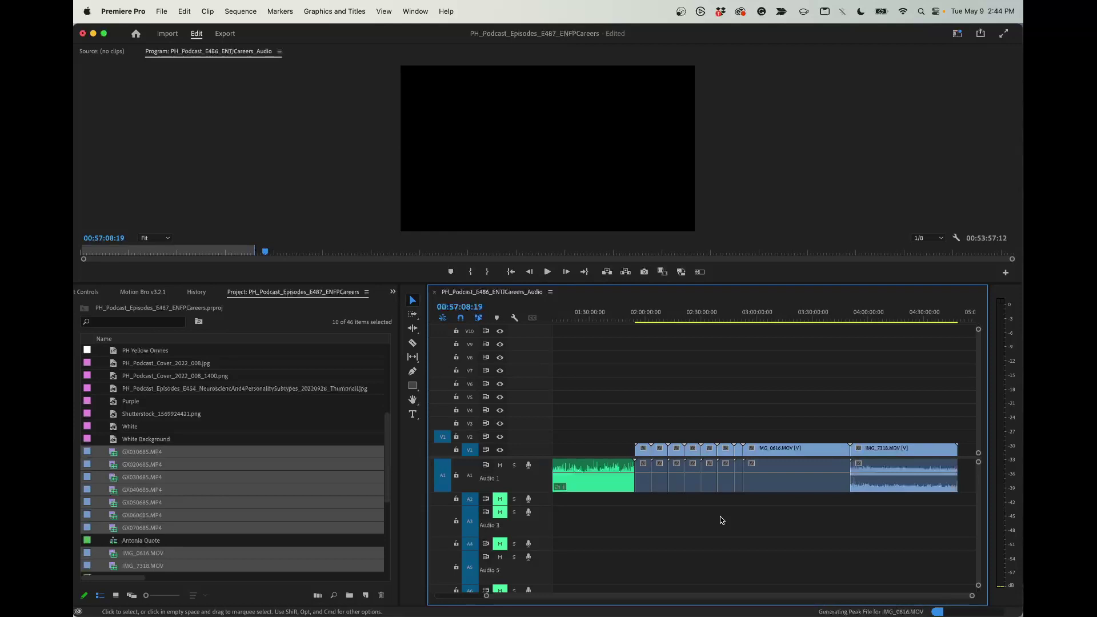
# Focus the Timeline panel and maximize it with the ` key to fill the window.
pyautogui.press('`')
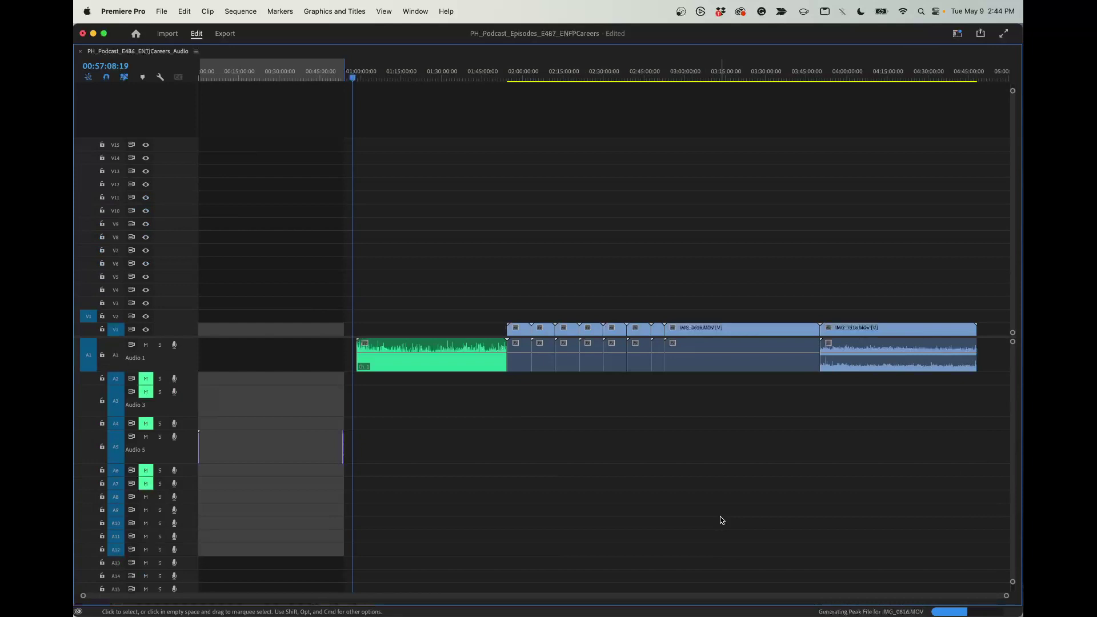
pyautogui.press('`')
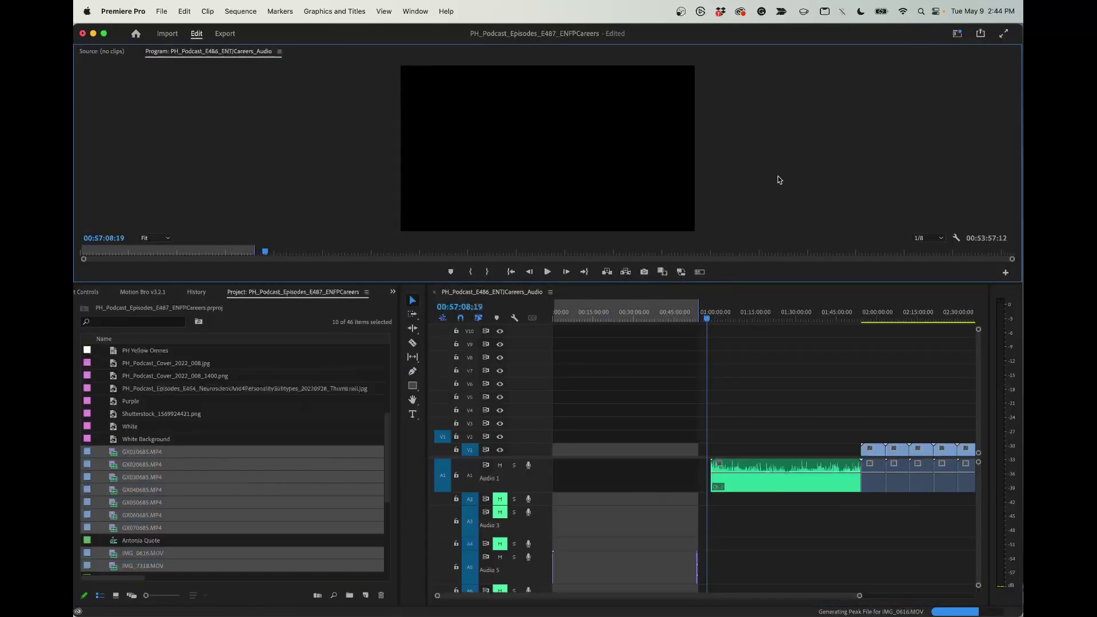
pyautogui.press('`')
pyautogui.press('`')
pyautogui.press('`')
pyautogui.press('`')
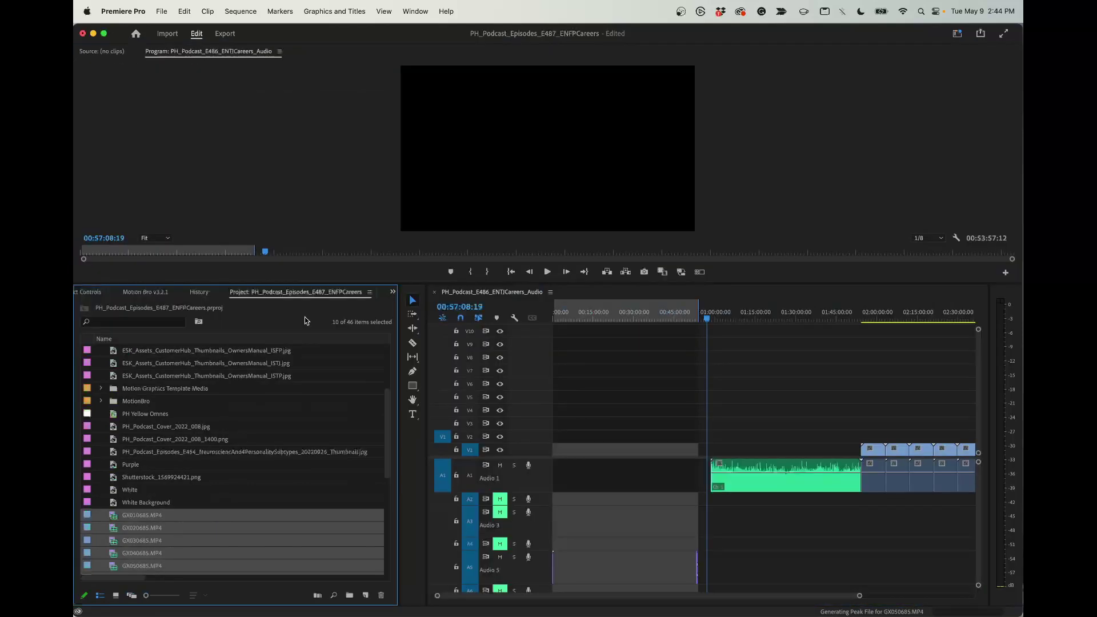
pyautogui.click(694, 370)
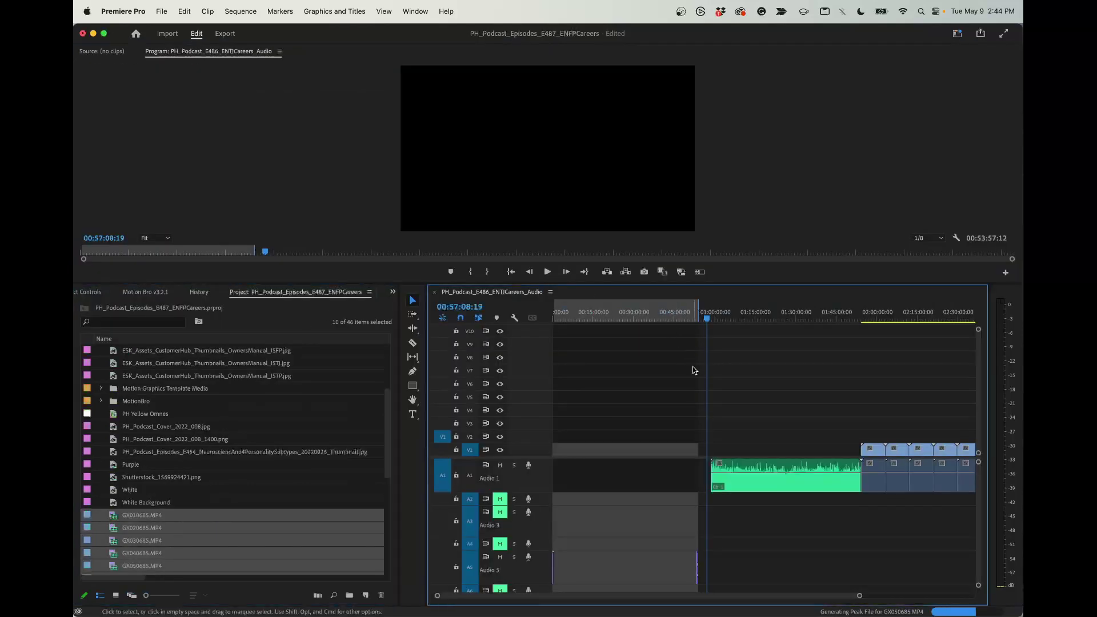
pyautogui.click(393, 293)
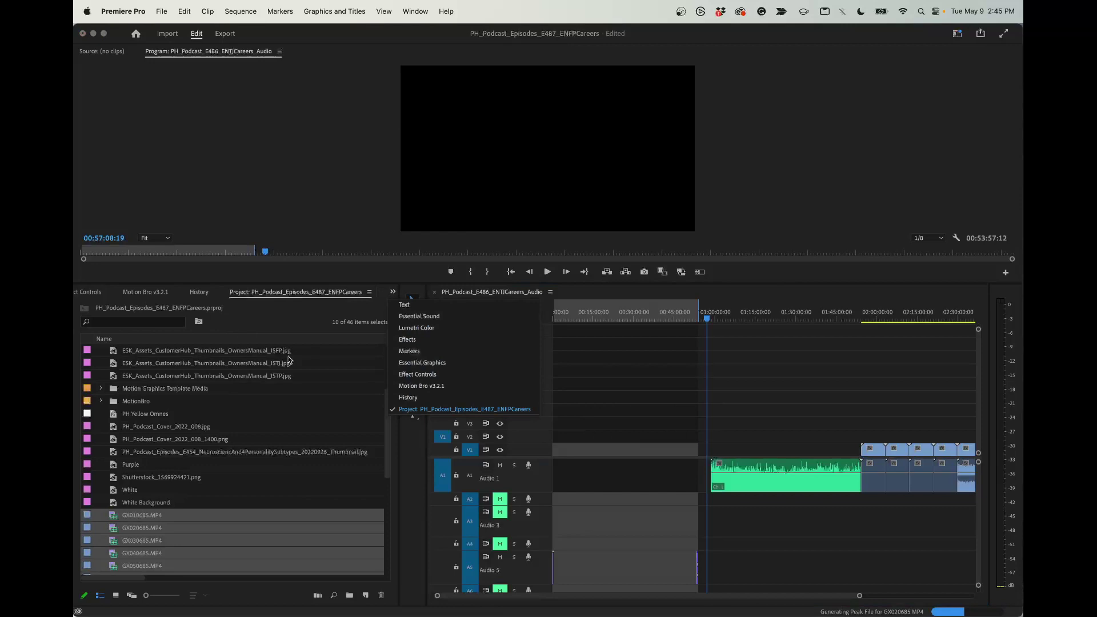
pyautogui.click(393, 293)
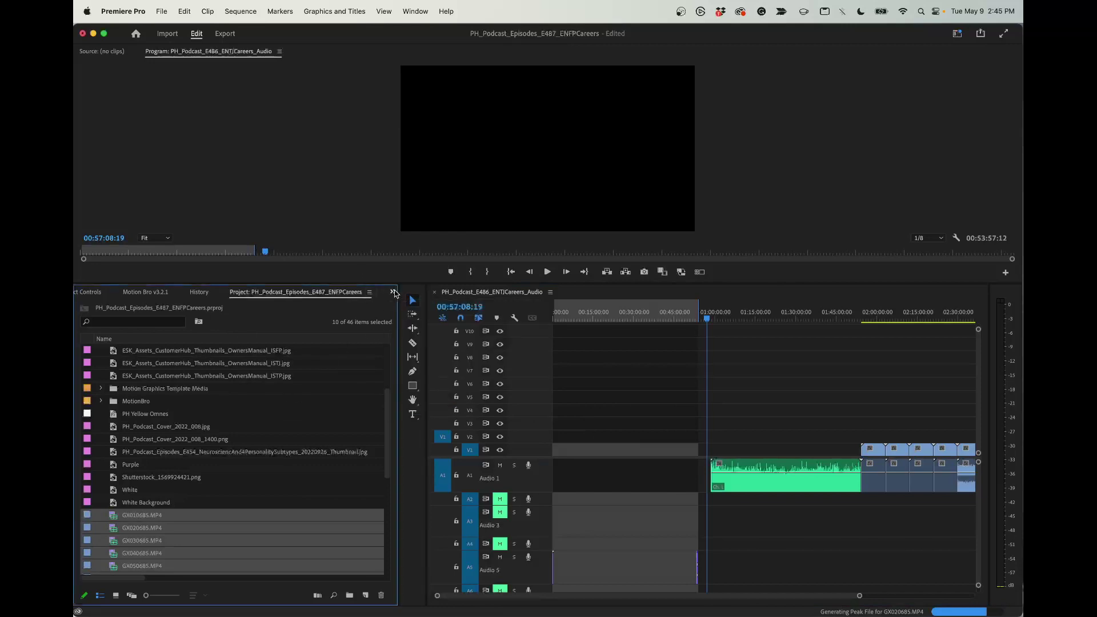
pyautogui.click(698, 406)
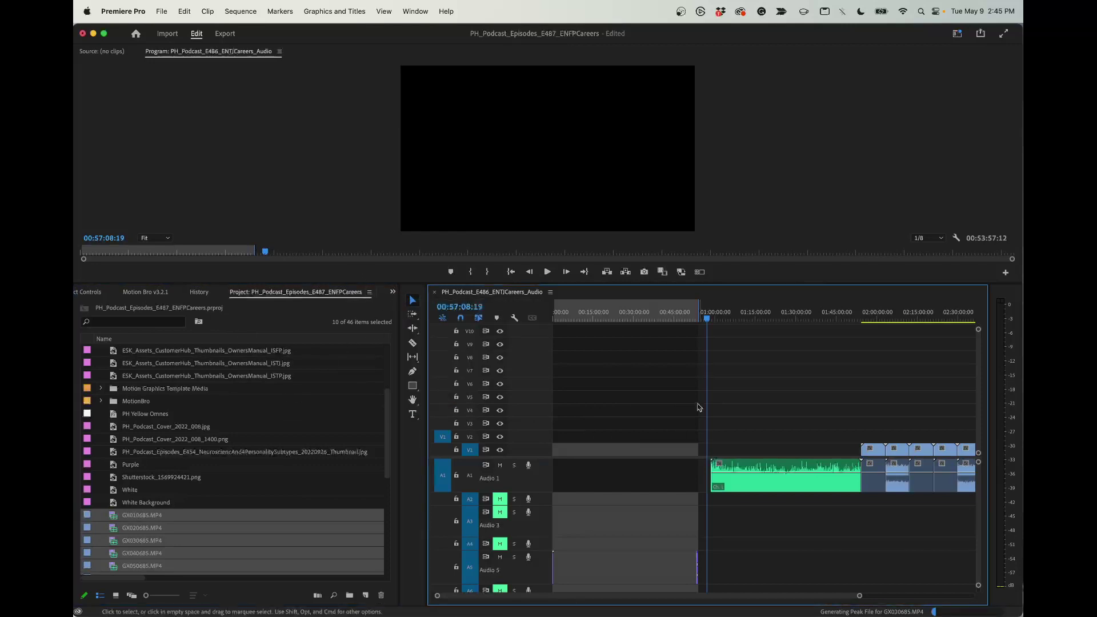
pyautogui.press('`')
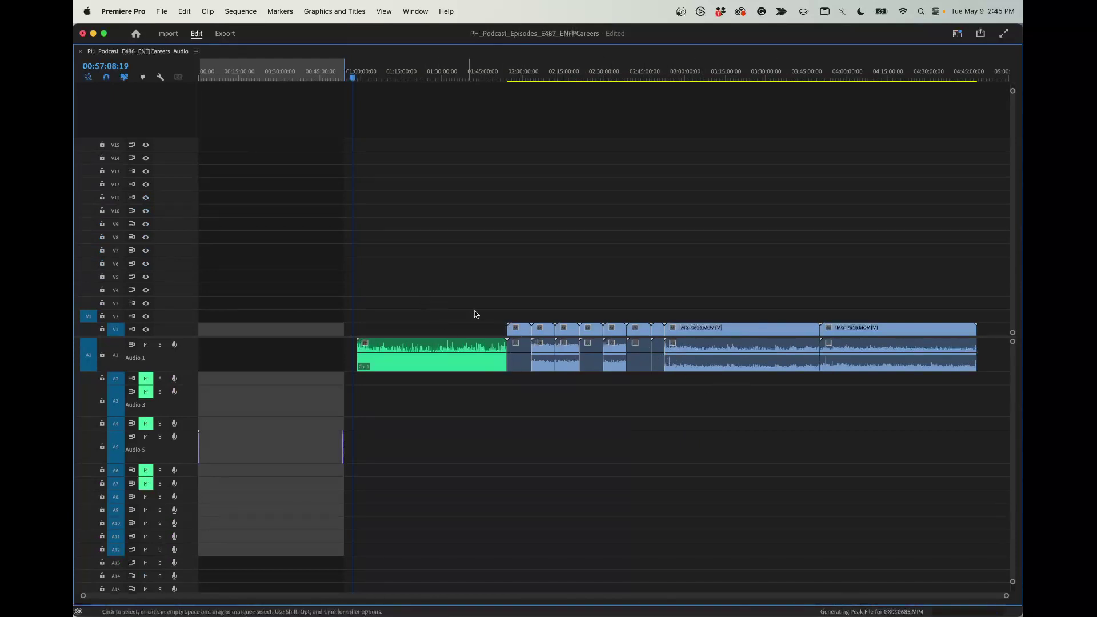
# Move the first camera clips up to V2 and V3, with their audio down to A2 and A4.
pyautogui.click(437, 365)
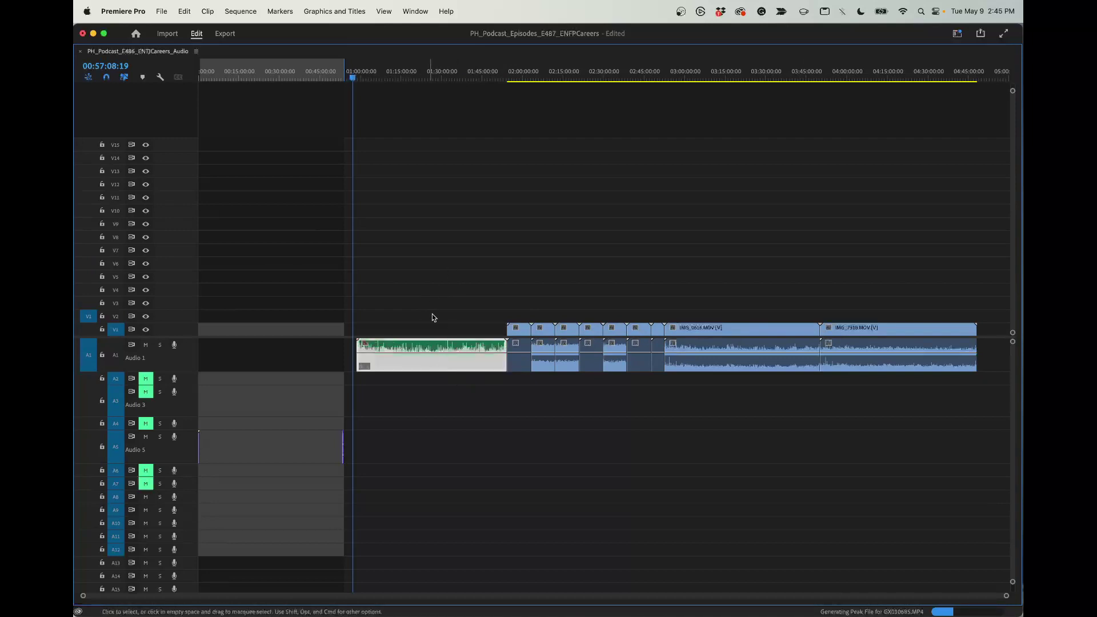
pyautogui.click(521, 328)
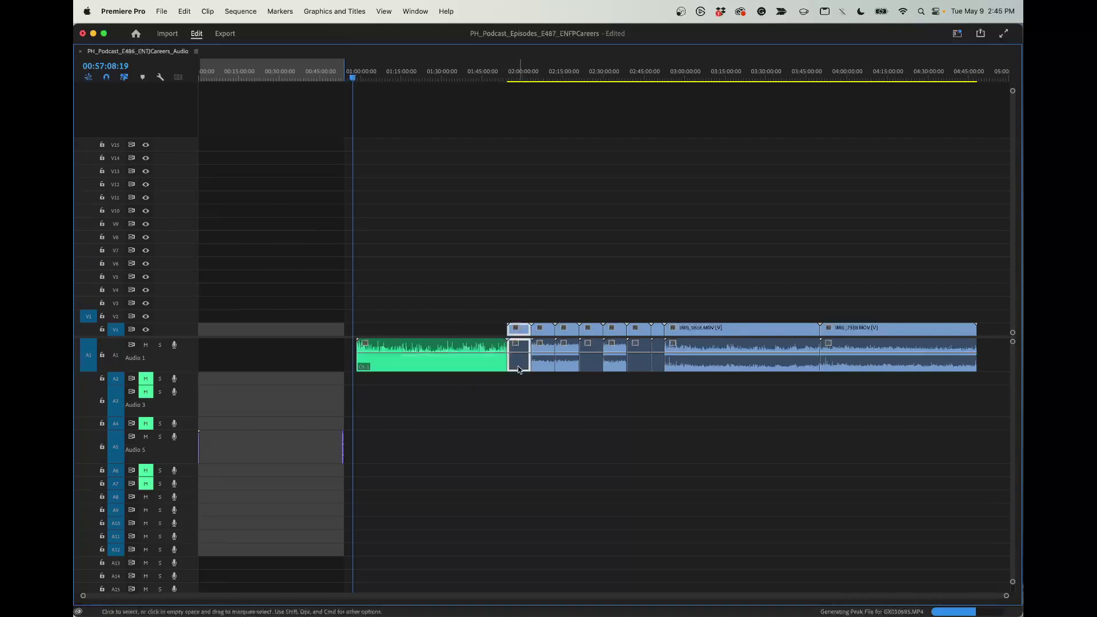
pyautogui.moveTo(518, 370); pyautogui.dragTo(520, 381)
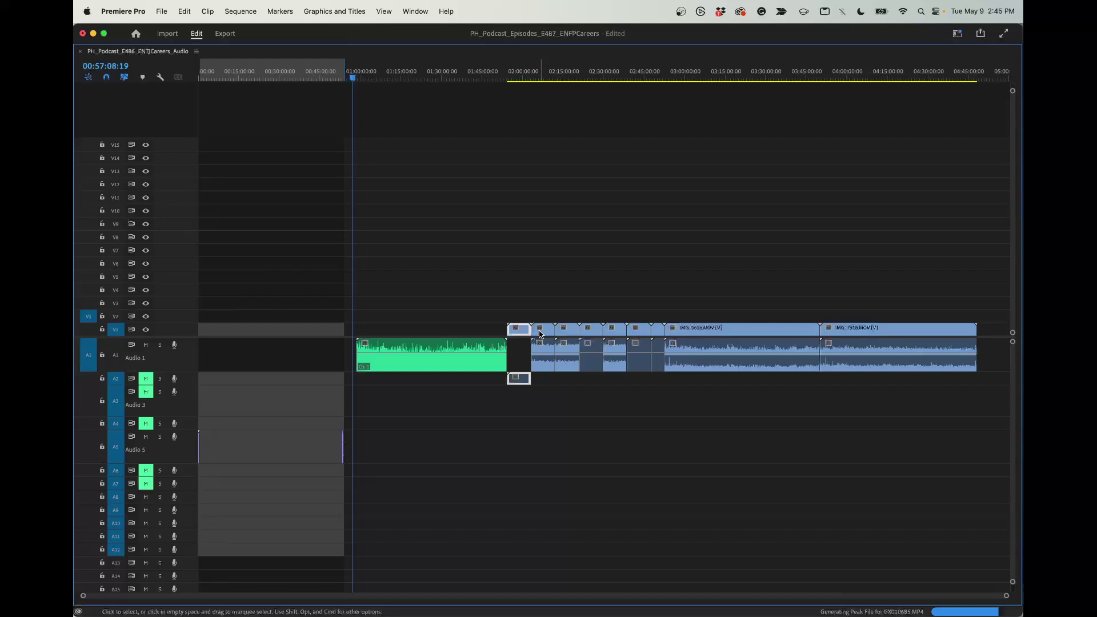
pyautogui.moveTo(540, 335); pyautogui.dragTo(546, 403)
pyautogui.moveTo(565, 328); pyautogui.dragTo(565, 302)
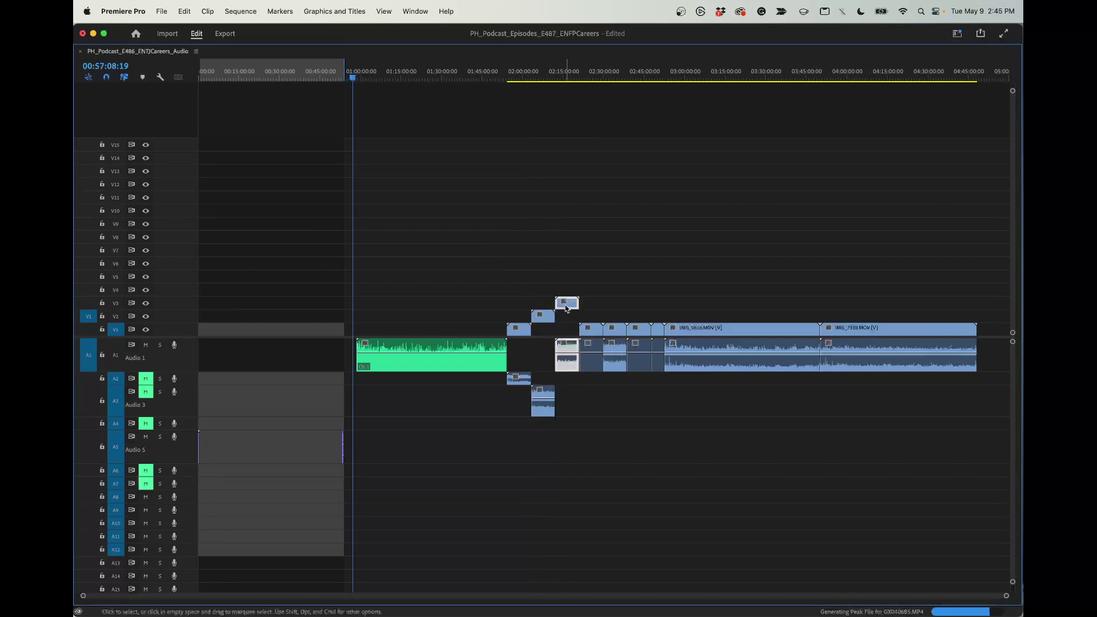
pyautogui.moveTo(567, 372); pyautogui.dragTo(567, 423)
# Select the remaining clips together, check their context menu, then clear the selection.
pyautogui.moveTo(437, 255); pyautogui.dragTo(712, 427)
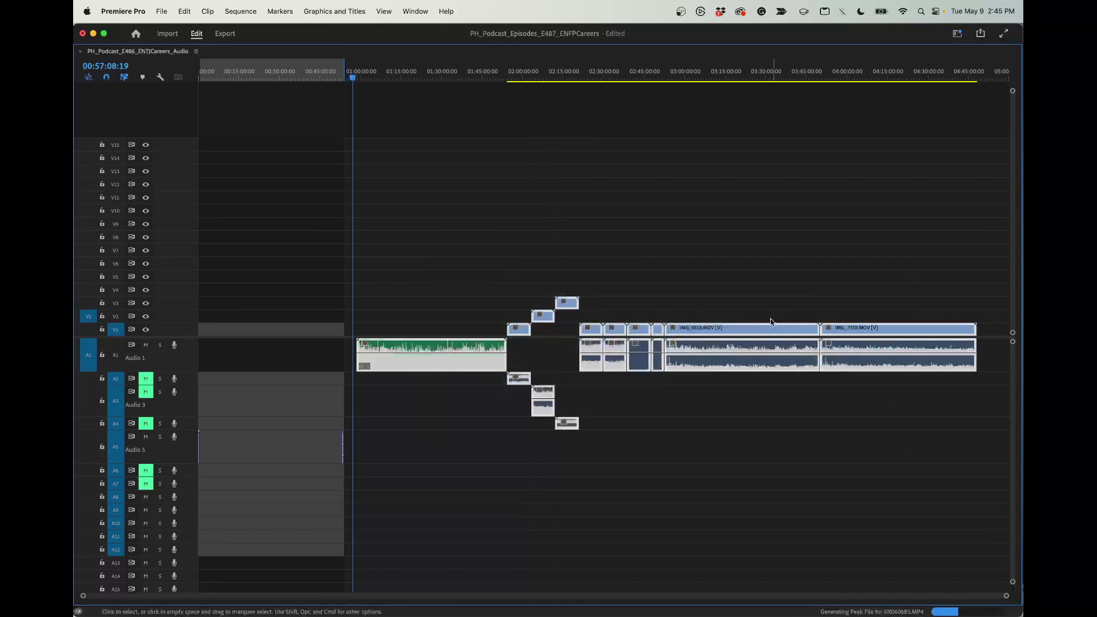
pyautogui.rightClick(756, 333)
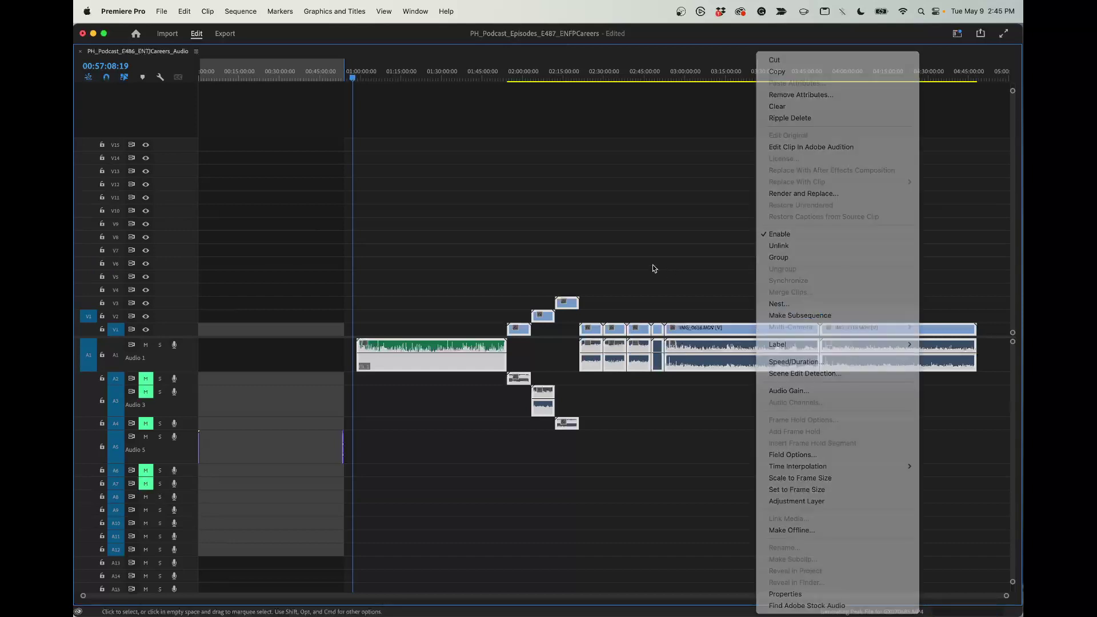
pyautogui.click(652, 265)
pyautogui.click(611, 316)
# Lift the next clips to V4 and V6, send their audio to A5–A10, and select the staircase.
pyautogui.moveTo(586, 330); pyautogui.dragTo(588, 290)
pyautogui.moveTo(590, 403); pyautogui.dragTo(588, 449)
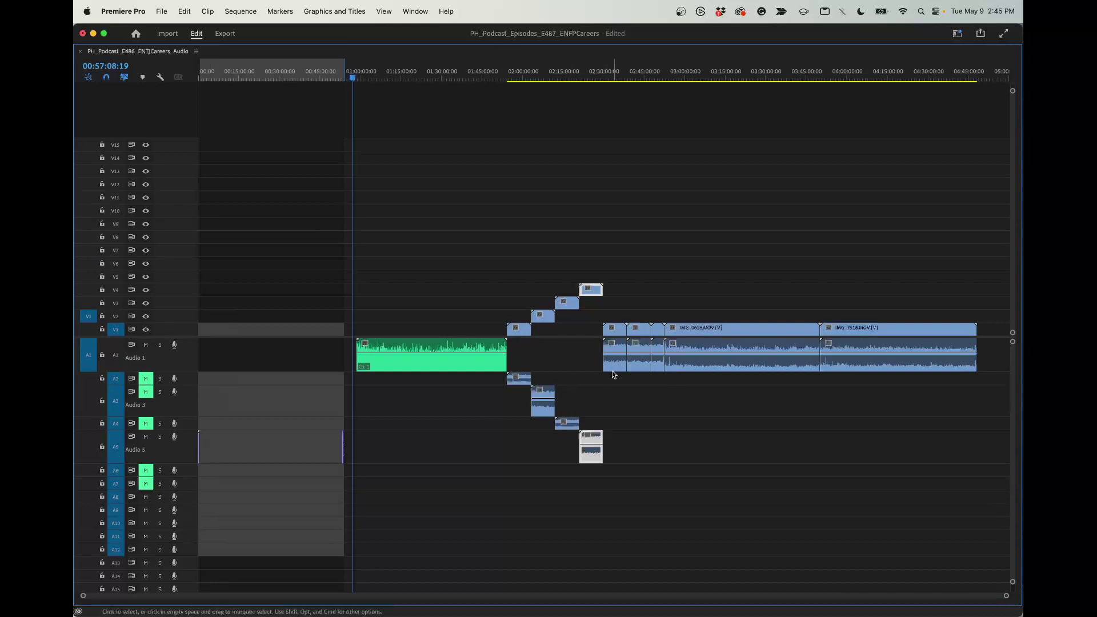
pyautogui.moveTo(612, 372); pyautogui.dragTo(615, 476)
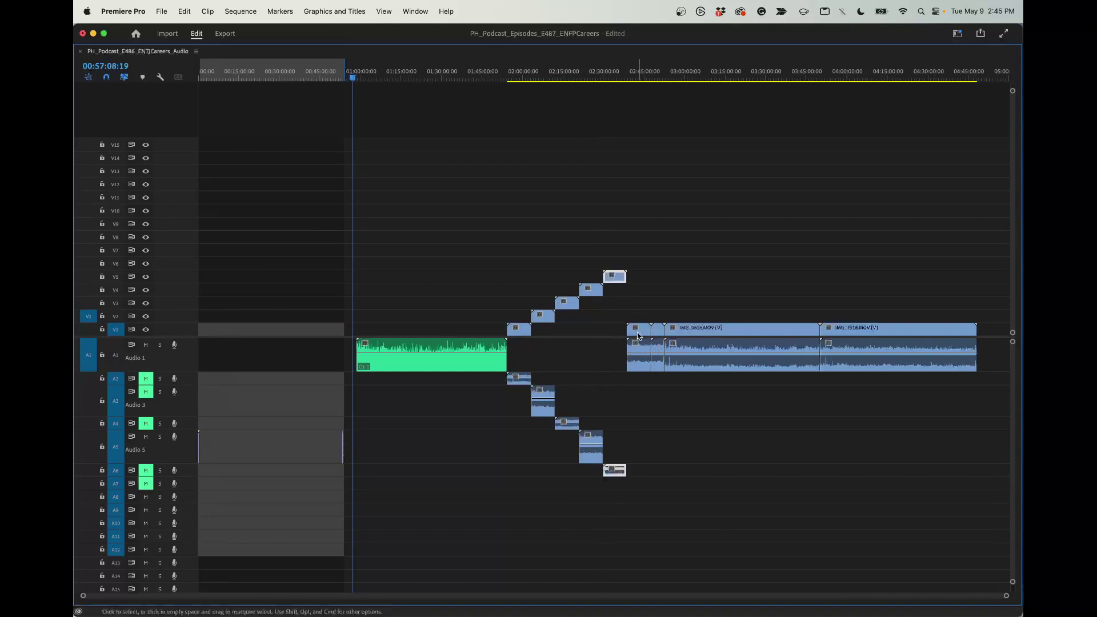
pyautogui.moveTo(642, 328); pyautogui.dragTo(639, 264)
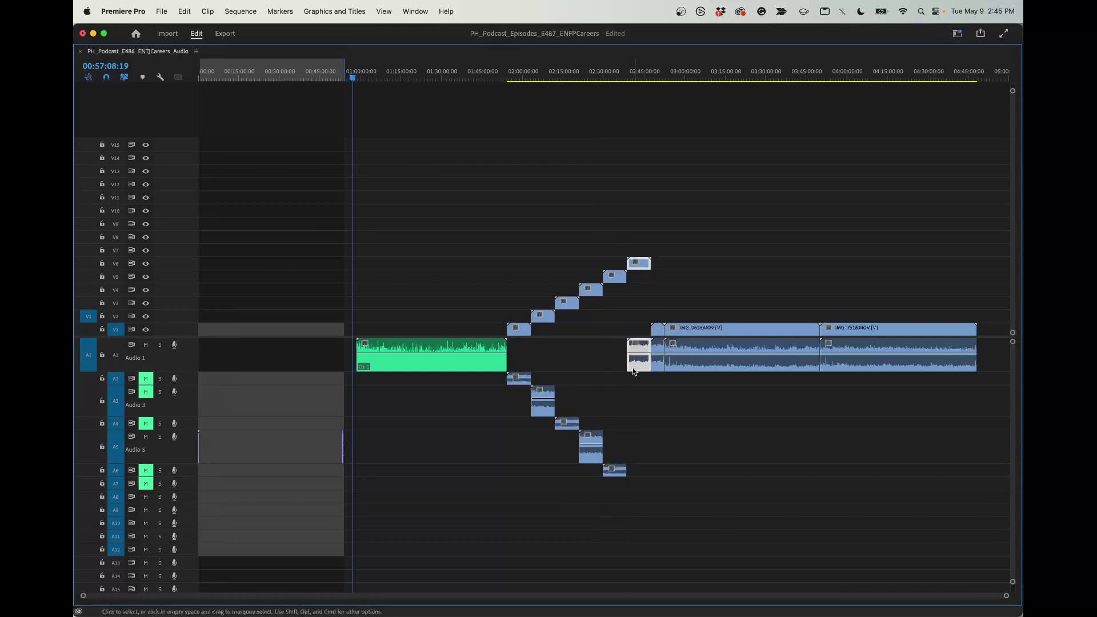
pyautogui.moveTo(639, 357); pyautogui.dragTo(658, 495)
pyautogui.moveTo(688, 372); pyautogui.dragTo(695, 511)
pyautogui.moveTo(842, 363); pyautogui.dragTo(845, 523)
pyautogui.moveTo(877, 241); pyautogui.dragTo(462, 520)
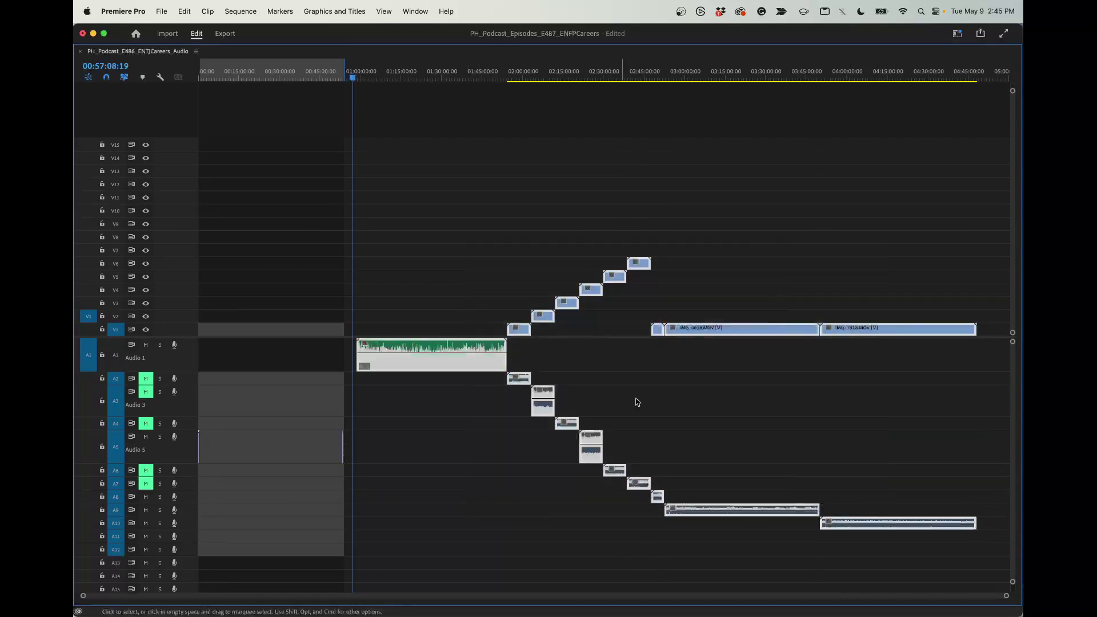
pyautogui.rightClick(694, 334)
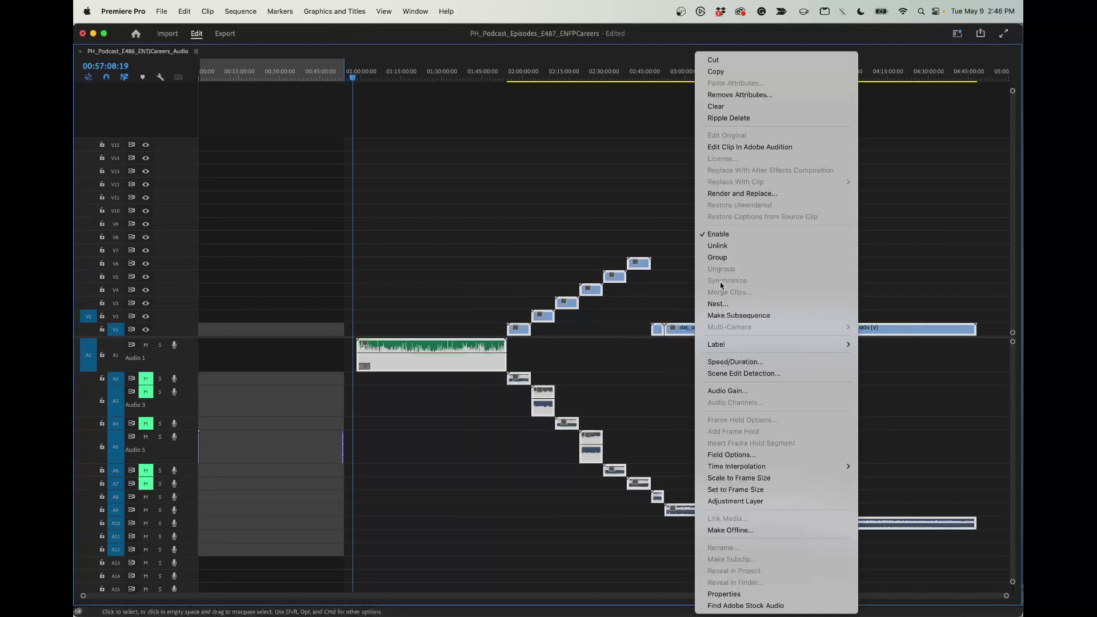
# Lift the short clip to V7, IMG_0616 to V8 and IMG_7318 to V9, then select all stacked clips.
pyautogui.click(678, 289)
pyautogui.click(658, 317)
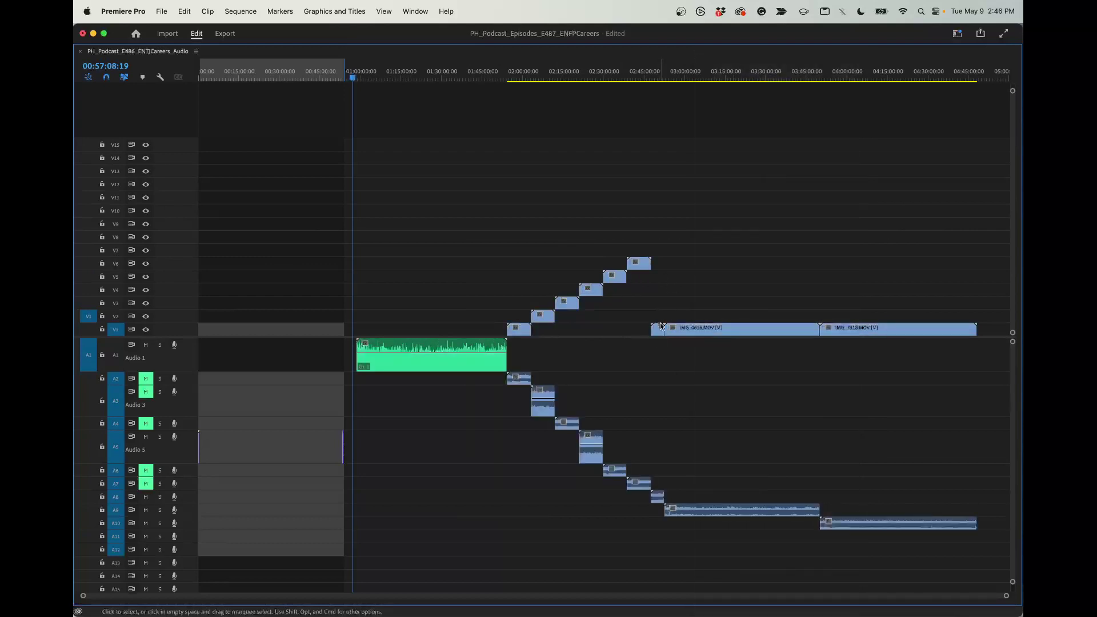
pyautogui.moveTo(661, 331); pyautogui.dragTo(658, 251)
pyautogui.moveTo(712, 328); pyautogui.dragTo(710, 245)
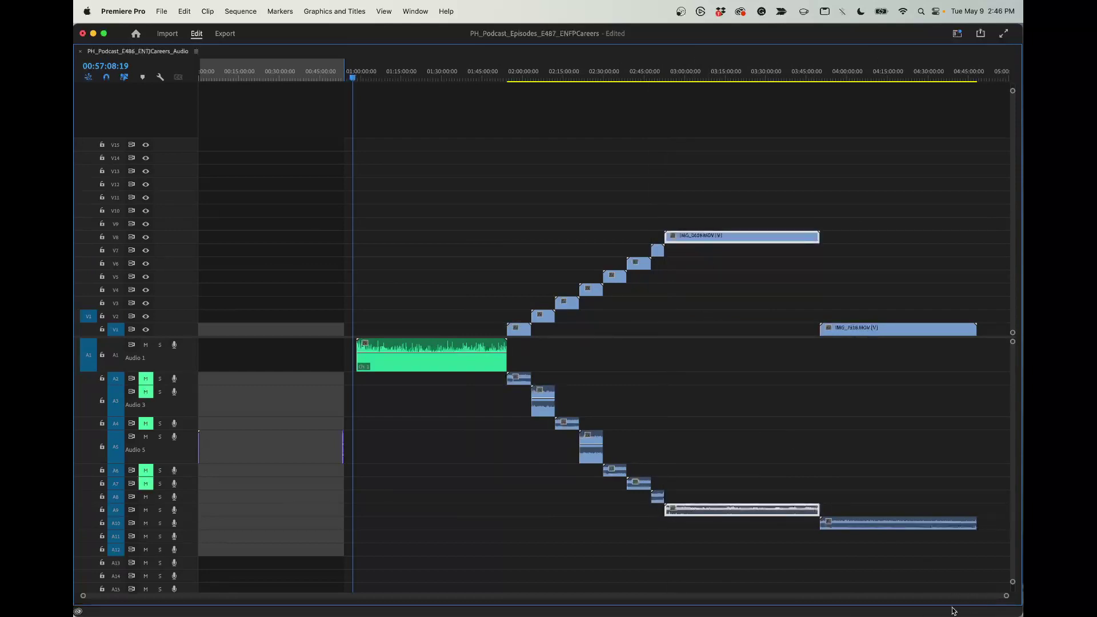
pyautogui.moveTo(879, 336); pyautogui.dragTo(861, 218)
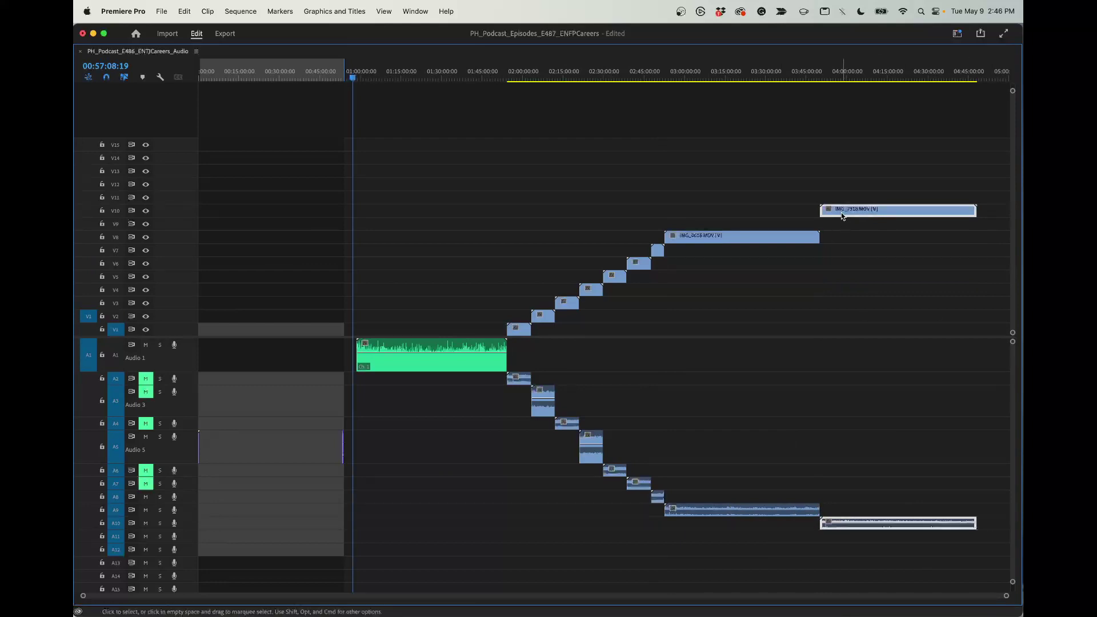
pyautogui.moveTo(832, 213); pyautogui.dragTo(845, 225)
pyautogui.moveTo(879, 181); pyautogui.dragTo(437, 557)
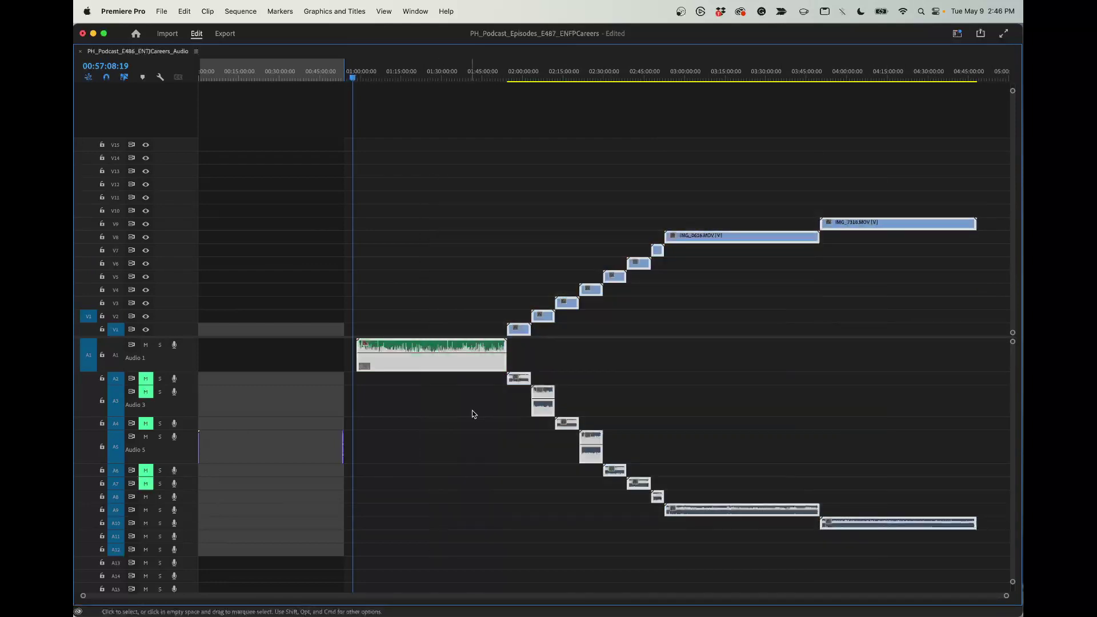
# Synchronize the selected camera clips by Audio using Track Channel 1.
pyautogui.rightClick(467, 366)
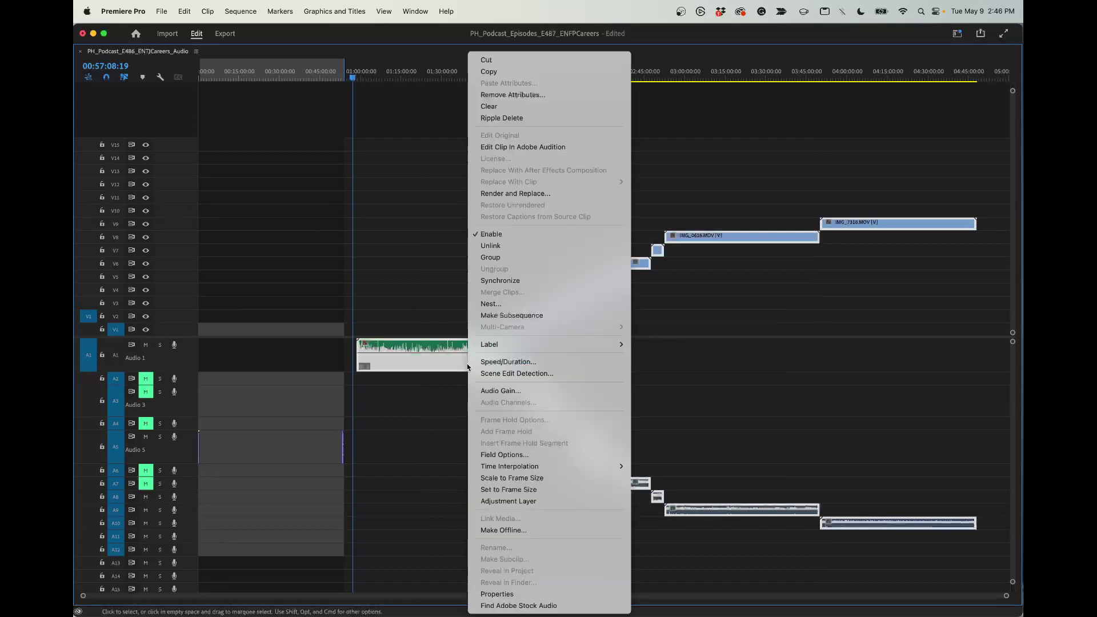
pyautogui.click(500, 280)
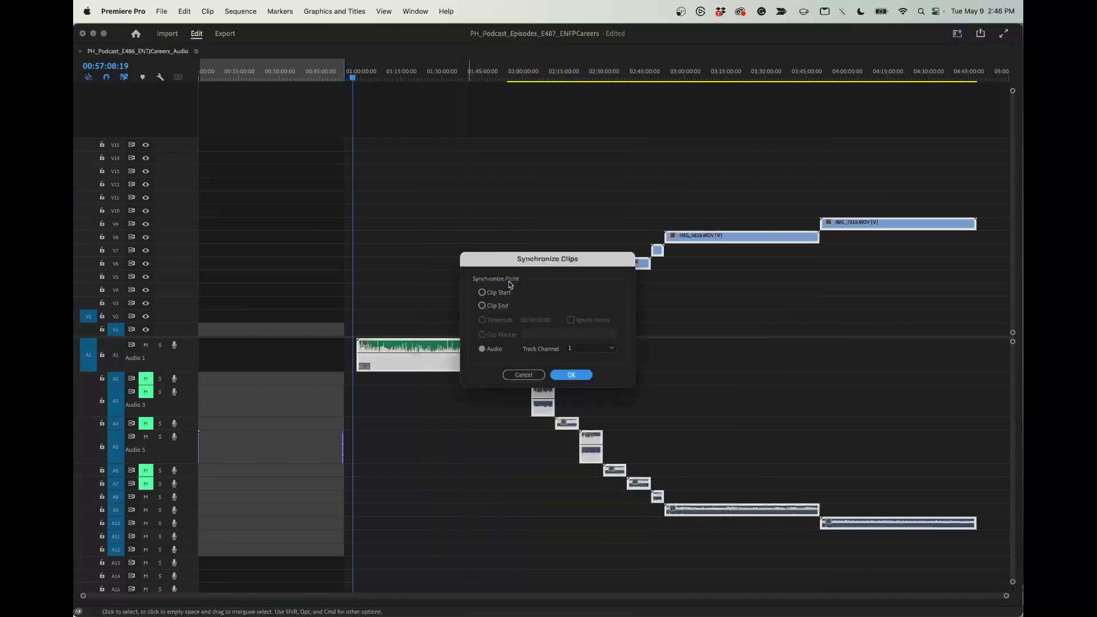
pyautogui.click(583, 347)
pyautogui.click(585, 347)
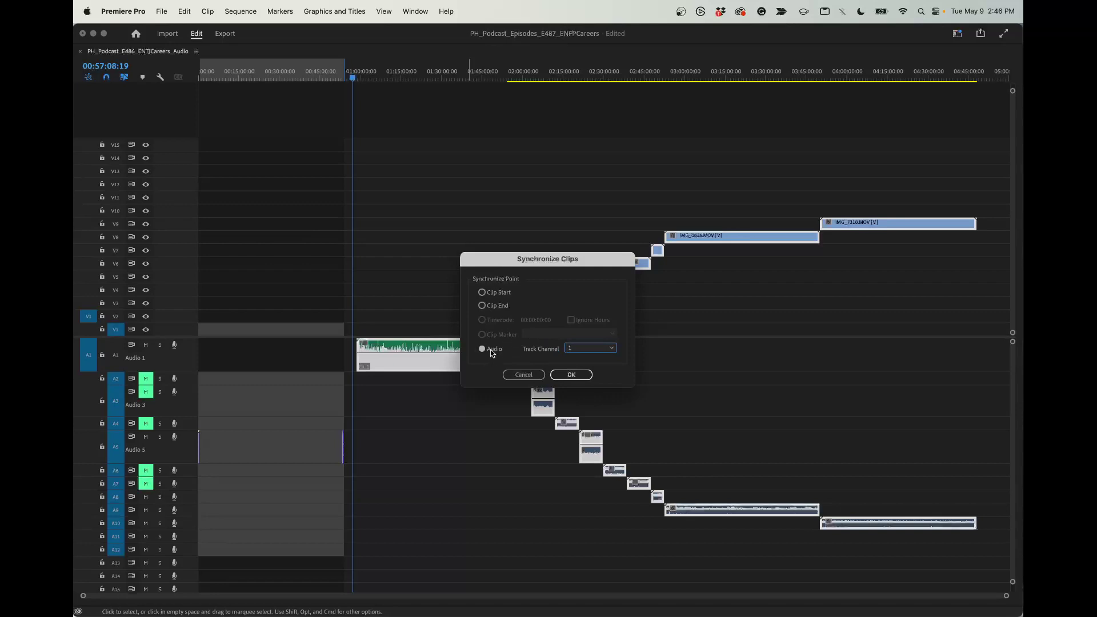
pyautogui.click(570, 375)
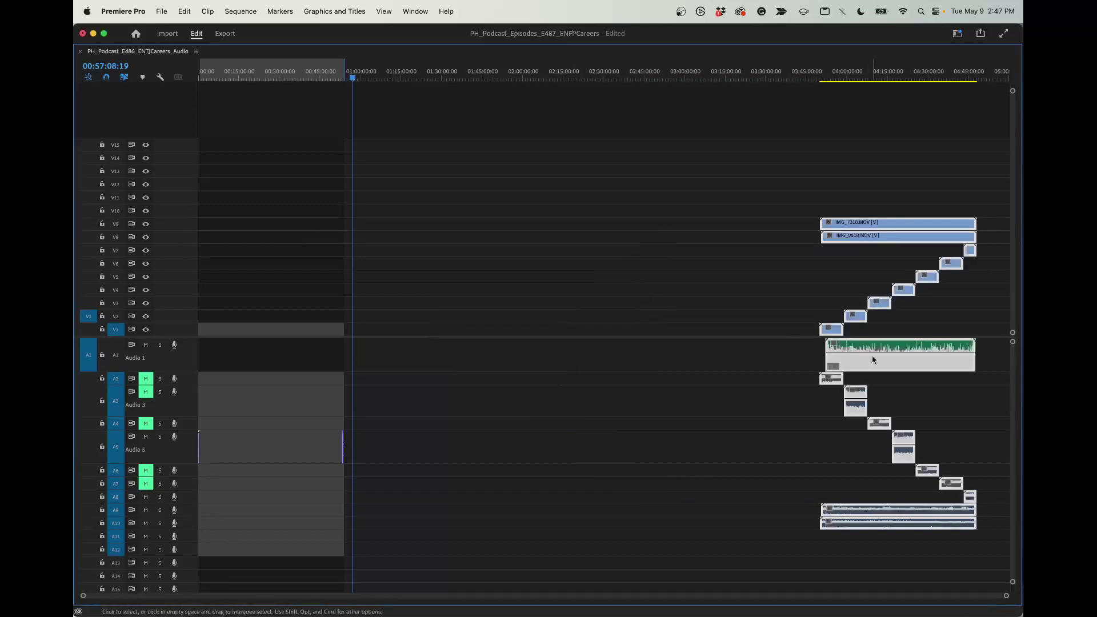
# Shift the synced clips to start near 01:45 and gather the GX video clips onto V1.
pyautogui.moveTo(885, 366); pyautogui.dragTo(554, 366)
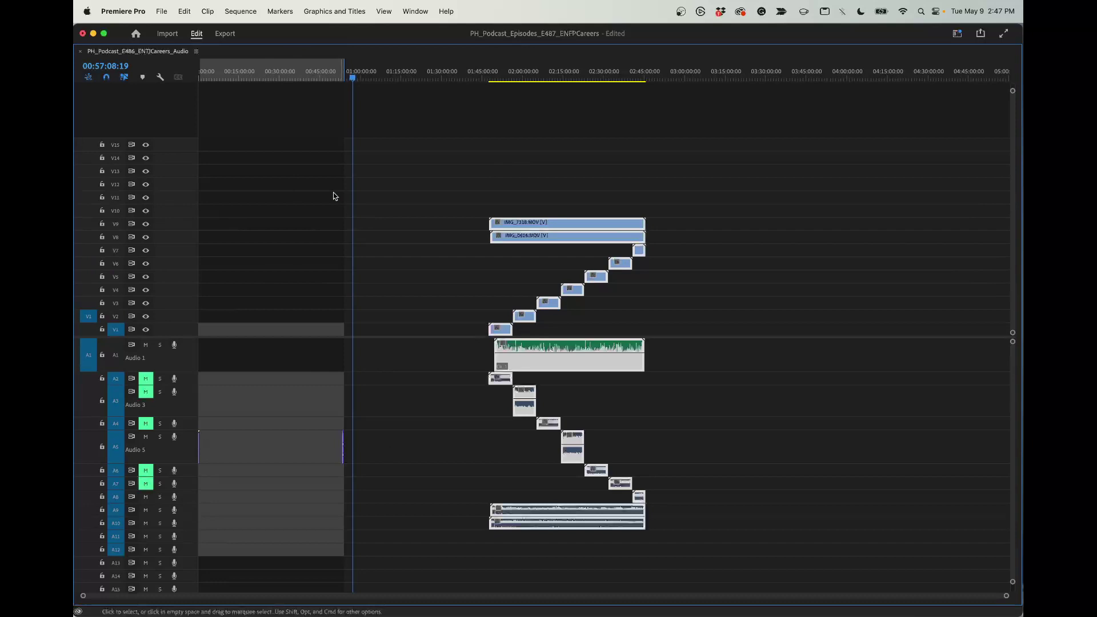
pyautogui.click(533, 180)
pyautogui.click(526, 321)
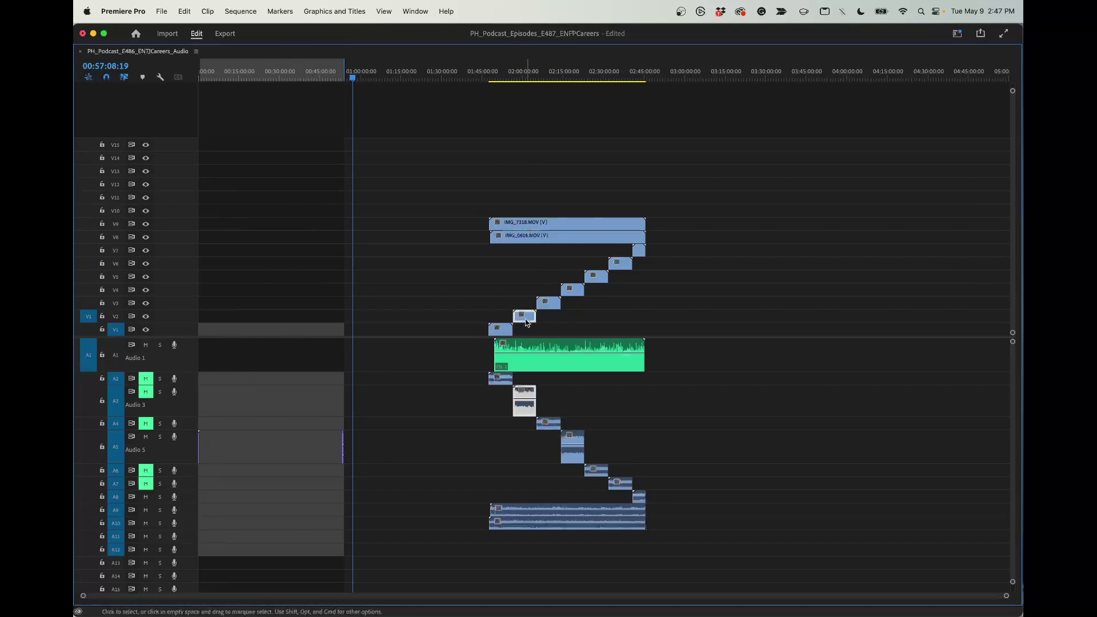
pyautogui.moveTo(526, 321); pyautogui.dragTo(548, 330)
pyautogui.moveTo(573, 289); pyautogui.dragTo(596, 331)
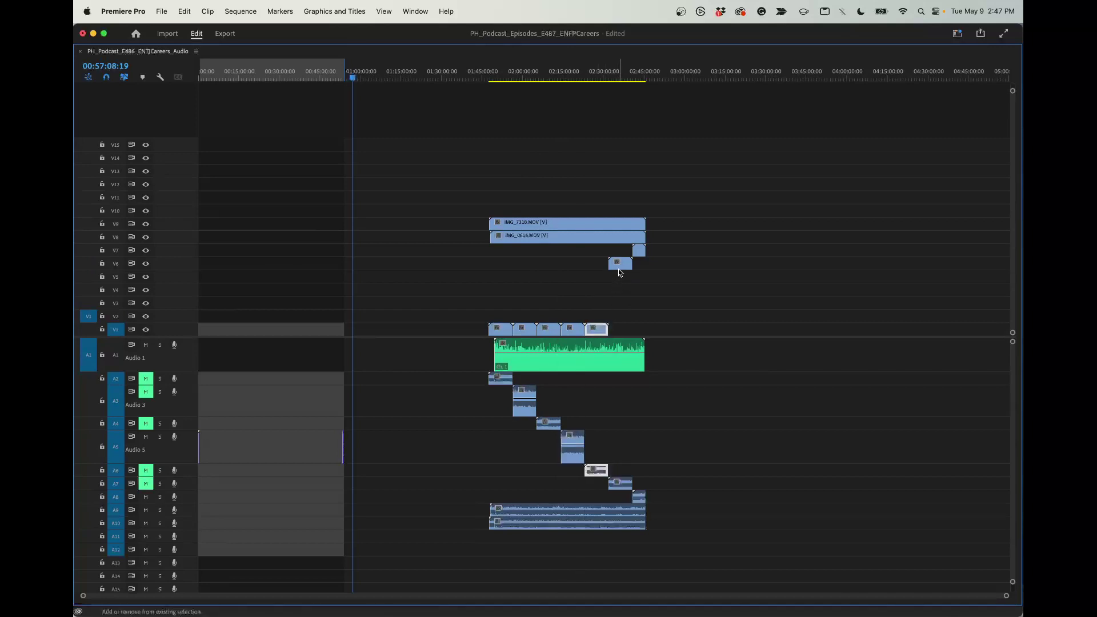
pyautogui.moveTo(618, 269); pyautogui.dragTo(626, 328)
pyautogui.click(623, 276)
pyautogui.click(639, 251)
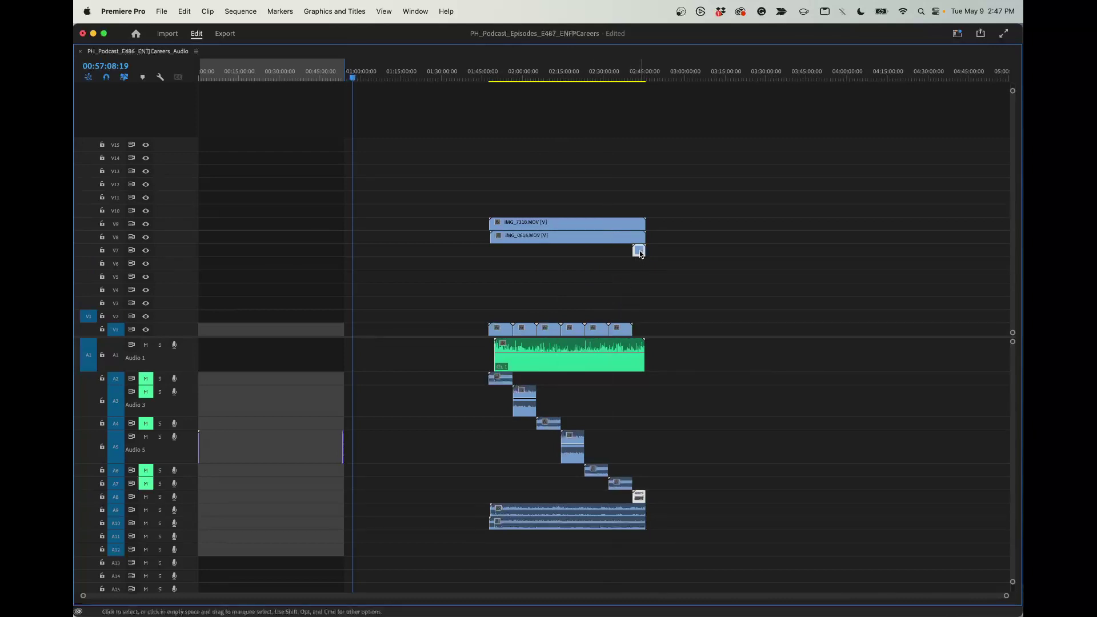
pyautogui.moveTo(640, 254); pyautogui.dragTo(641, 330)
# Move the GX audio clips from A3–A8 up onto track A2.
pyautogui.moveTo(521, 389); pyautogui.dragTo(524, 378)
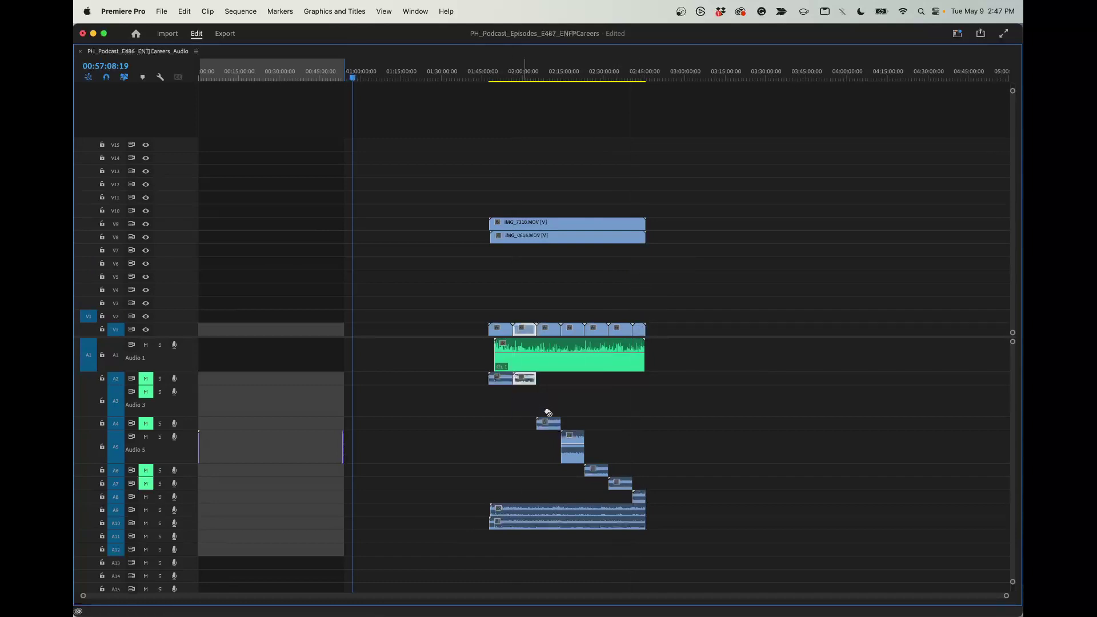
pyautogui.click(547, 423)
pyautogui.moveTo(551, 425); pyautogui.dragTo(551, 380)
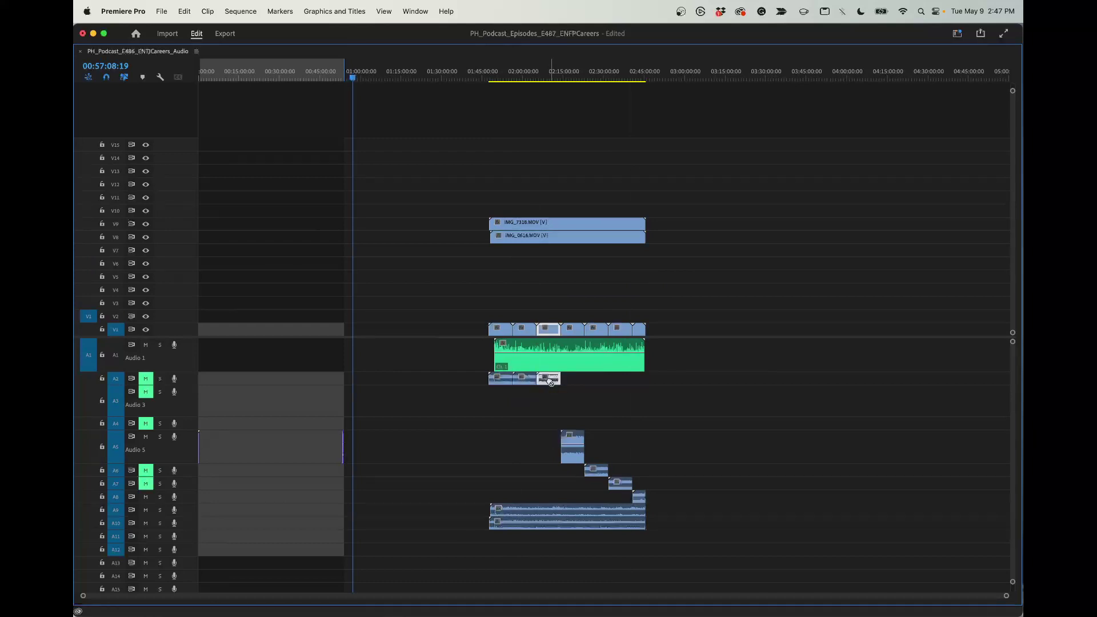
pyautogui.click(579, 437)
pyautogui.moveTo(578, 437); pyautogui.dragTo(577, 378)
pyautogui.moveTo(604, 472); pyautogui.dragTo(606, 380)
pyautogui.moveTo(626, 479); pyautogui.dragTo(621, 380)
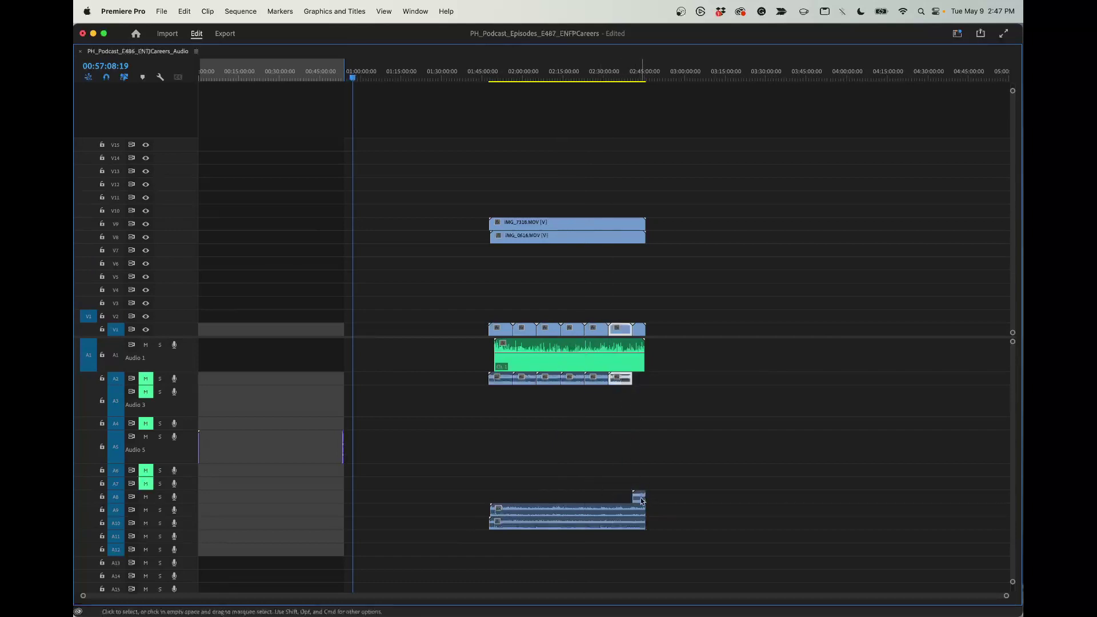
pyautogui.moveTo(639, 496); pyautogui.dragTo(639, 383)
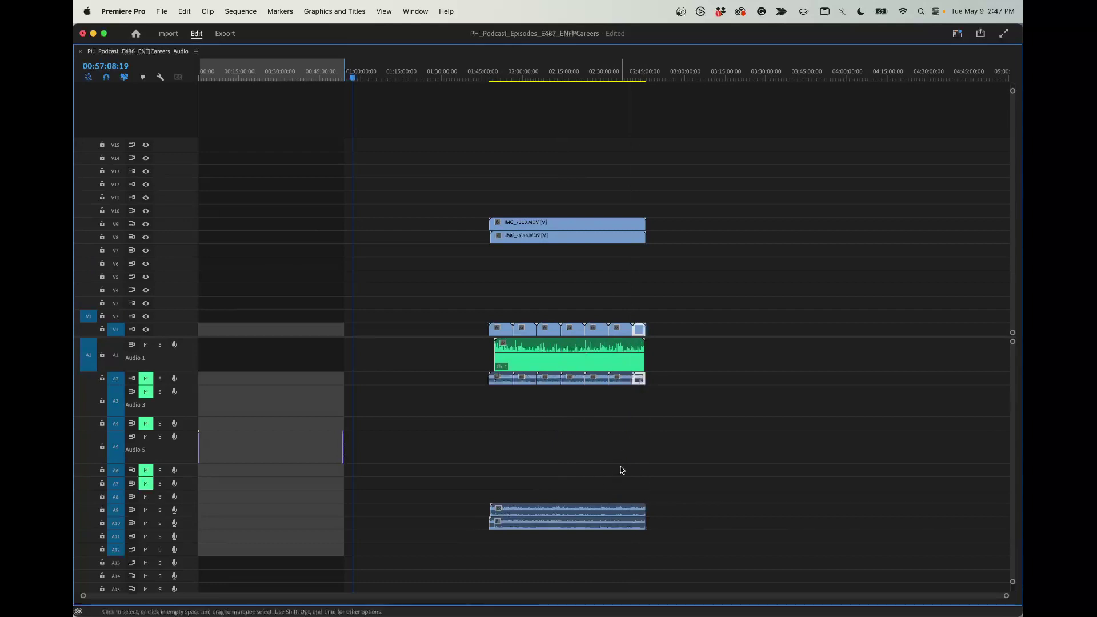
# Bring the IMG clips down to lower tracks and select the GX row on V1 and A2.
pyautogui.moveTo(547, 523); pyautogui.dragTo(544, 412)
pyautogui.click(583, 451)
pyautogui.moveTo(458, 209); pyautogui.dragTo(541, 314)
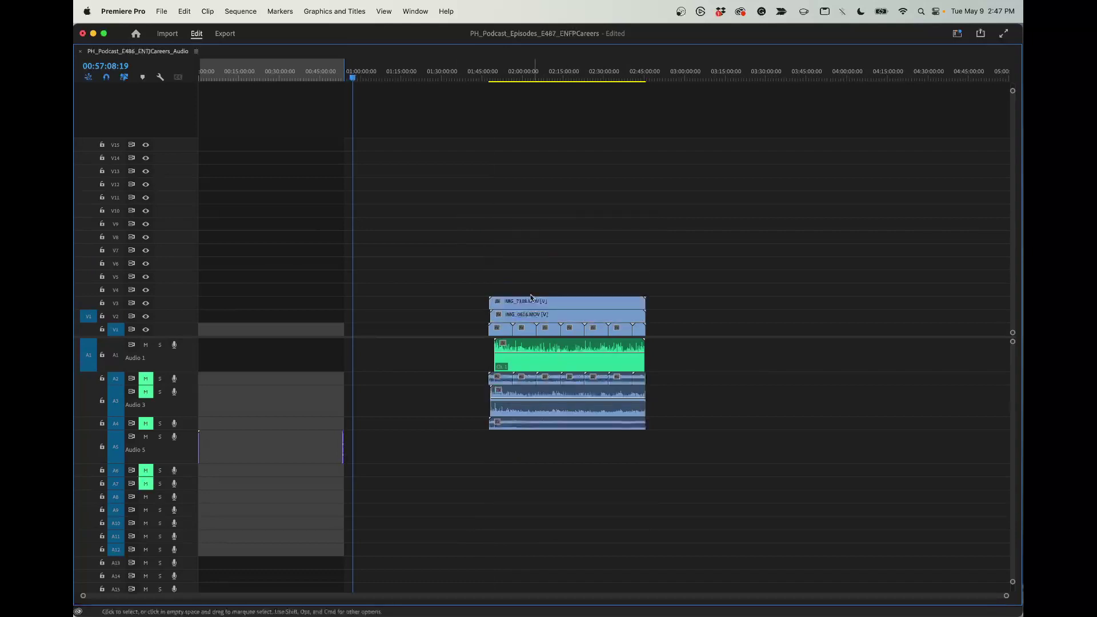
pyautogui.moveTo(472, 327); pyautogui.dragTo(644, 276)
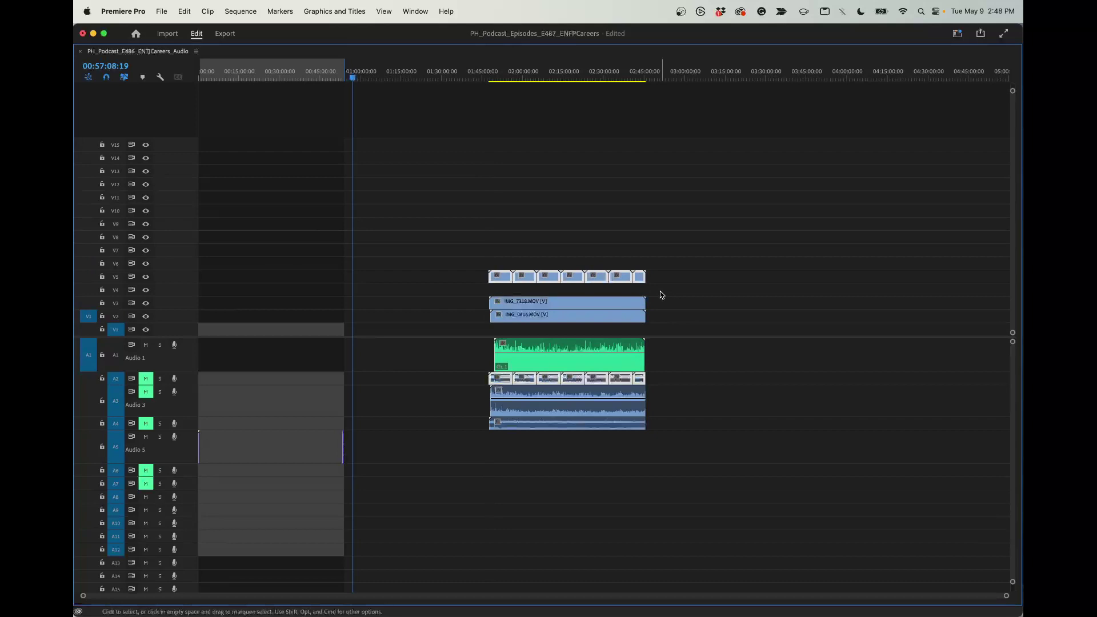
# Return to the full workspace and move IMG_0616.MOV down onto V1.
pyautogui.press('`')
pyautogui.scroll(5, 815, 390)
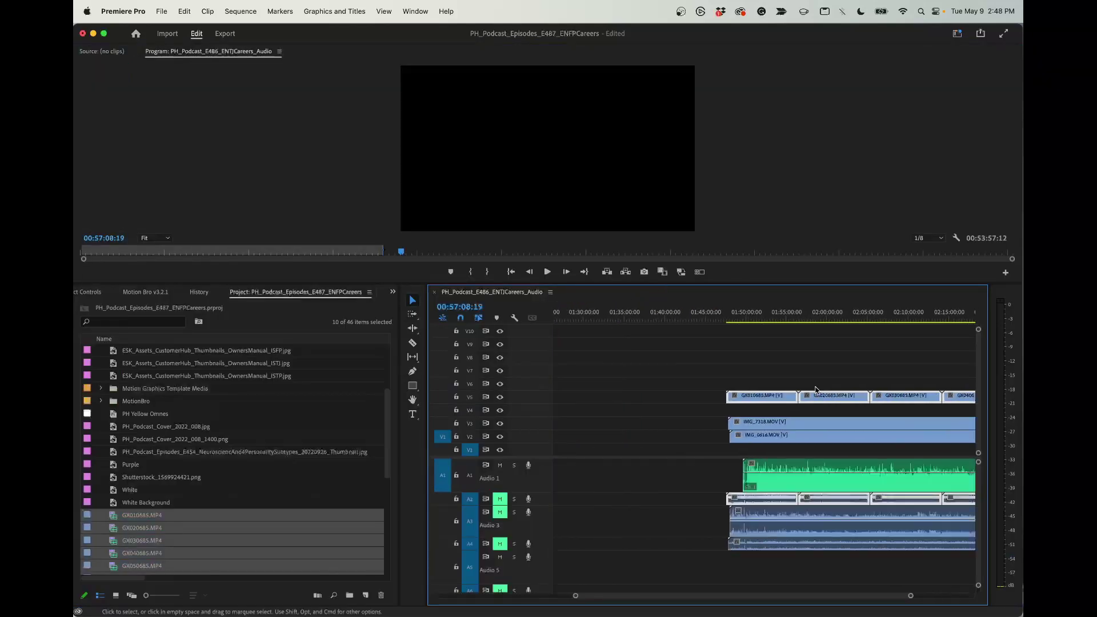
pyautogui.click(730, 439)
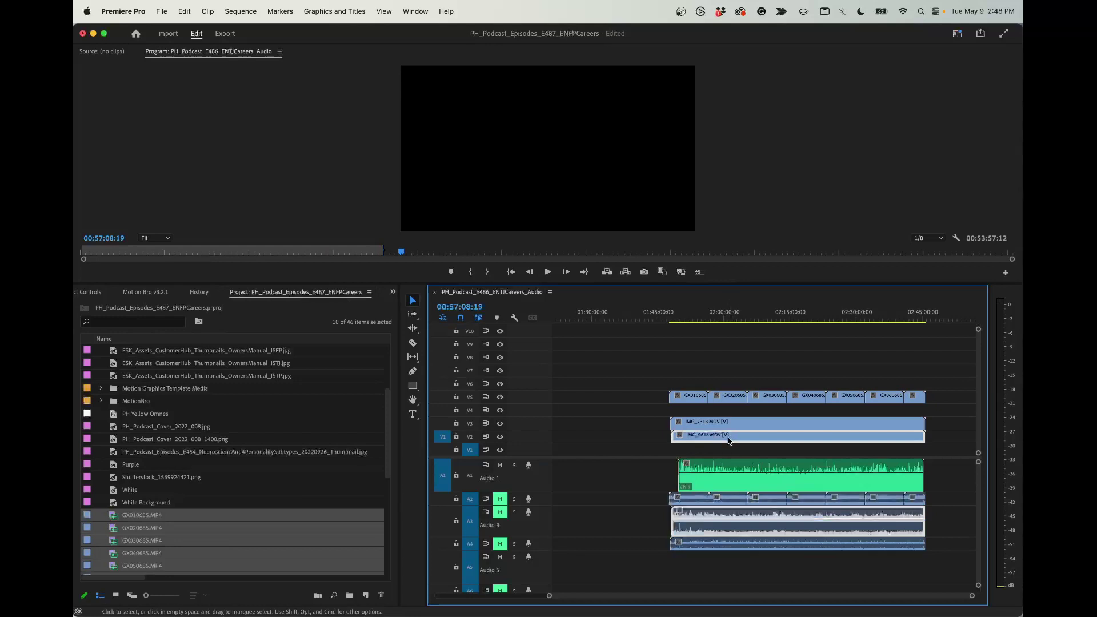
pyautogui.moveTo(729, 440); pyautogui.dragTo(733, 453)
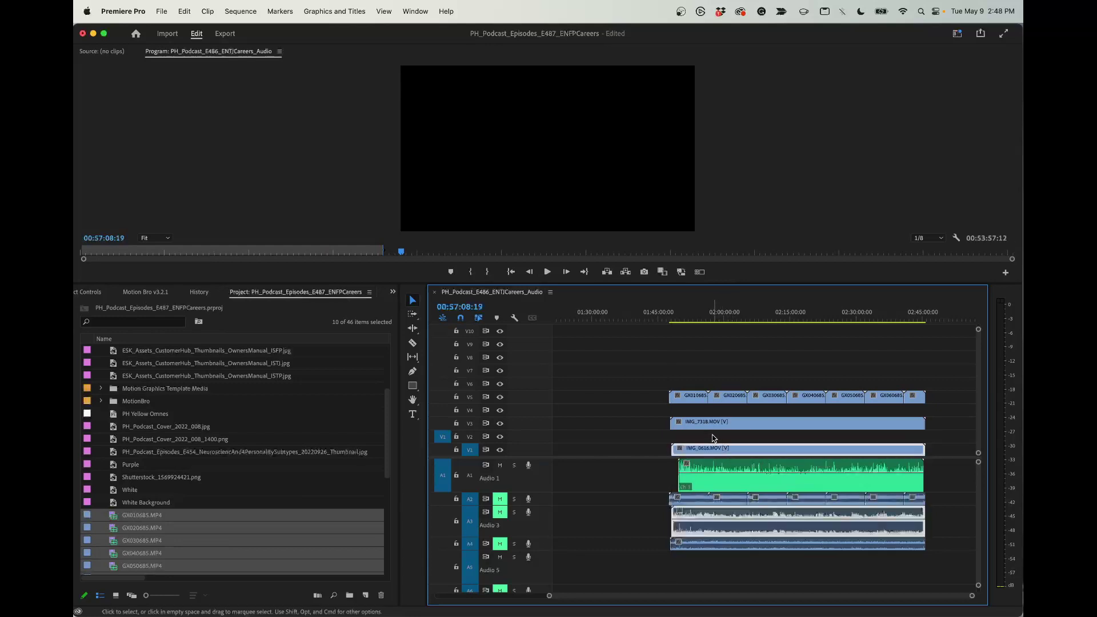
# At 01:51:32:02, hide tracks V5 and V3 and duplicate IMG_0616.MOV onto V2.
pyautogui.moveTo(678, 316); pyautogui.dragTo(687, 316)
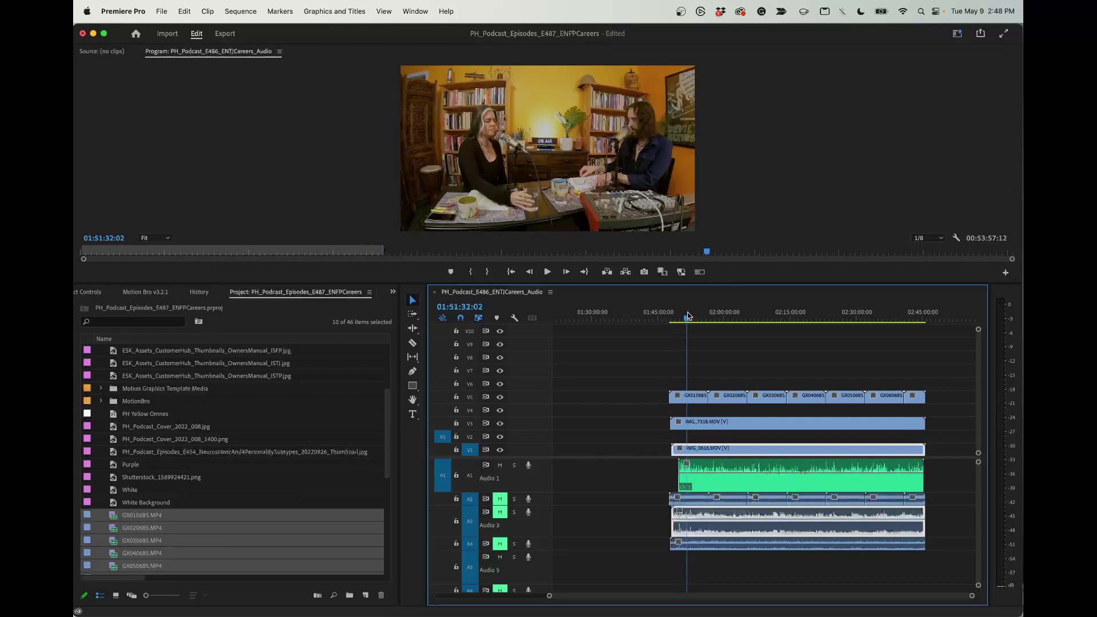
pyautogui.click(500, 397)
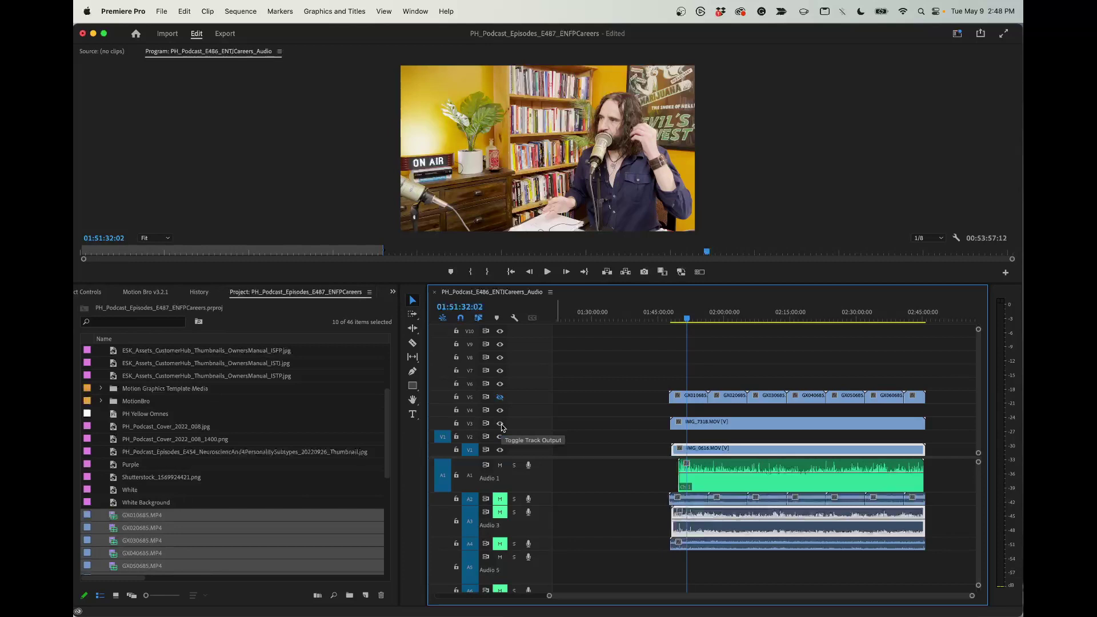
pyautogui.click(500, 424)
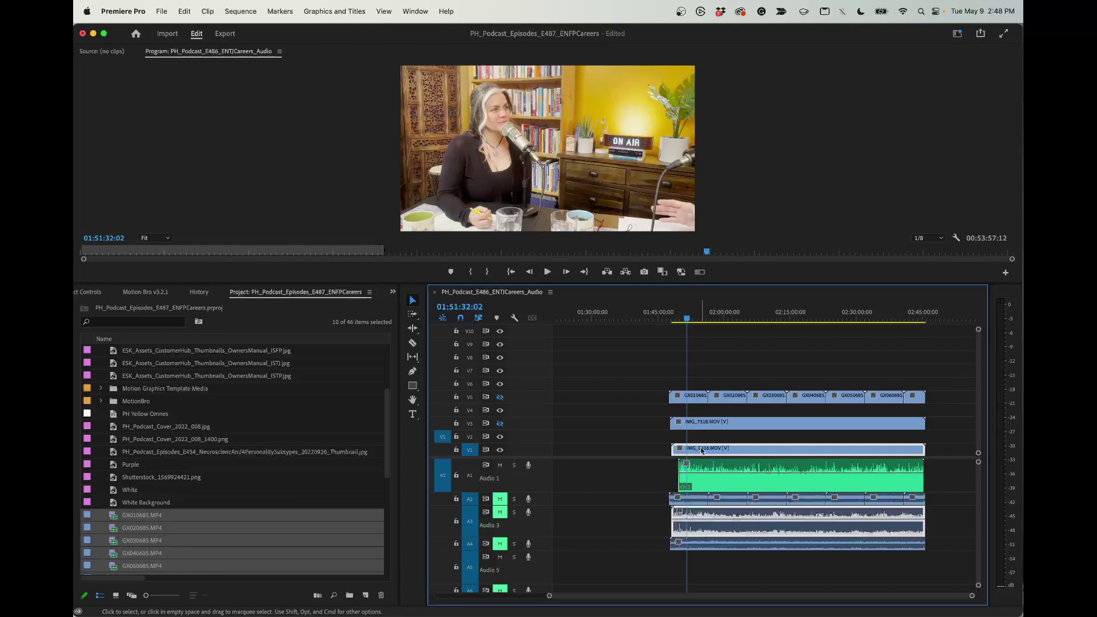
pyautogui.moveTo(702, 450); pyautogui.dragTo(700, 439)
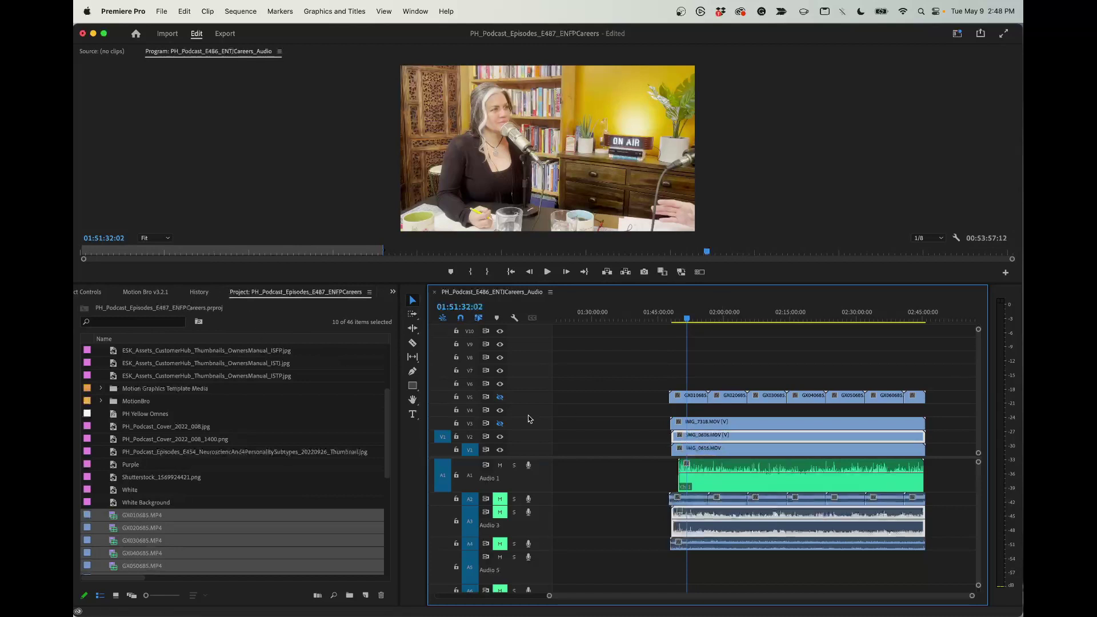
pyautogui.click(389, 292)
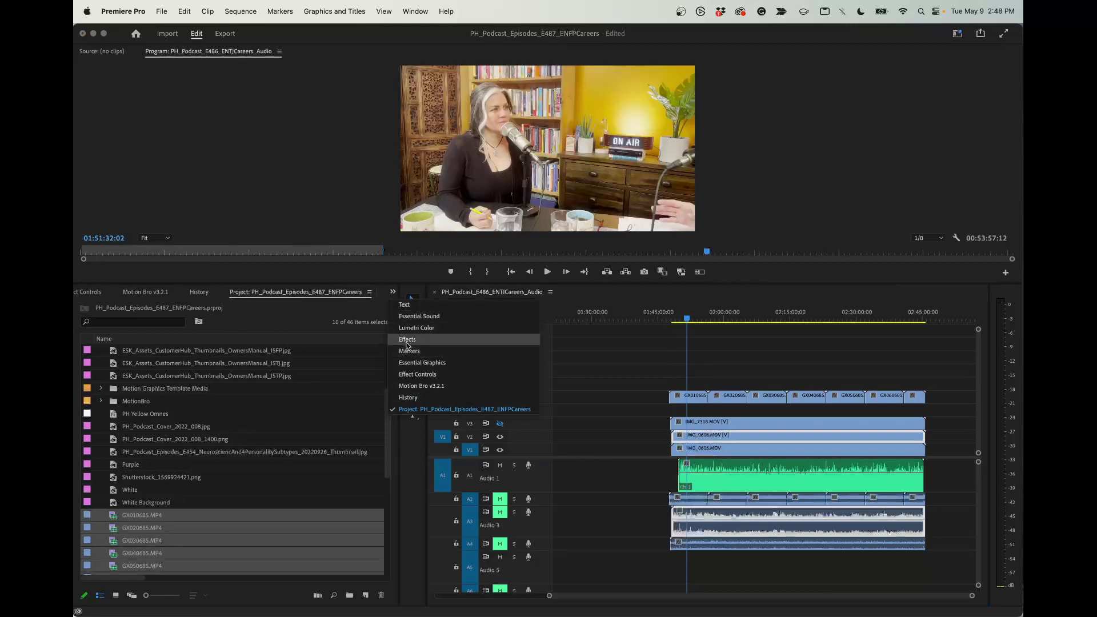
# In Effect Controls, set the V2 IMG_0616.MOV copy's Scale to 140.
pyautogui.click(407, 341)
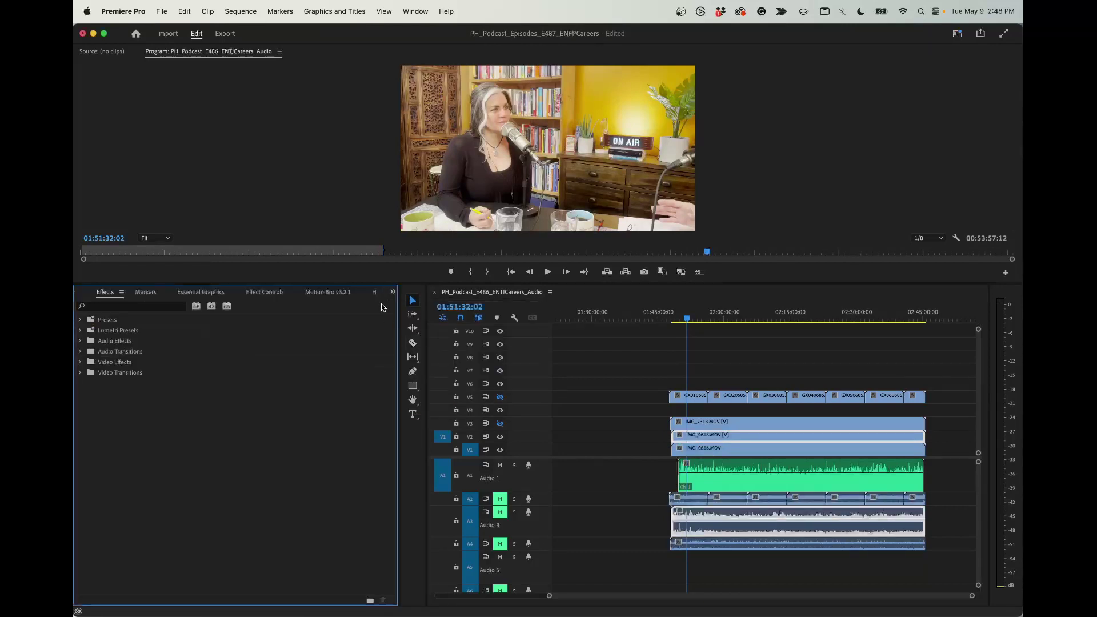
pyautogui.click(392, 293)
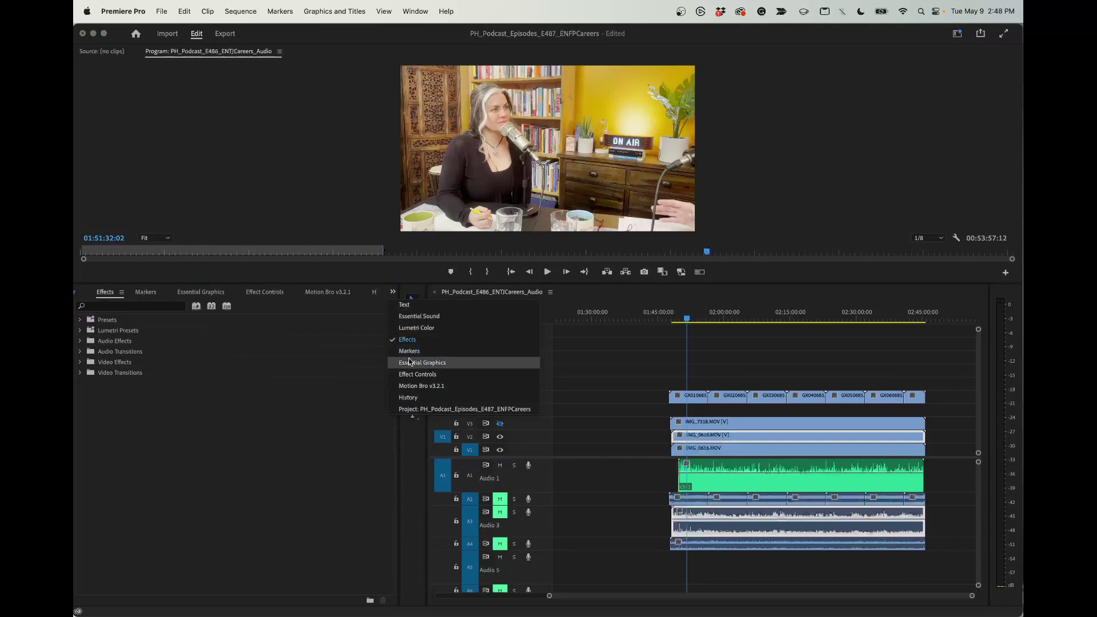
pyautogui.click(414, 375)
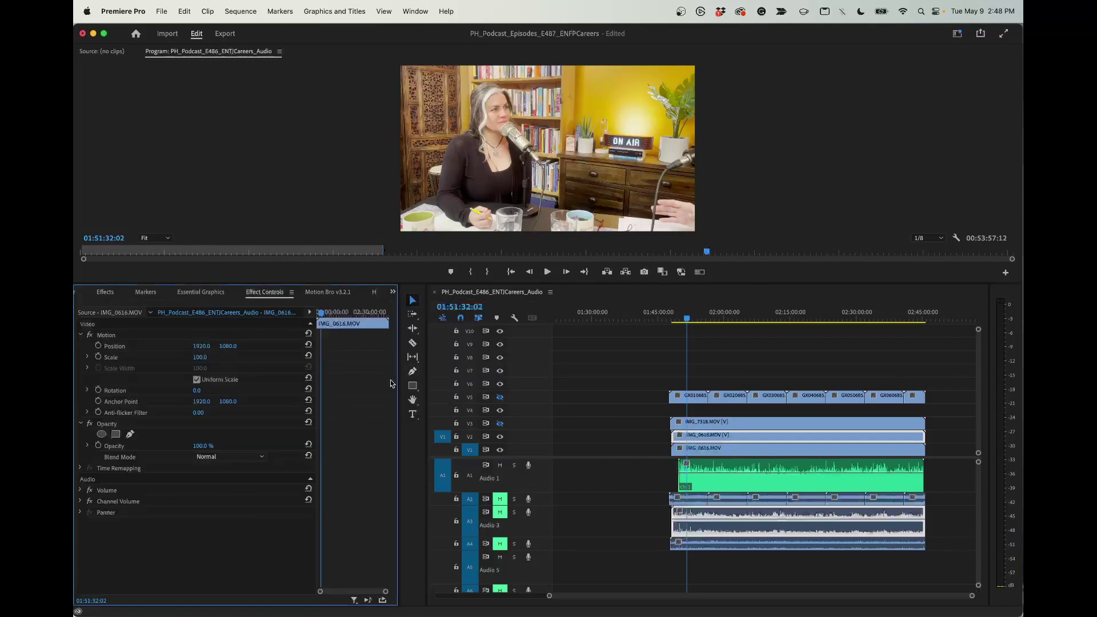
pyautogui.click(200, 358)
pyautogui.write('130')
pyautogui.press('Return')
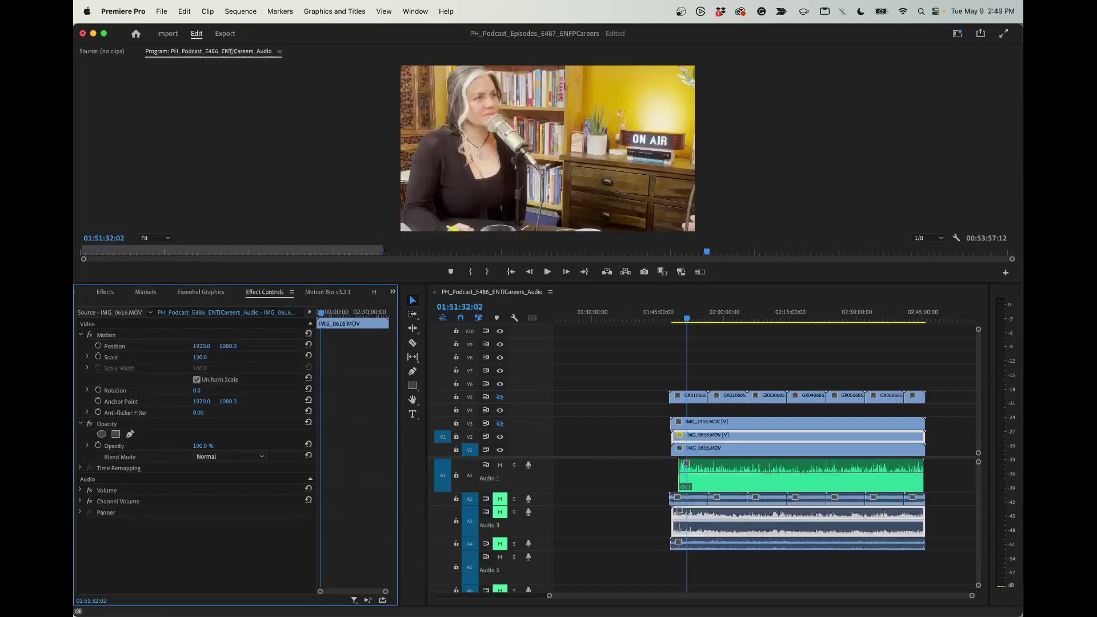
pyautogui.click(206, 355)
pyautogui.write('140')
pyautogui.press('Return')
# Reposition the zoomed IMG_0616 picture to 2061, 1346.
pyautogui.moveTo(225, 346); pyautogui.dragTo(303, 346)
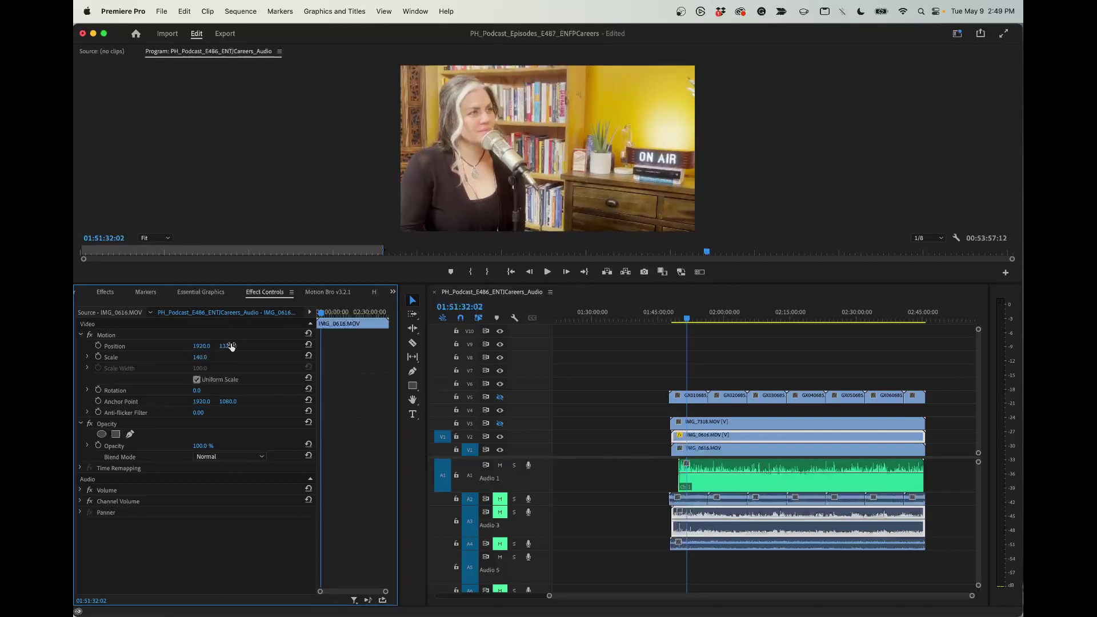
pyautogui.moveTo(201, 346); pyautogui.dragTo(224, 346)
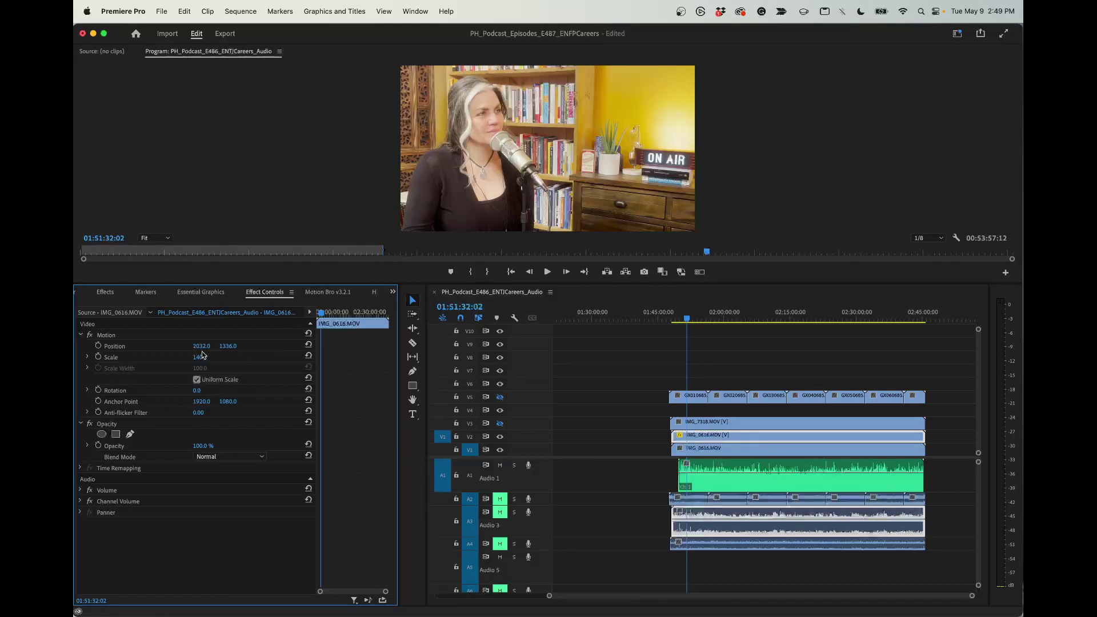
pyautogui.moveTo(201, 346); pyautogui.dragTo(219, 345)
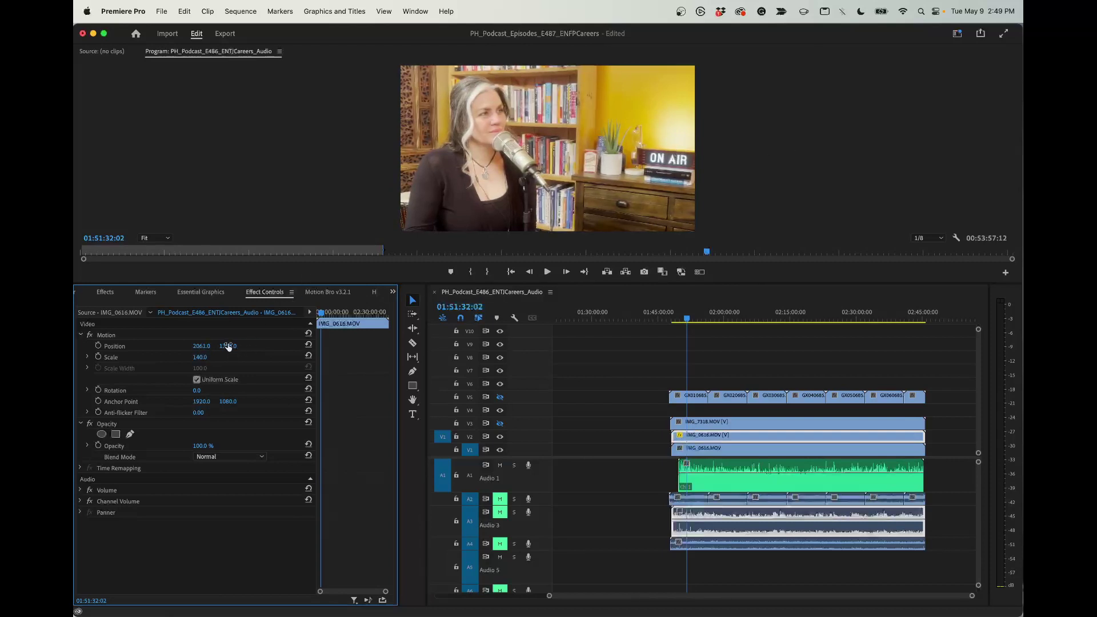
pyautogui.moveTo(228, 345); pyautogui.dragTo(234, 345)
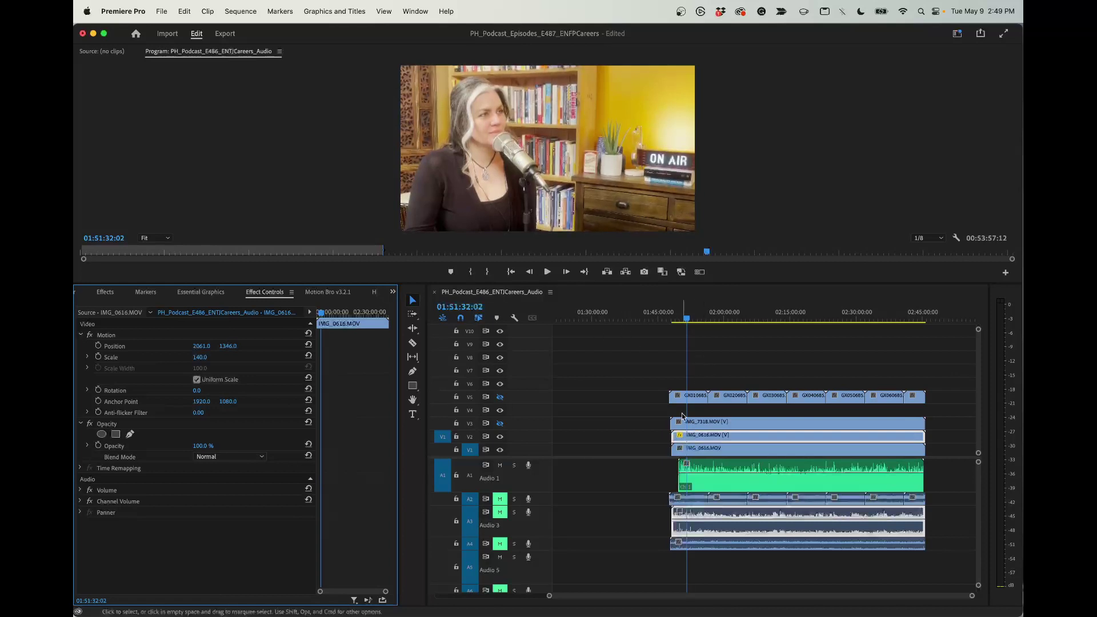
# Toggle V2 on and off to compare framings, then show V3 again.
pyautogui.click(500, 437)
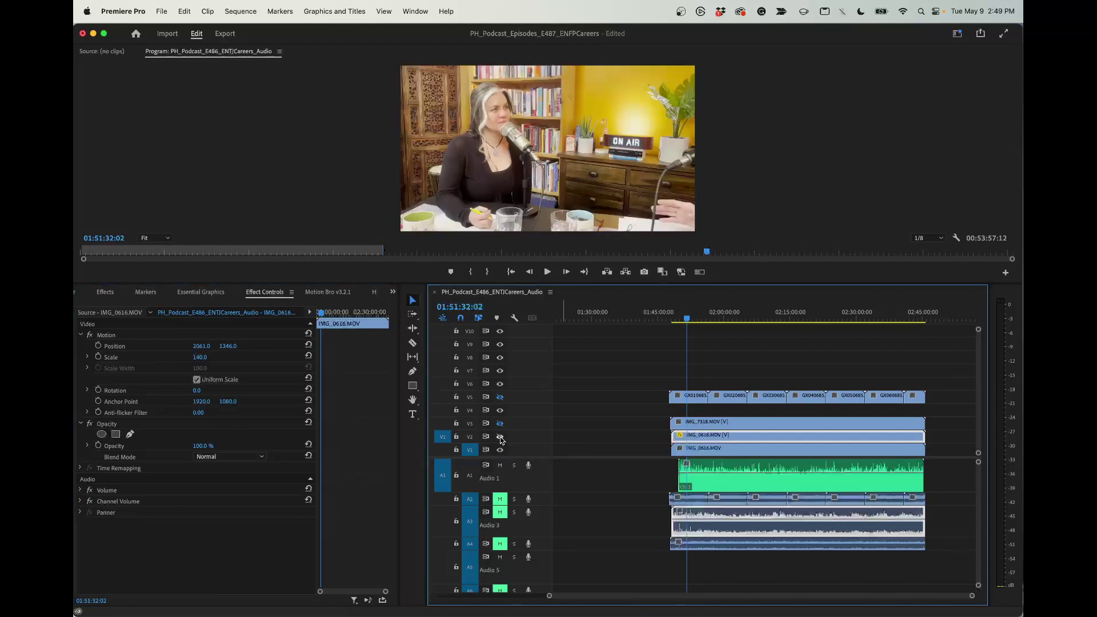
pyautogui.click(500, 437)
pyautogui.click(500, 437)
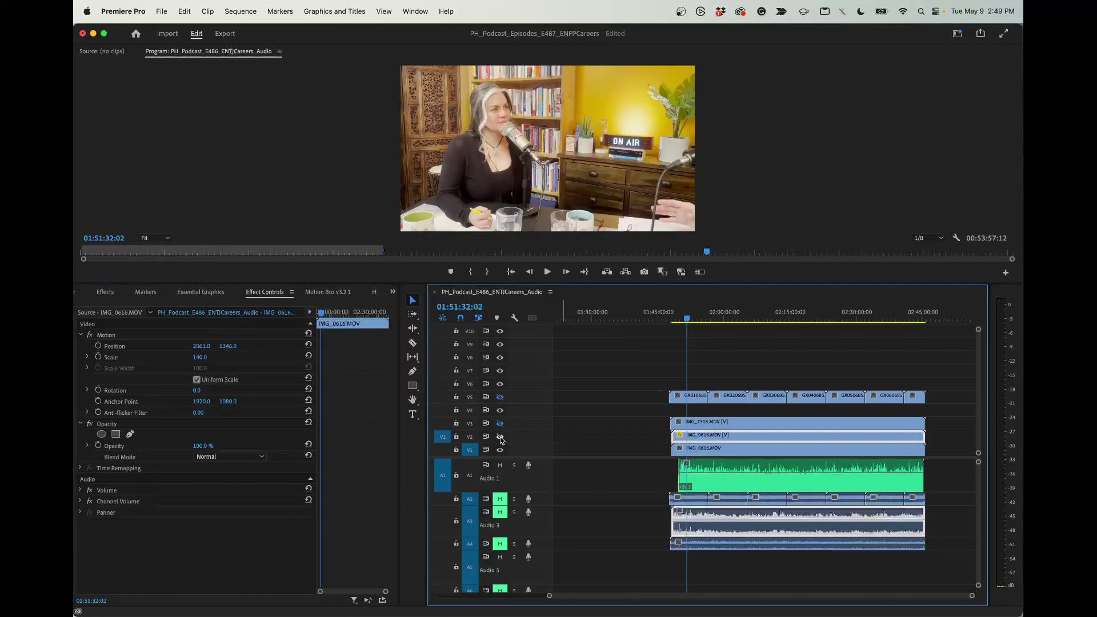
pyautogui.click(500, 437)
pyautogui.click(501, 438)
pyautogui.click(501, 437)
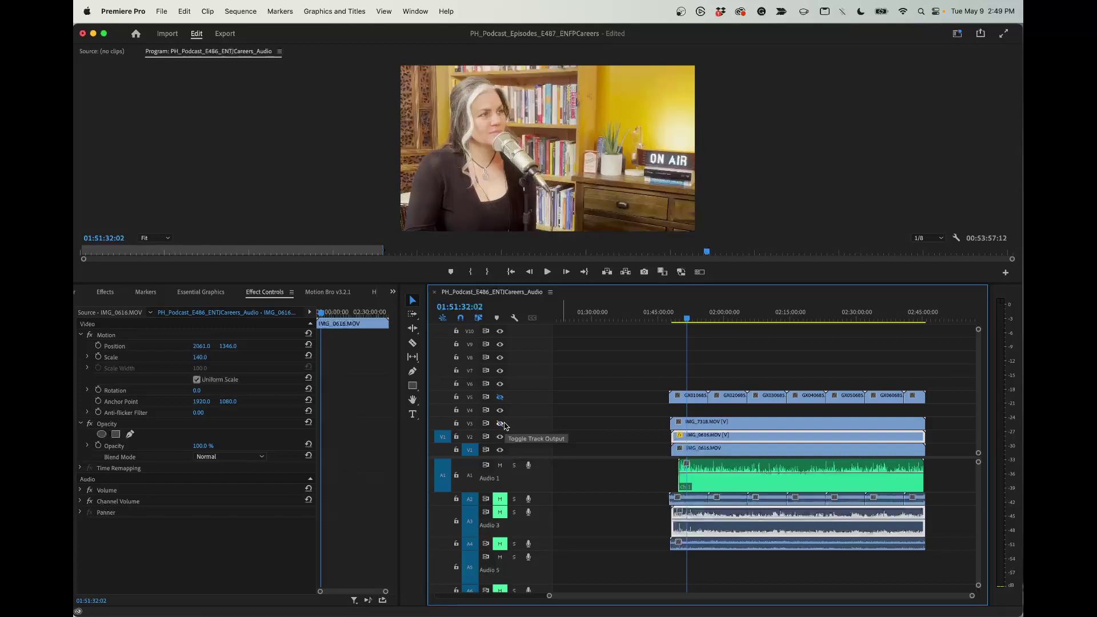
pyautogui.click(501, 424)
pyautogui.click(723, 423)
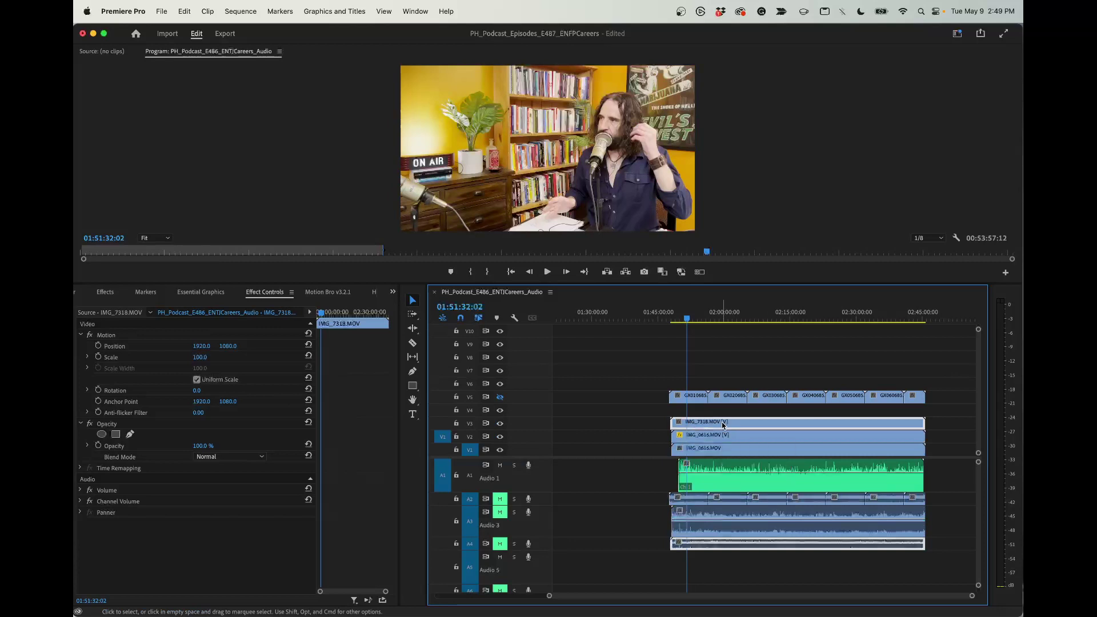
# Duplicate IMG_7318.MOV onto V4, scale it to 140 and reposition it to 1199, 1124.
pyautogui.moveTo(723, 423); pyautogui.dragTo(724, 419)
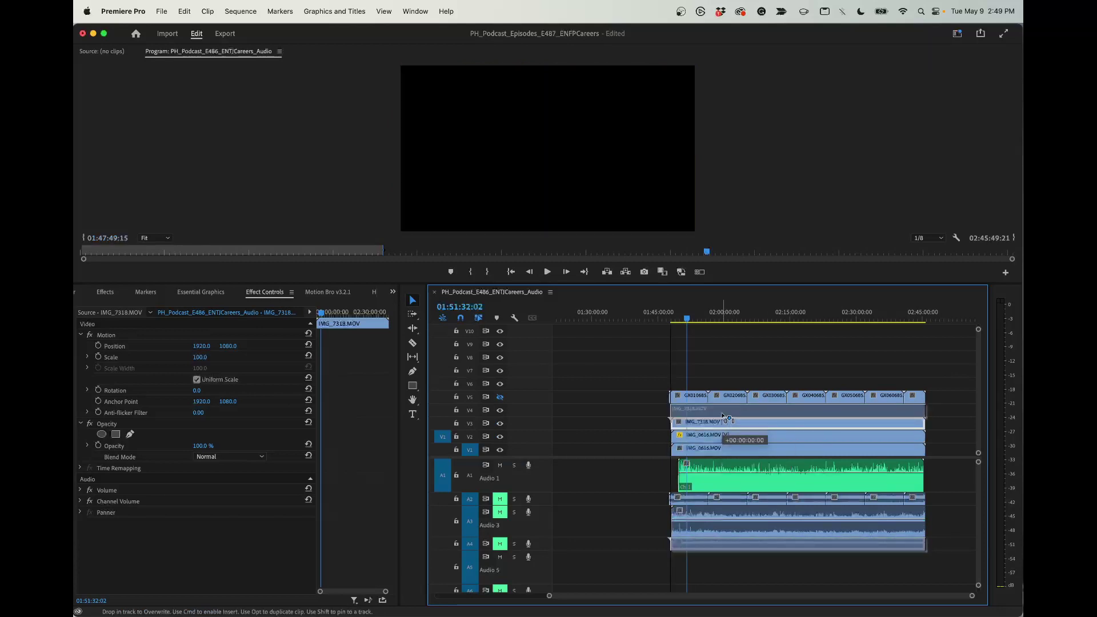
pyautogui.moveTo(724, 419); pyautogui.dragTo(723, 416)
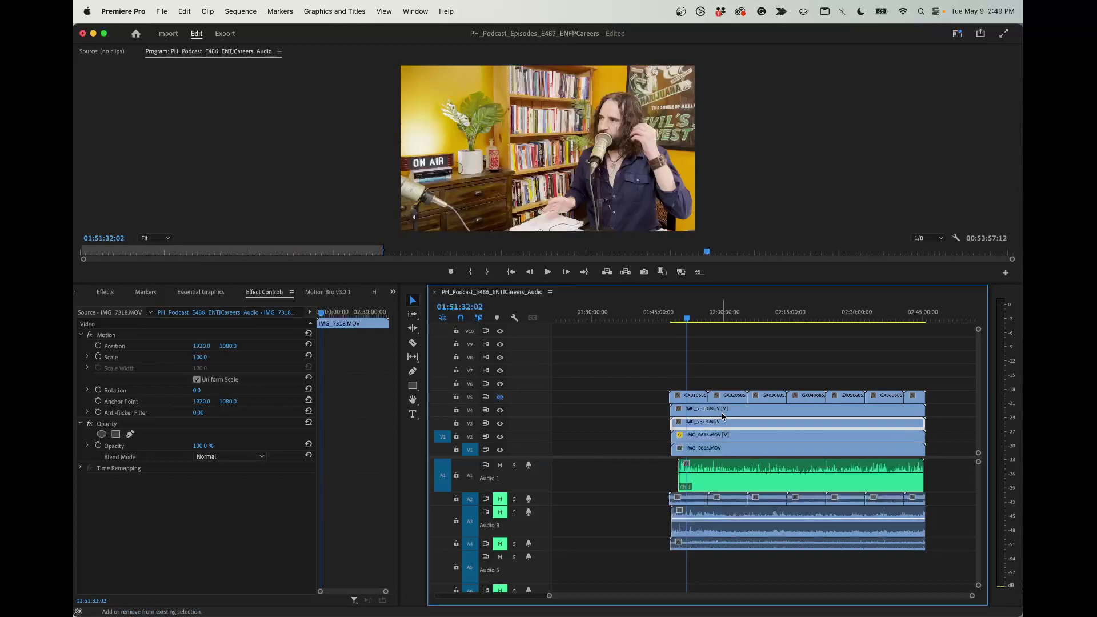
pyautogui.click(203, 357)
pyautogui.write('140')
pyautogui.press('Return')
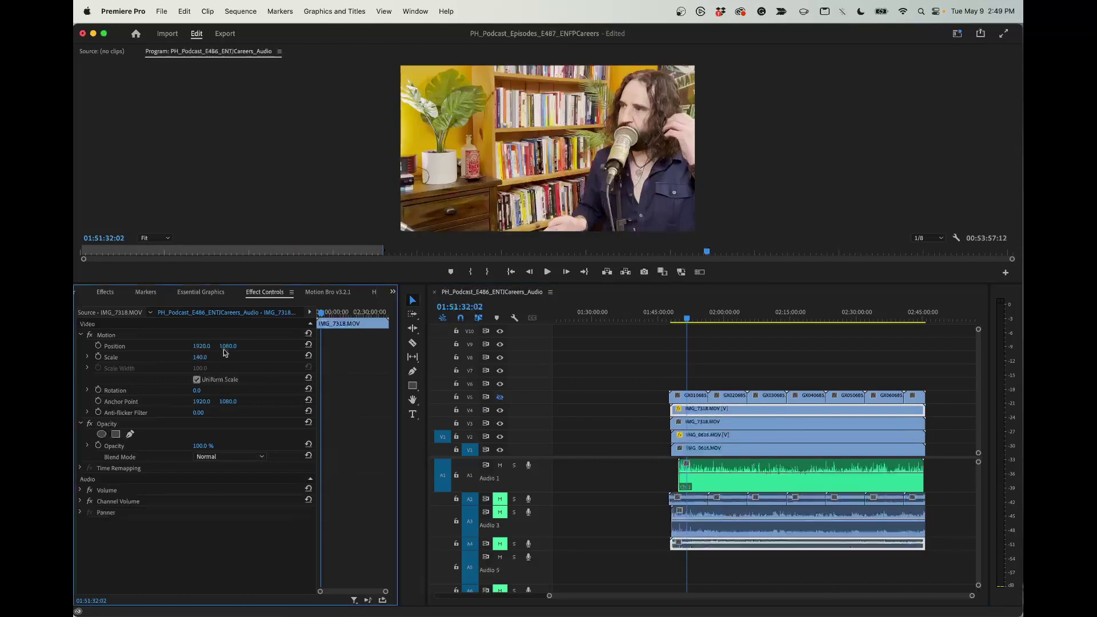
pyautogui.moveTo(201, 346); pyautogui.dragTo(150, 346)
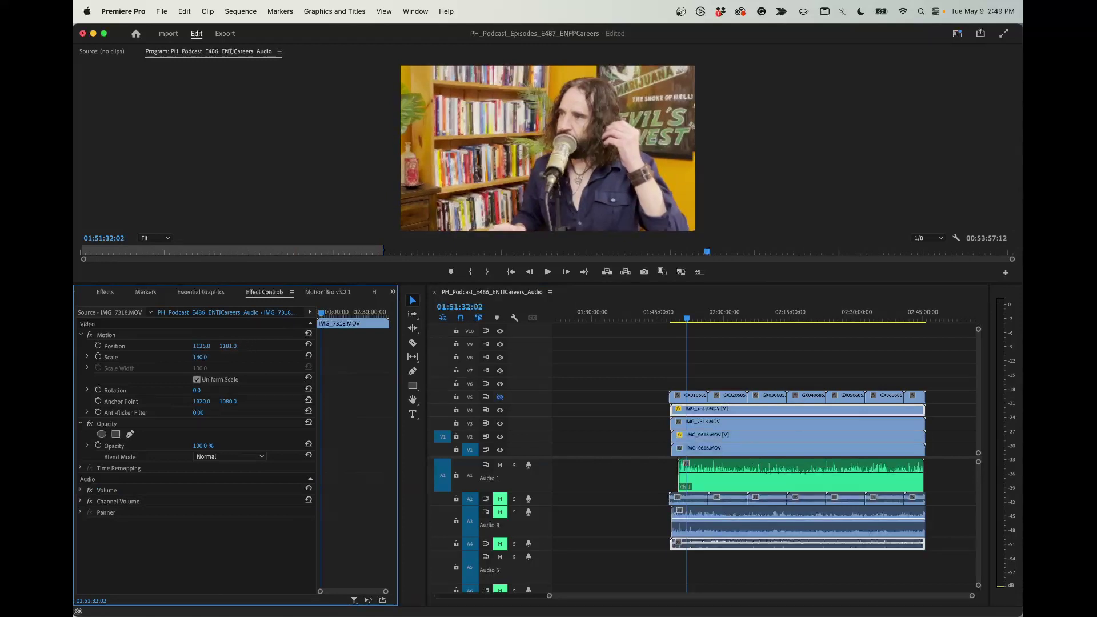
pyautogui.moveTo(228, 346); pyautogui.dragTo(200, 346)
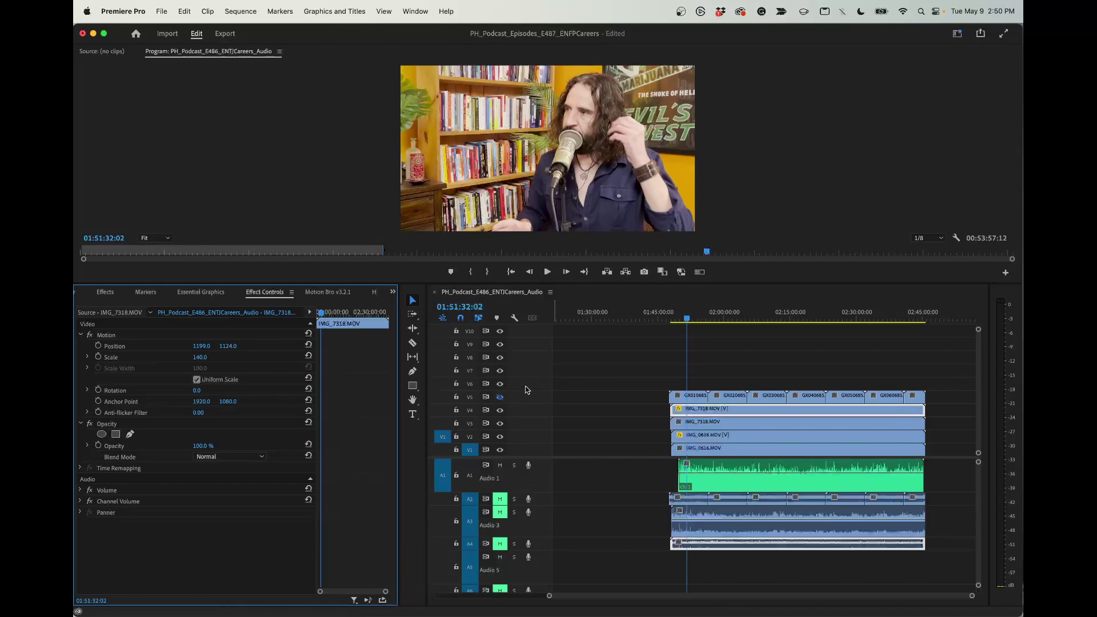
# Show V5 again and try GX010685 scales of 120, 130 and 140, settling on 138.
pyautogui.click(500, 397)
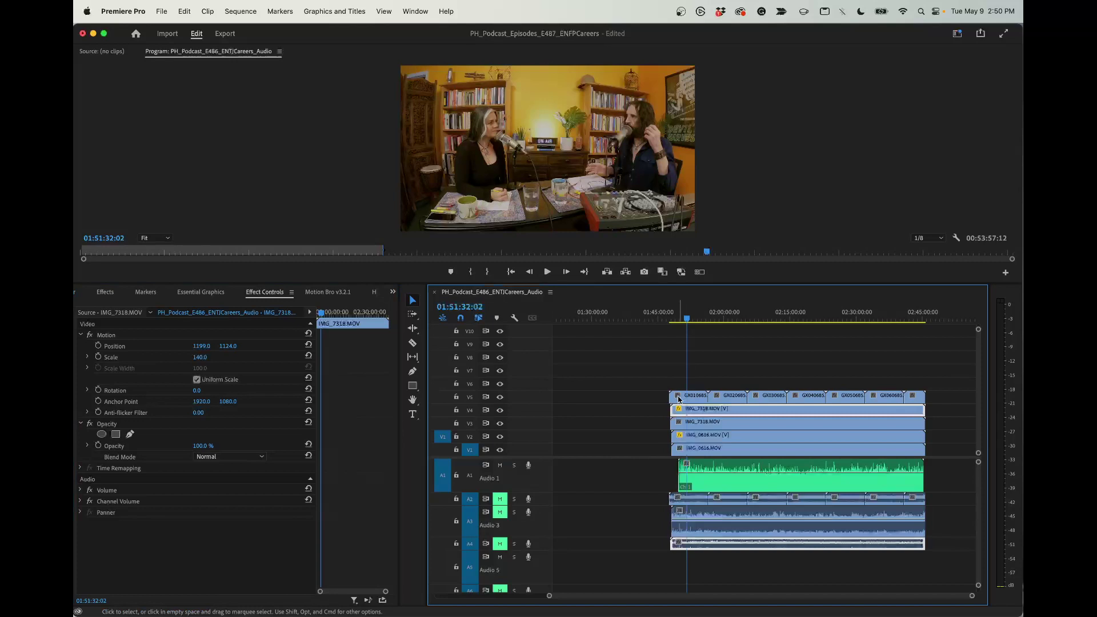
pyautogui.click(686, 396)
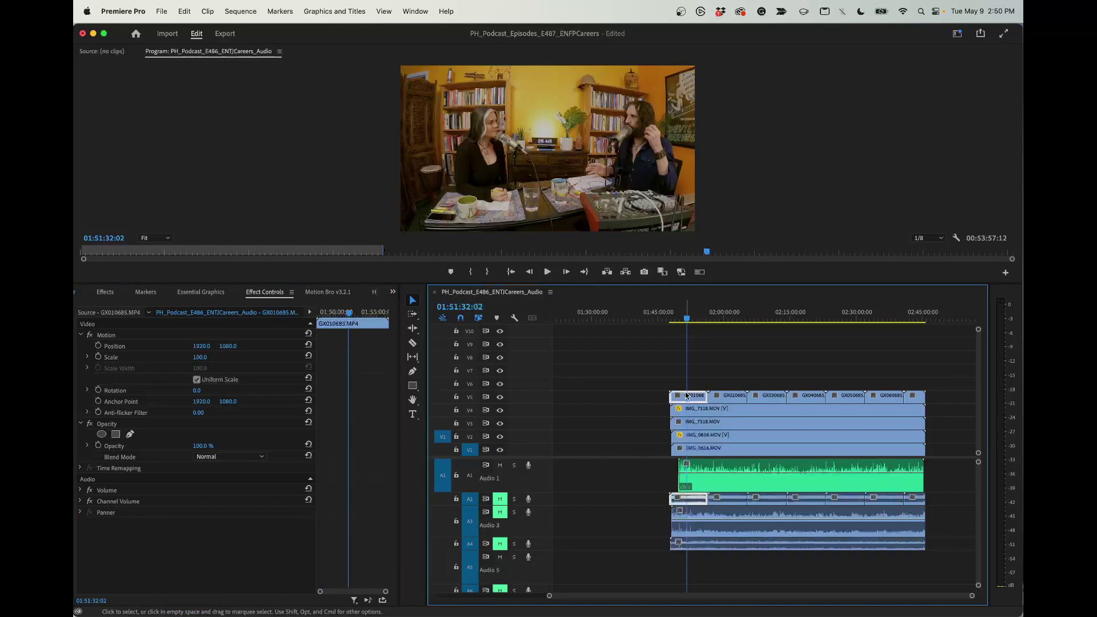
pyautogui.click(201, 357)
pyautogui.write('120')
pyautogui.press('Return')
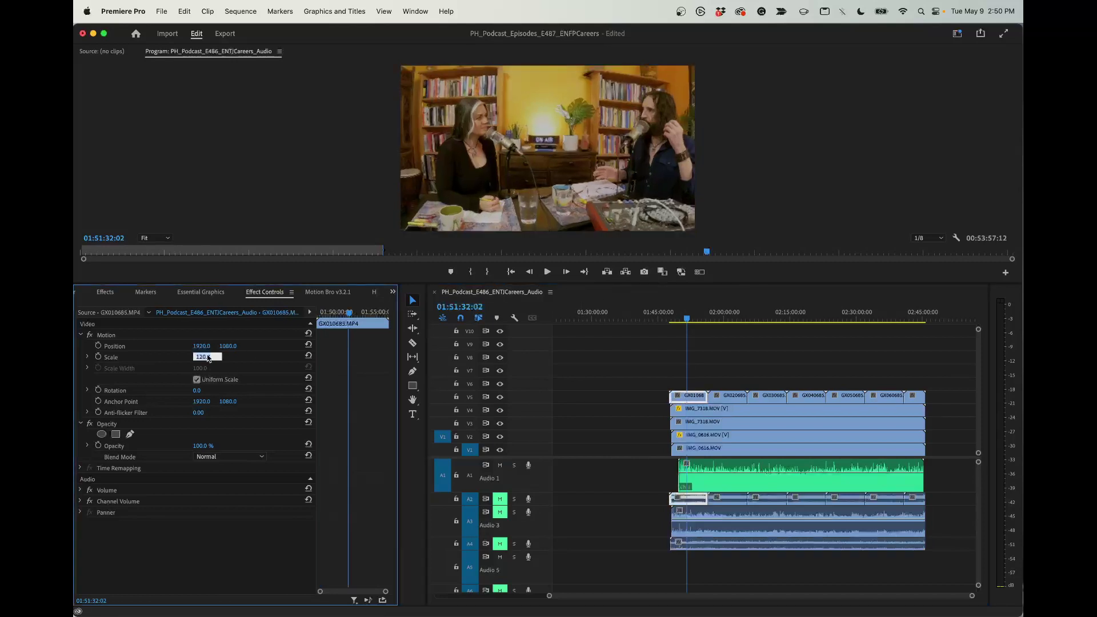
pyautogui.write('130')
pyautogui.press('Return')
pyautogui.write('140')
pyautogui.press('Return')
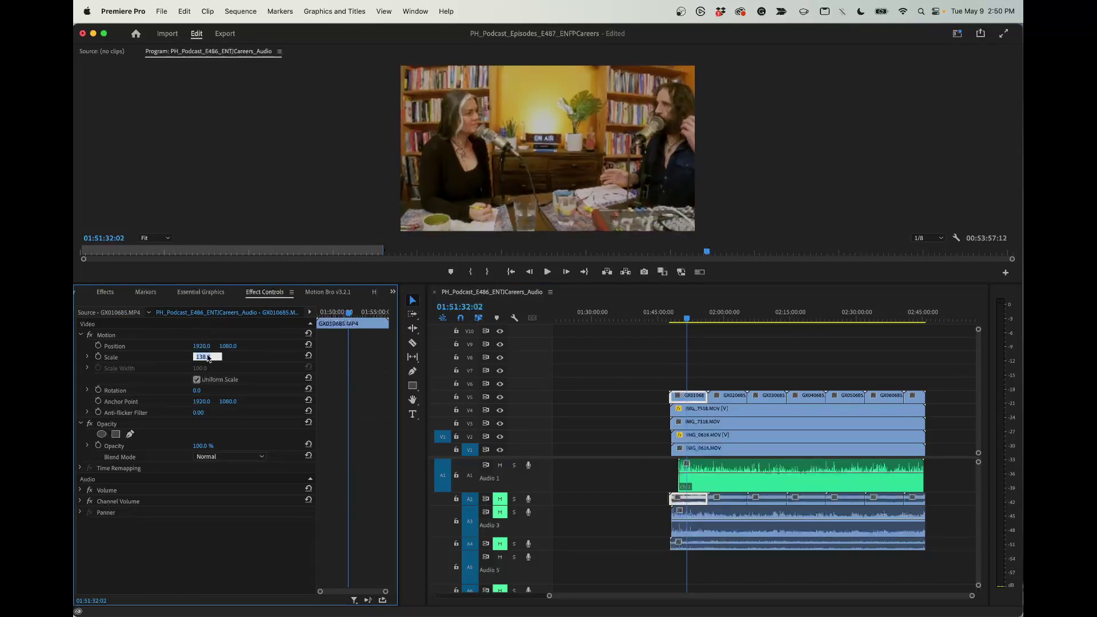
pyautogui.write('138')
pyautogui.press('Return')
# Slide the wide shot left, reduce its scale to 127, and compare it with the close-up.
pyautogui.moveTo(201, 346); pyautogui.dragTo(119, 345)
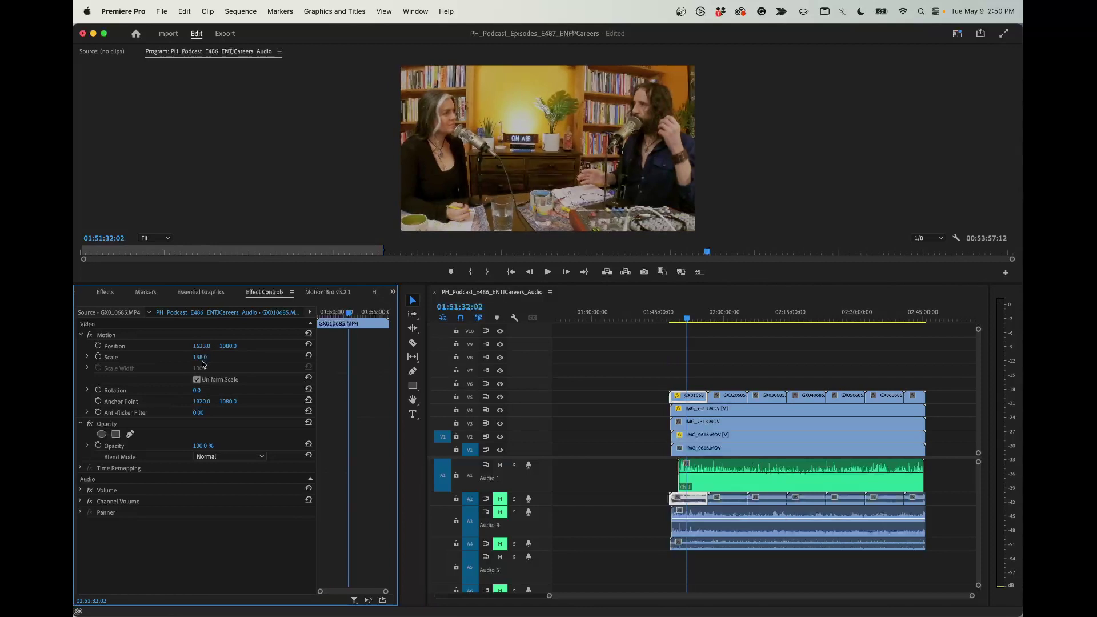
pyautogui.click(205, 356)
pyautogui.press('Down')
pyautogui.press('Down')
pyautogui.press('Down')
pyautogui.press('Down')
pyautogui.press('Down')
pyautogui.press('Down')
pyautogui.press('Down')
pyautogui.press('Down')
pyautogui.press('Down')
pyautogui.press('Down')
pyautogui.press('Down')
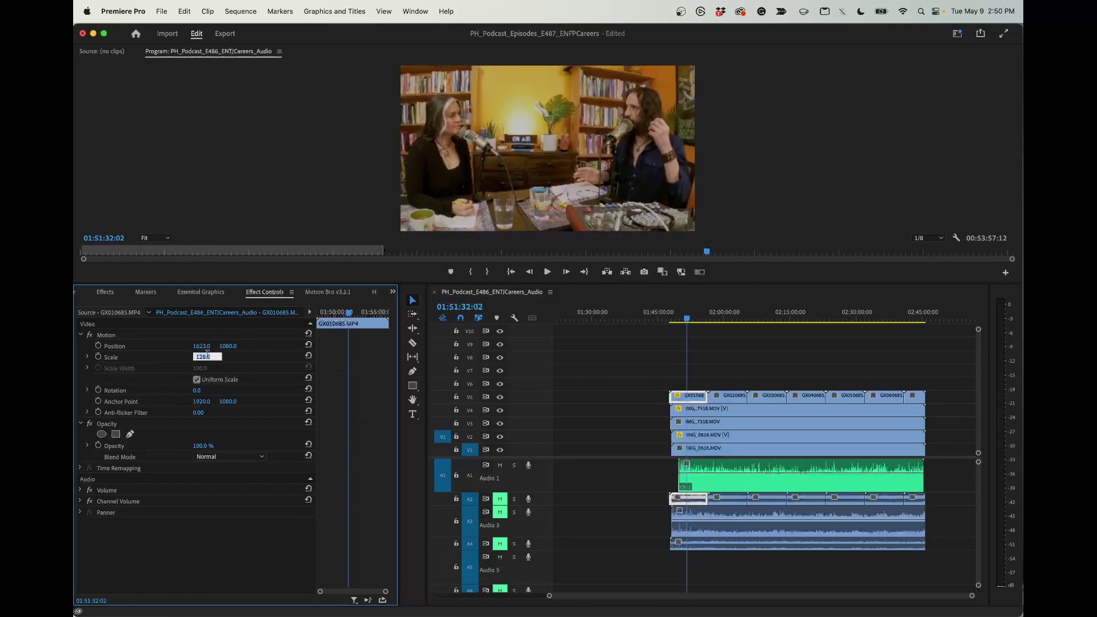
pyautogui.press('Return')
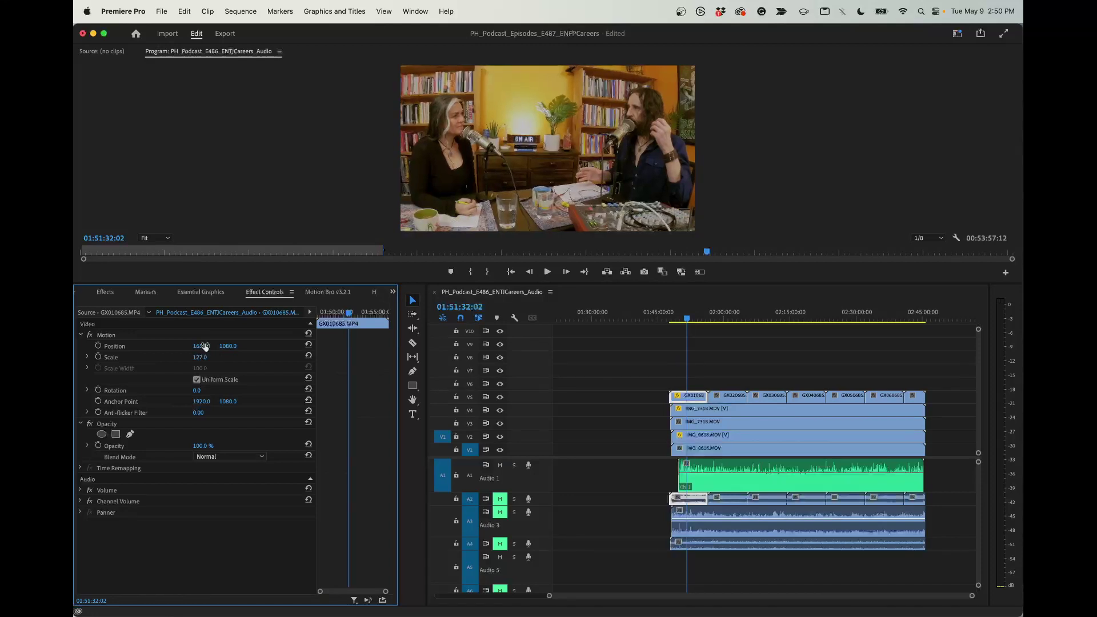
pyautogui.click(500, 397)
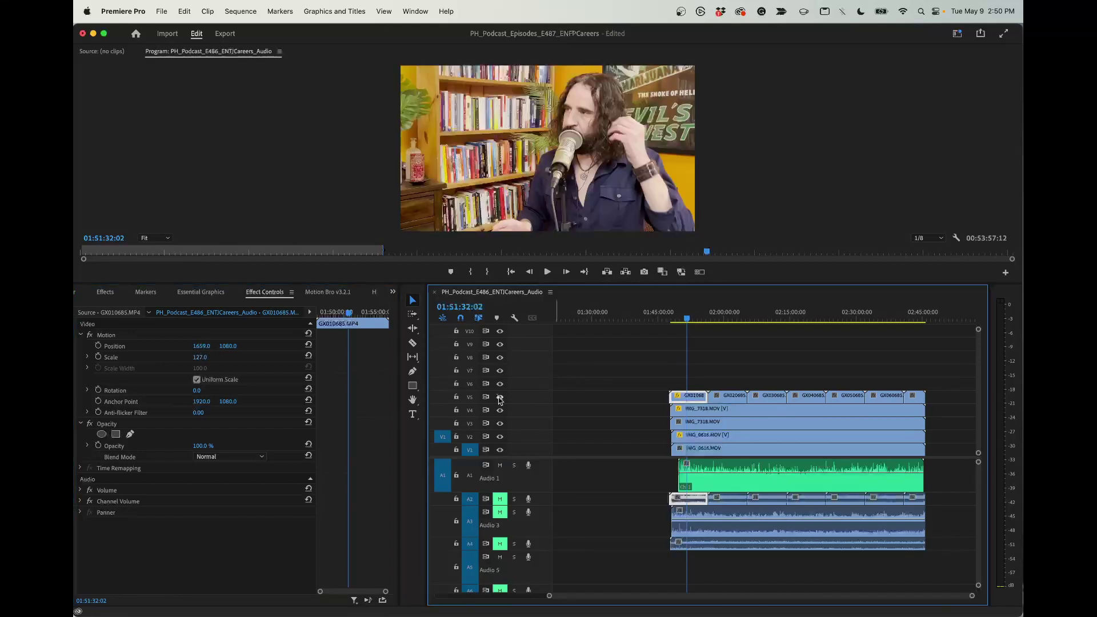
pyautogui.click(500, 397)
pyautogui.moveTo(224, 347); pyautogui.dragTo(173, 346)
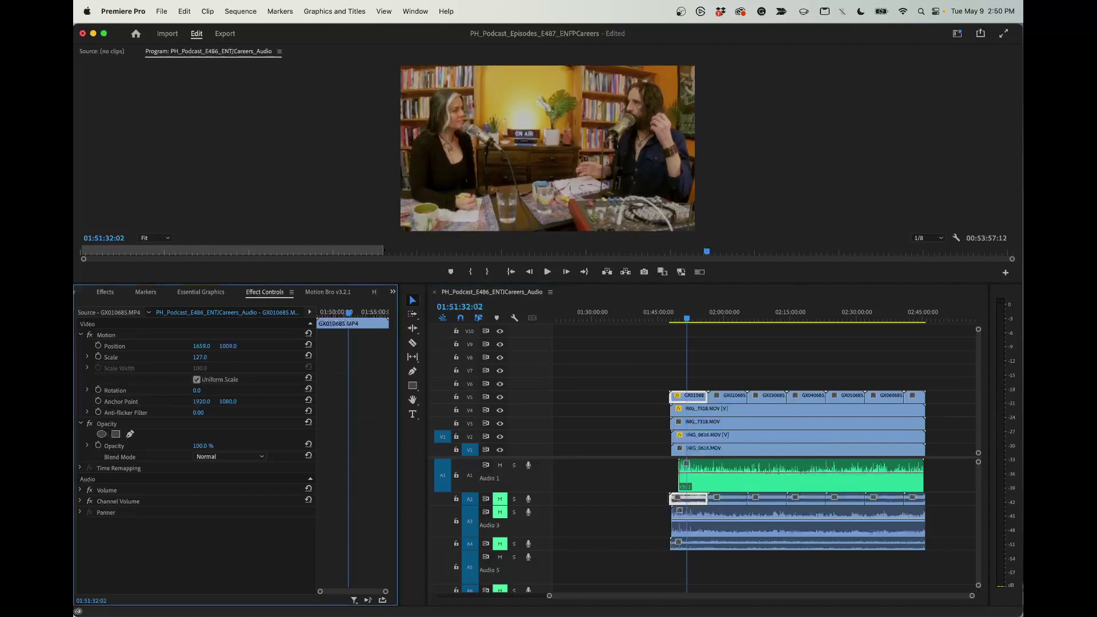
pyautogui.moveTo(201, 357); pyautogui.dragTo(207, 358)
# Fine-tune the wide shot to 121% scale and nudge it left to 1649, 1007.
pyautogui.click(209, 358)
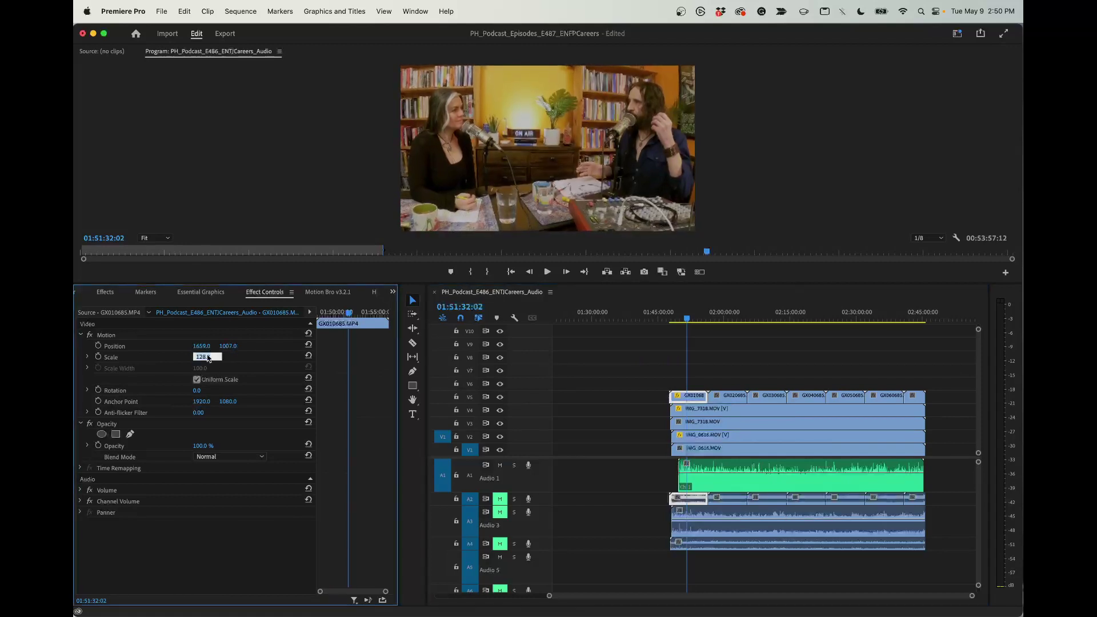
pyautogui.press('Down')
pyautogui.press('Down')
pyautogui.press('Down')
pyautogui.press('Down')
pyautogui.press('Down')
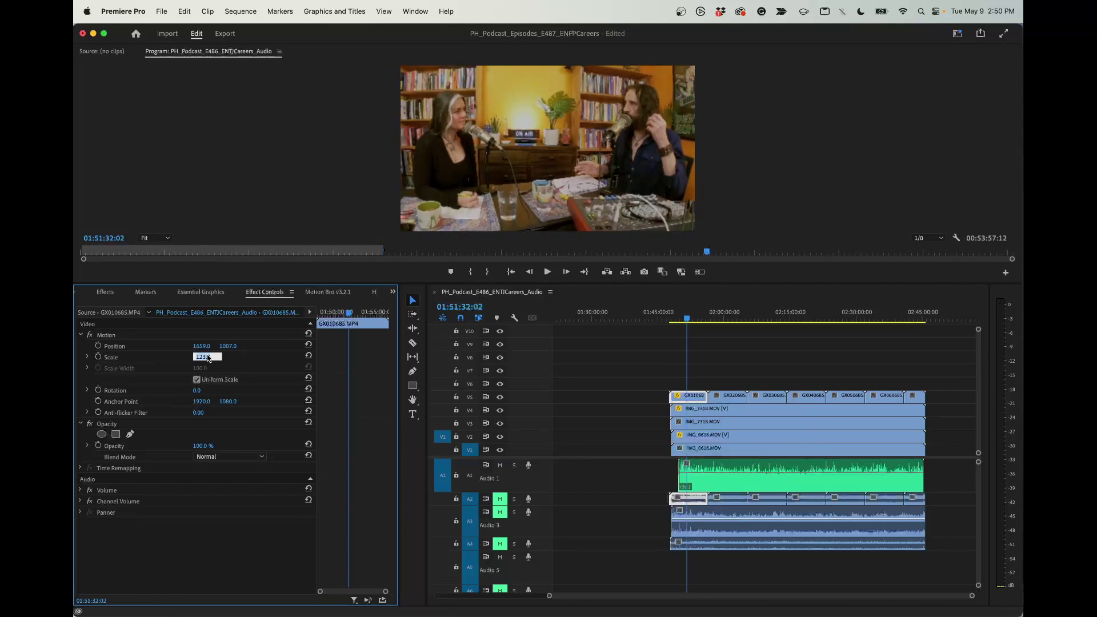
pyautogui.press('Down')
pyautogui.press('Down')
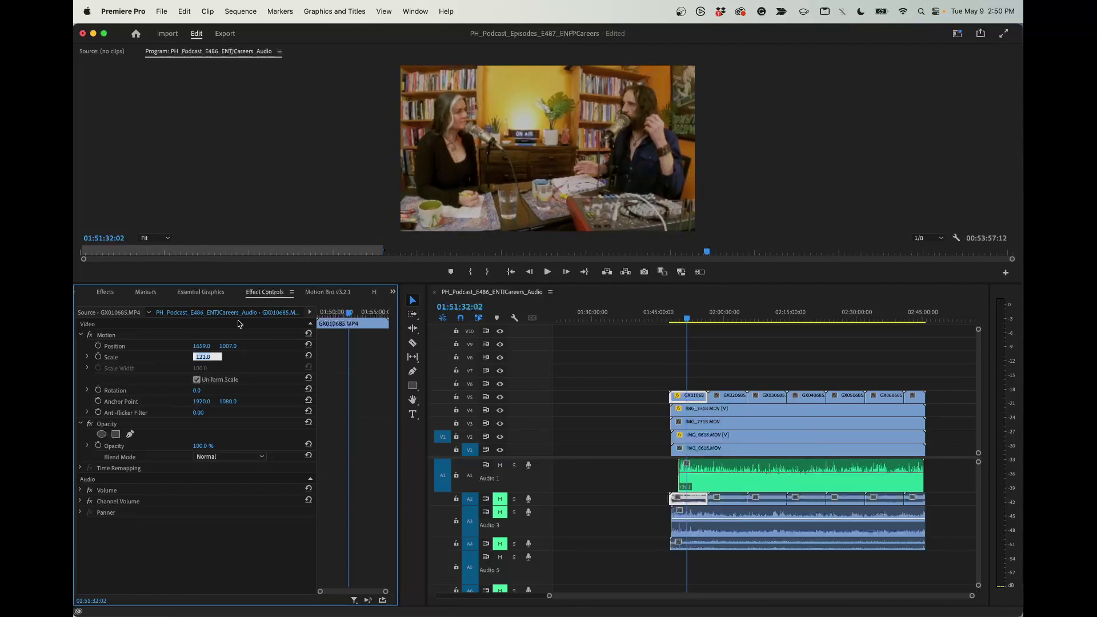
pyautogui.moveTo(201, 345); pyautogui.dragTo(197, 345)
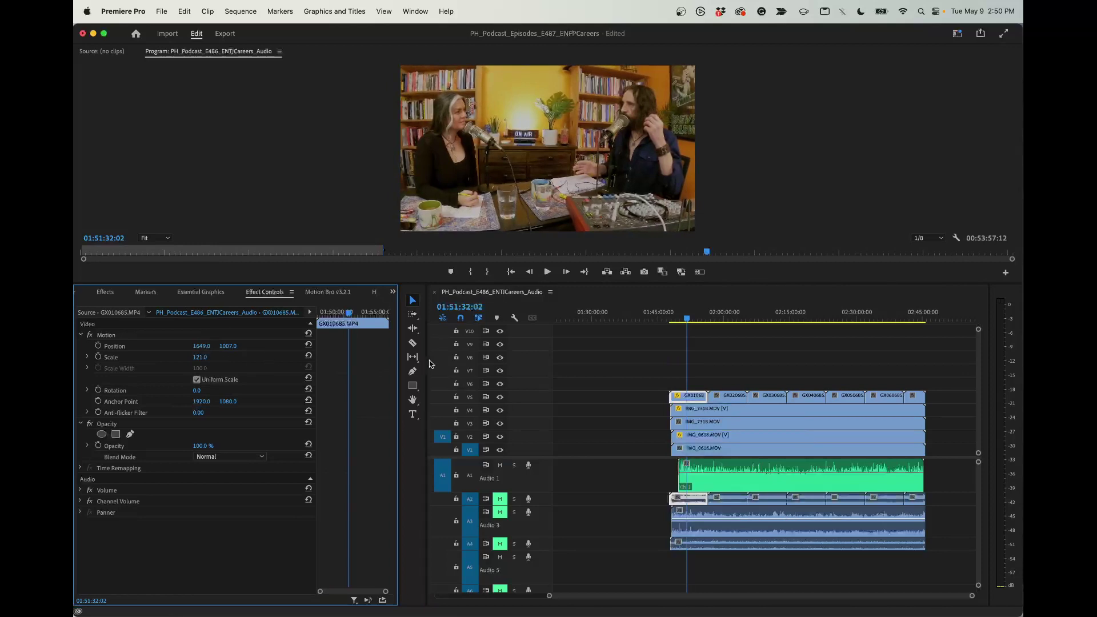
pyautogui.click(640, 377)
pyautogui.click(698, 394)
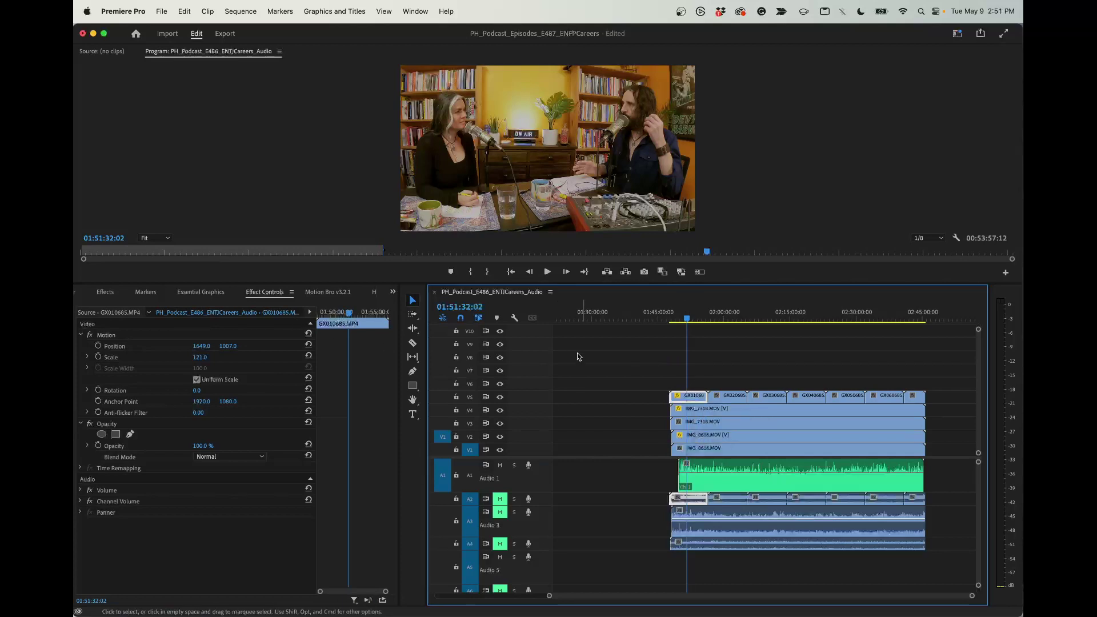
pyautogui.click(105, 337)
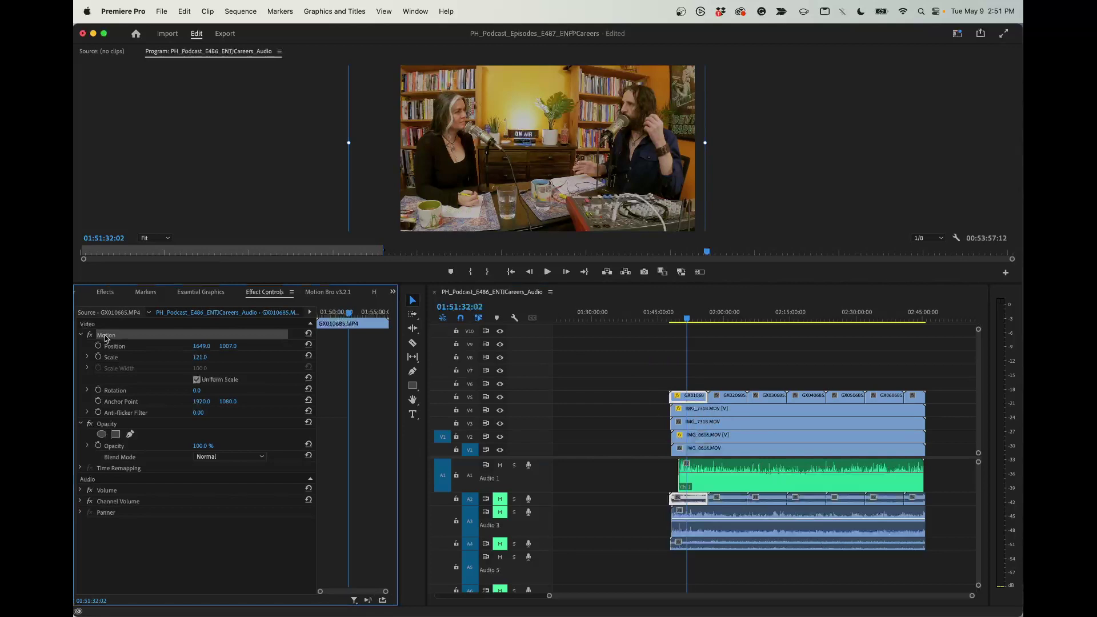
pyautogui.moveTo(725, 372); pyautogui.dragTo(927, 399)
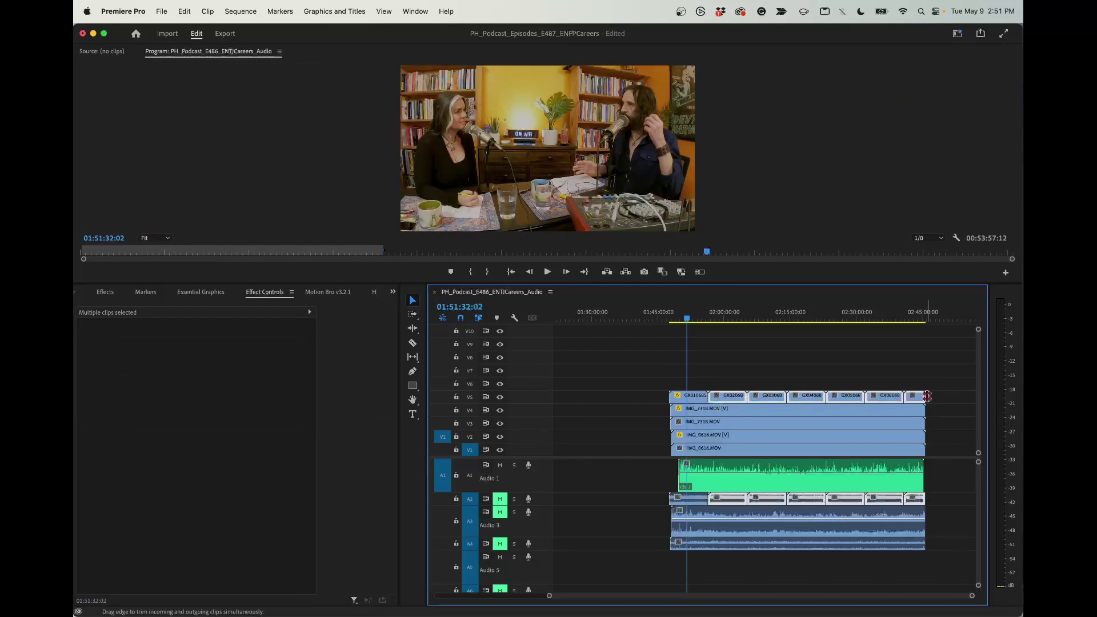
pyautogui.click(713, 316)
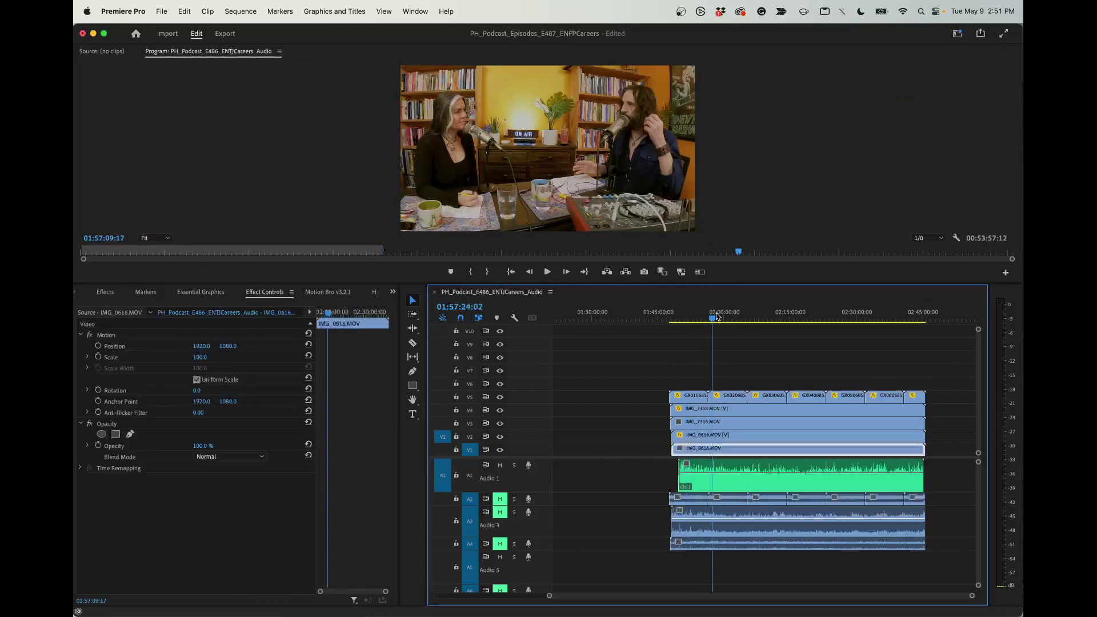
pyautogui.moveTo(715, 316); pyautogui.dragTo(871, 317)
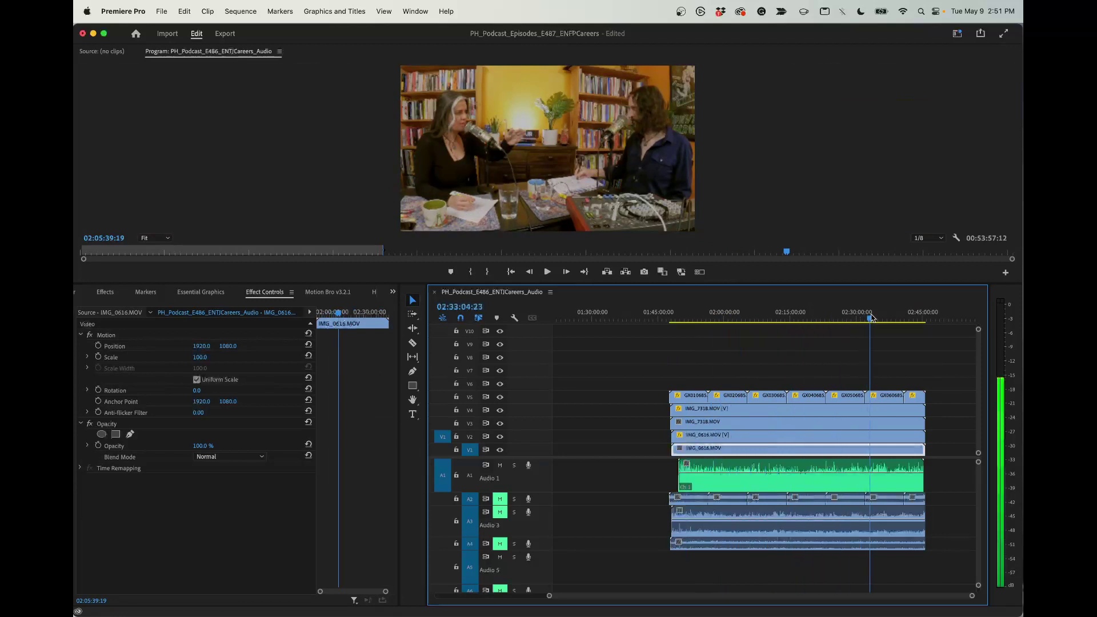
pyautogui.click(690, 316)
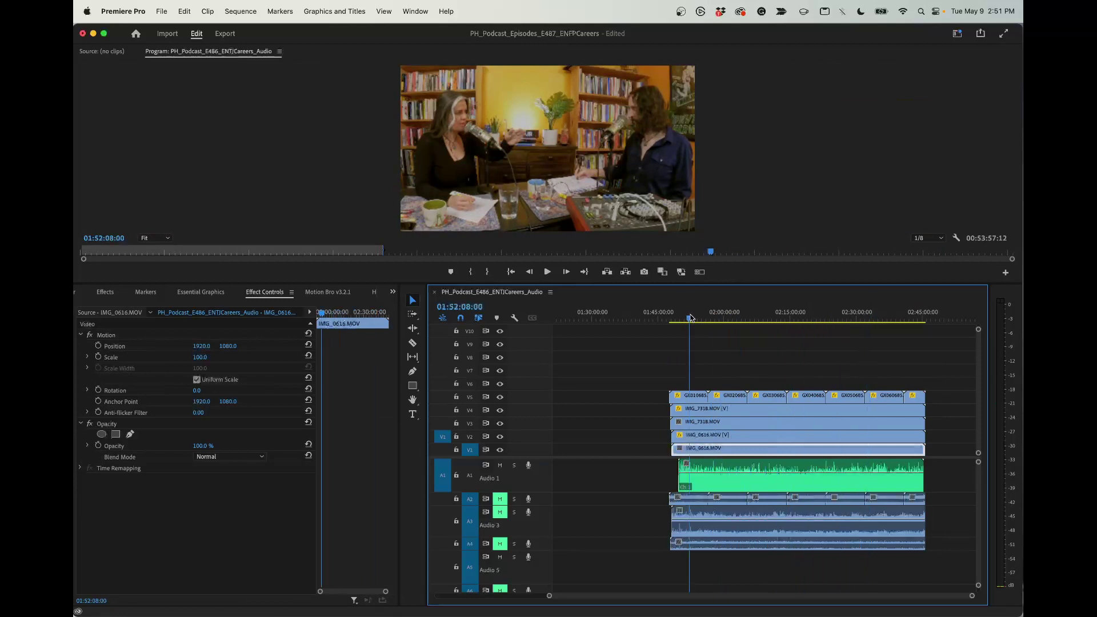
pyautogui.click(706, 368)
pyautogui.click(692, 397)
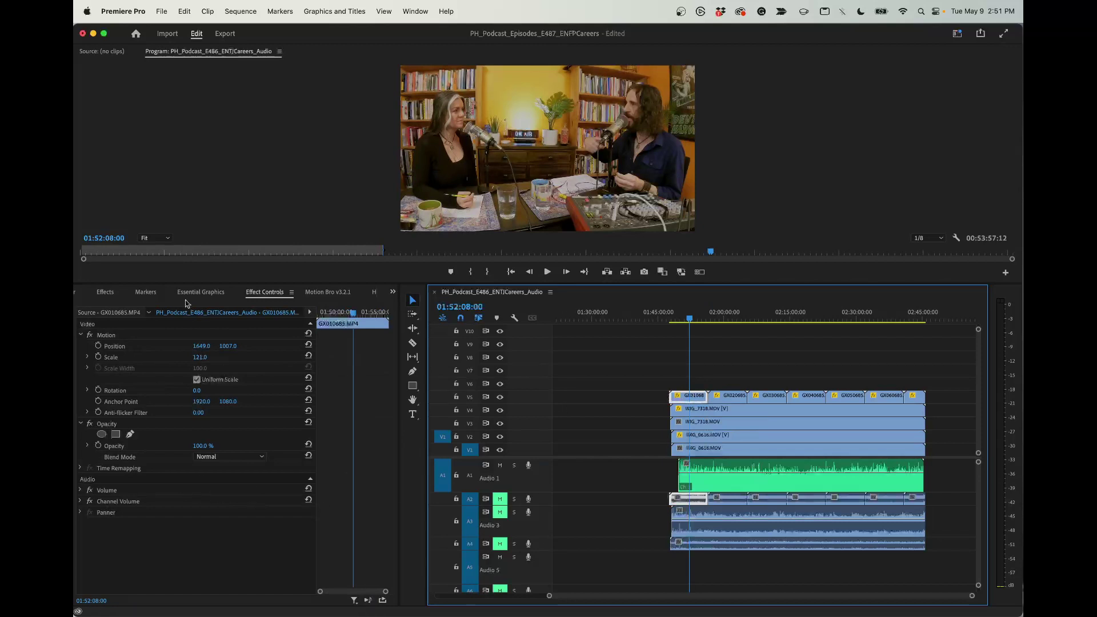
# Auto-correct GX010685 in Lumetri Color and raise its exposure slightly.
pyautogui.click(393, 292)
pyautogui.click(406, 329)
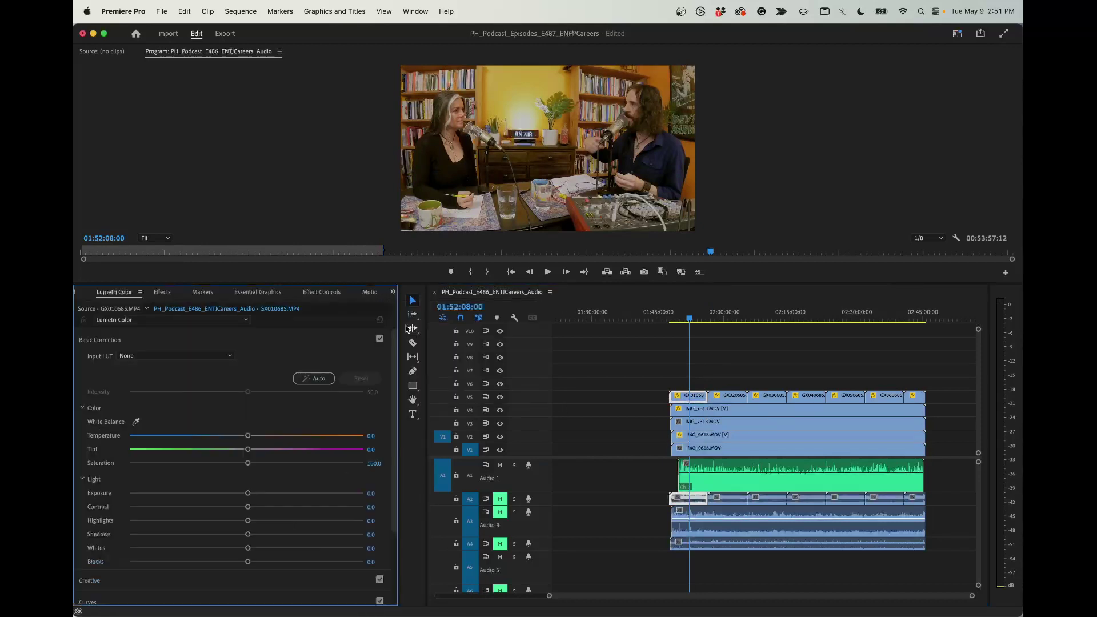
pyautogui.click(311, 378)
pyautogui.click(312, 381)
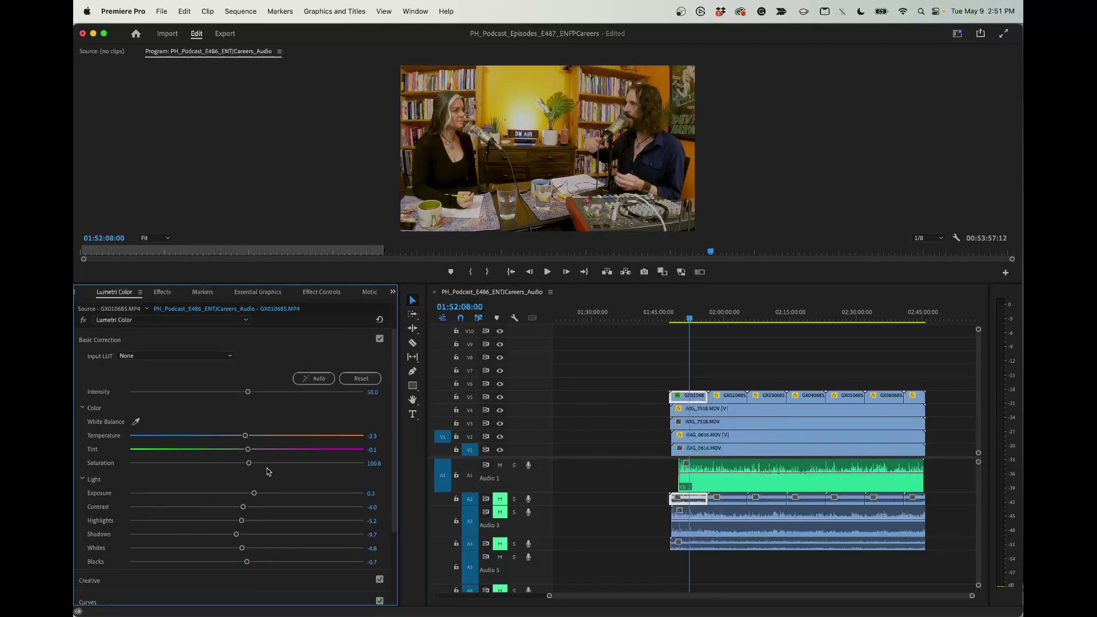
pyautogui.moveTo(255, 494); pyautogui.dragTo(270, 495)
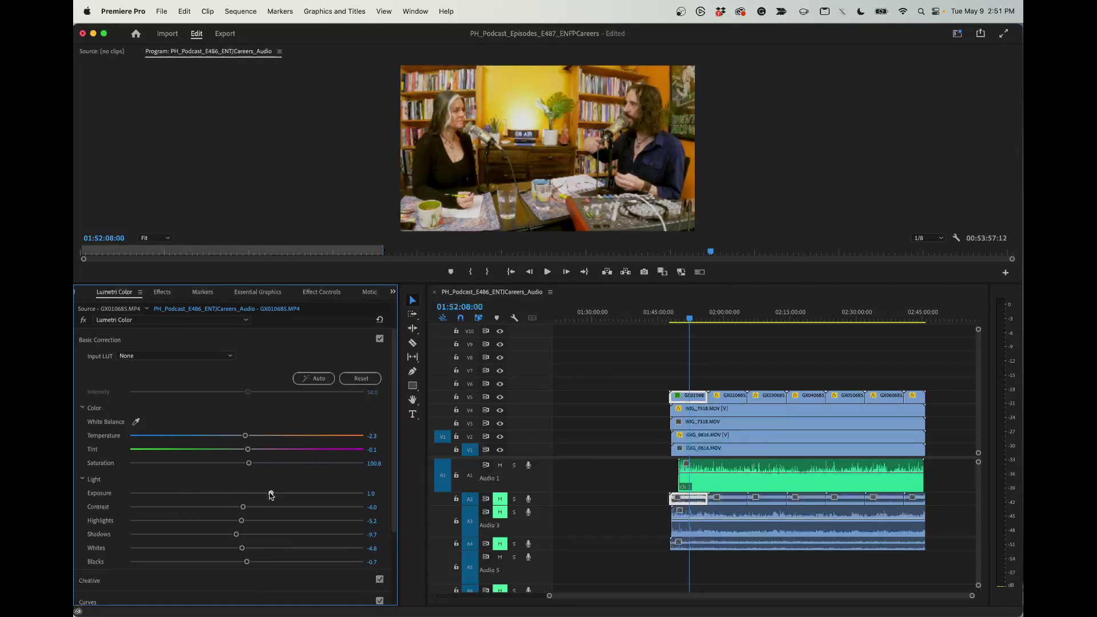
# Compare angles via V5, then raise highlights, cool temperature slightly and lift shadows.
pyautogui.click(499, 397)
pyautogui.click(500, 397)
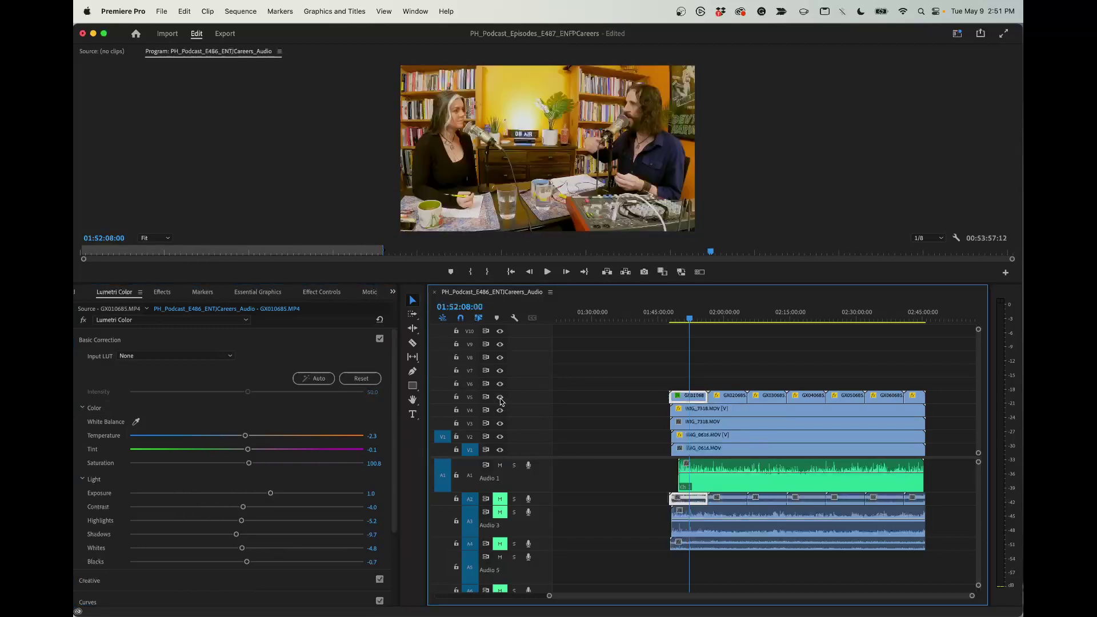
pyautogui.click(500, 398)
pyautogui.click(499, 398)
pyautogui.moveTo(241, 520); pyautogui.dragTo(252, 524)
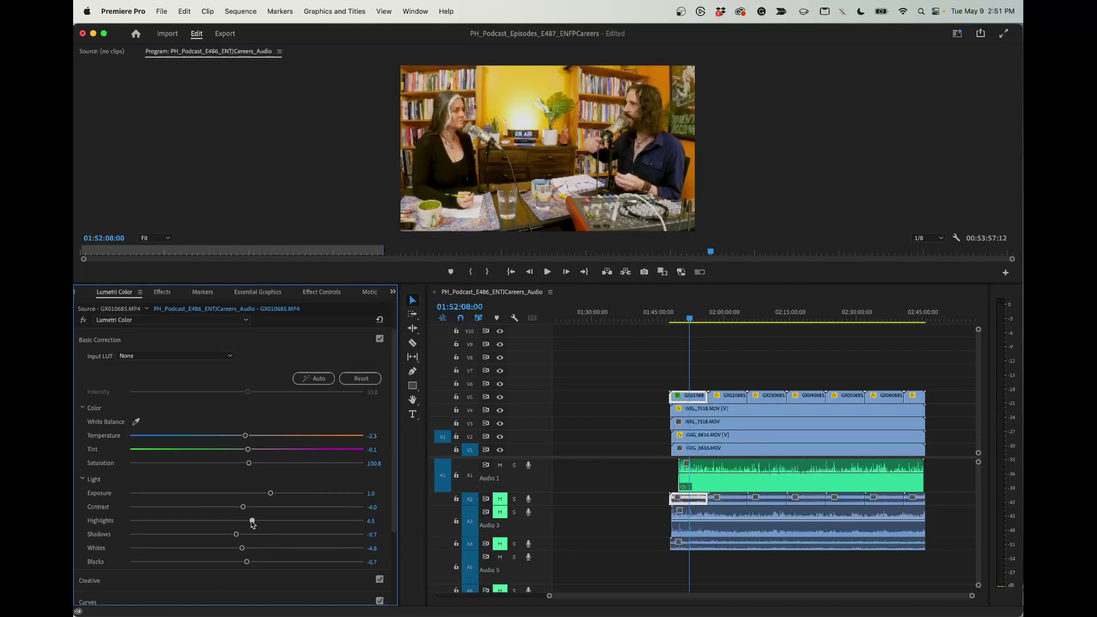
pyautogui.moveTo(245, 436); pyautogui.dragTo(243, 437)
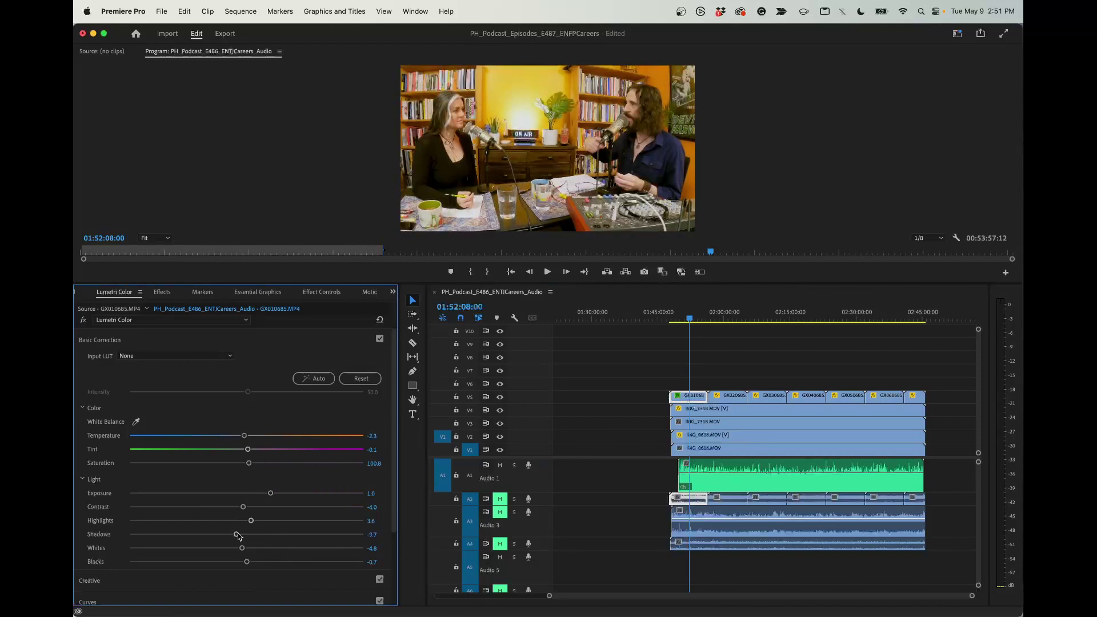
pyautogui.moveTo(236, 534)
pyautogui.mouseDown()
pyautogui.moveTo(248, 534)
pyautogui.moveTo(249, 564)
pyautogui.moveTo(251, 550)
pyautogui.moveTo(235, 551)
pyautogui.moveTo(250, 551)
pyautogui.mouseUp()
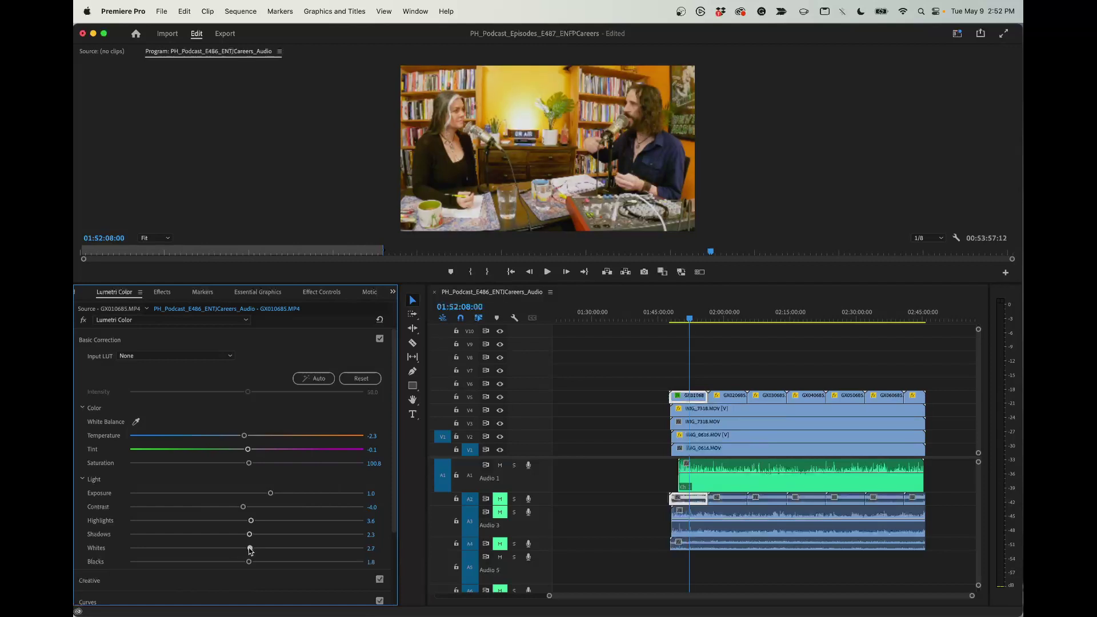
# Toggle V5 to compare angles, then cool the temperature to about -13.1.
pyautogui.click(501, 396)
pyautogui.click(500, 397)
pyautogui.click(500, 397)
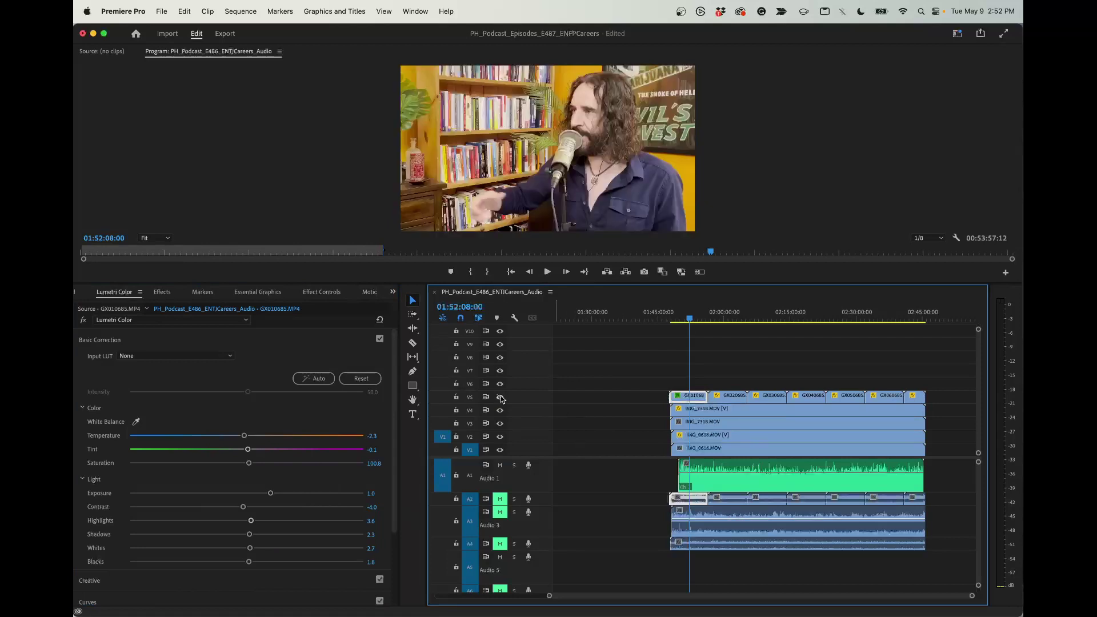
pyautogui.click(500, 397)
pyautogui.click(500, 397)
pyautogui.click(501, 397)
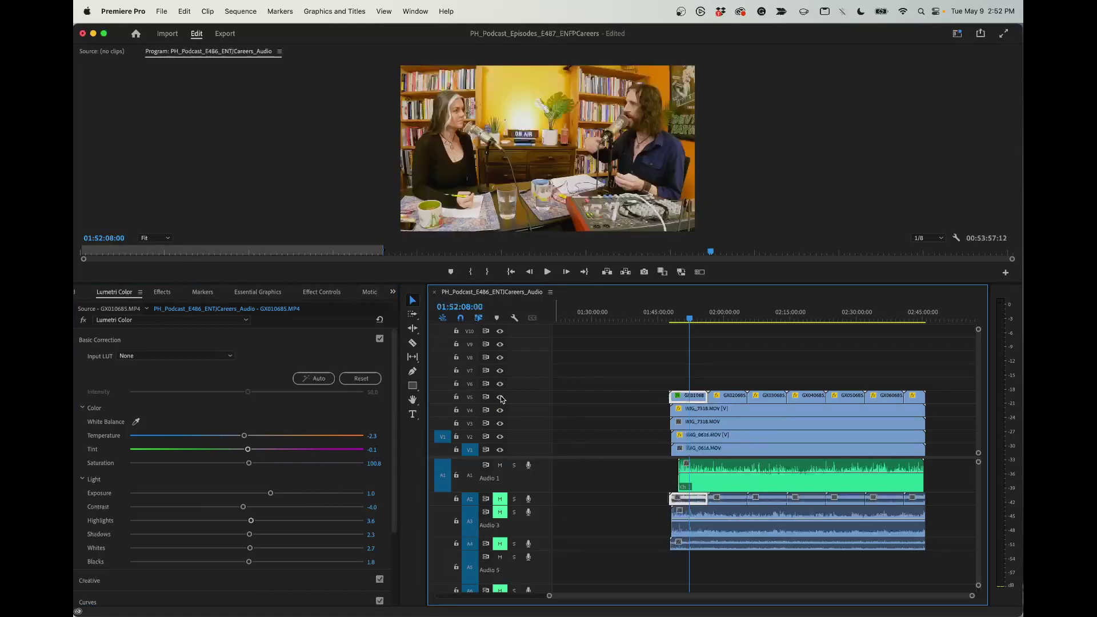
pyautogui.moveTo(243, 436); pyautogui.dragTo(227, 436)
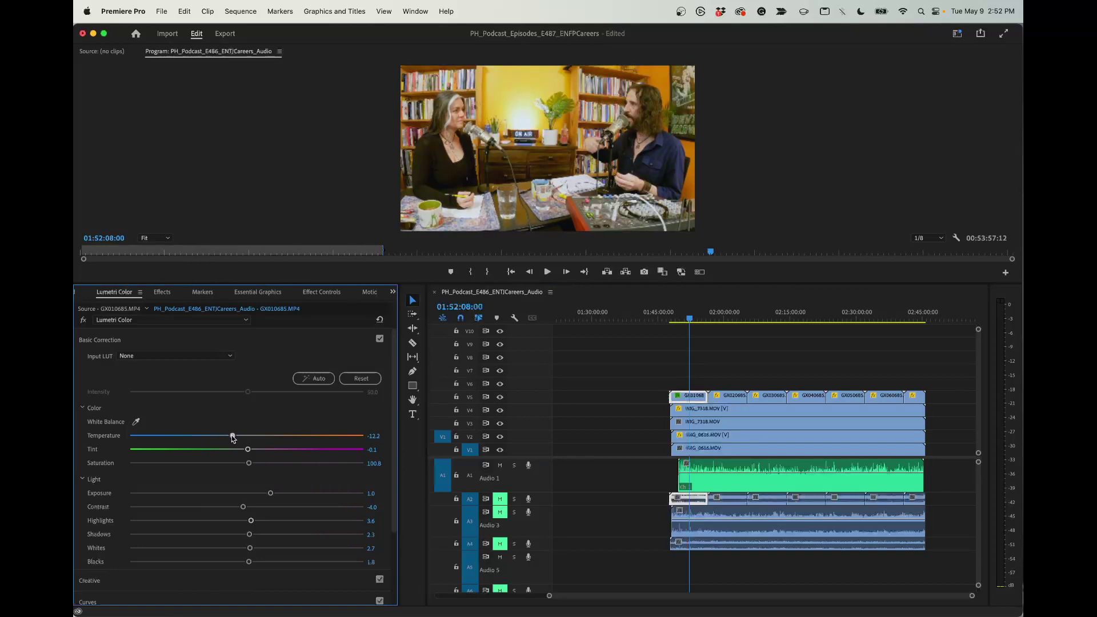
pyautogui.scroll(-4, 246, 422)
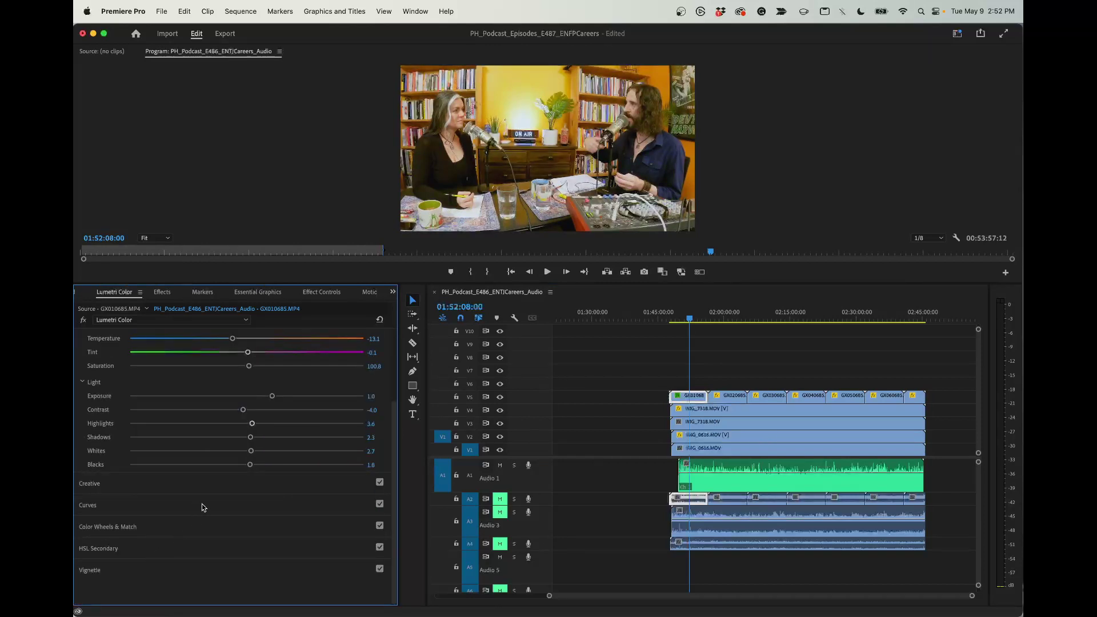
pyautogui.scroll(4, 201, 504)
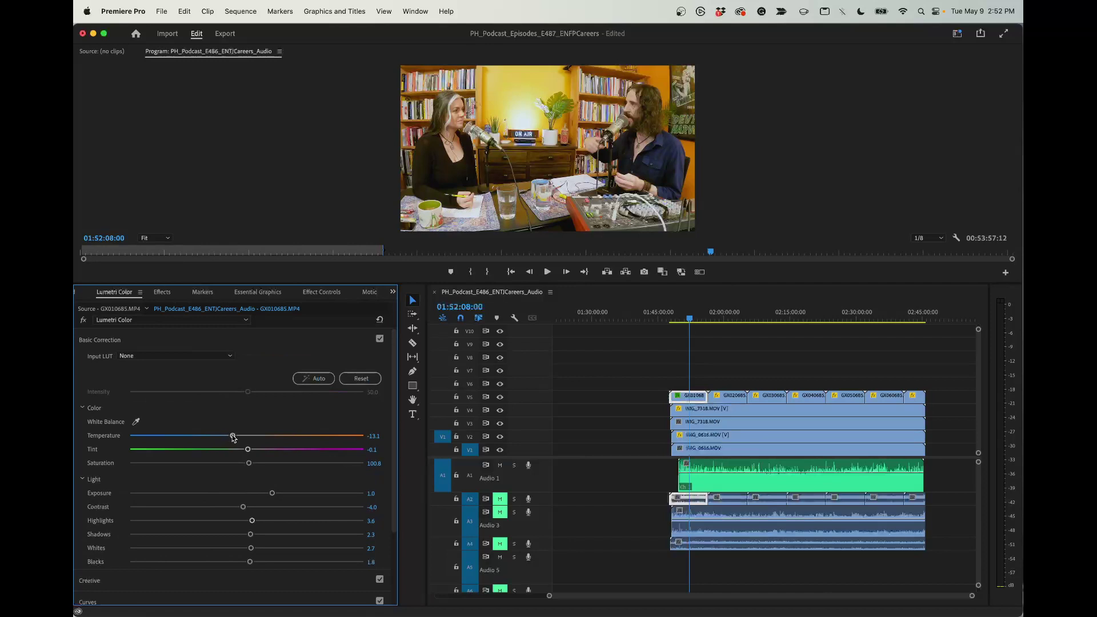
pyautogui.moveTo(233, 438); pyautogui.dragTo(233, 438)
pyautogui.scroll(-5, 387, 438)
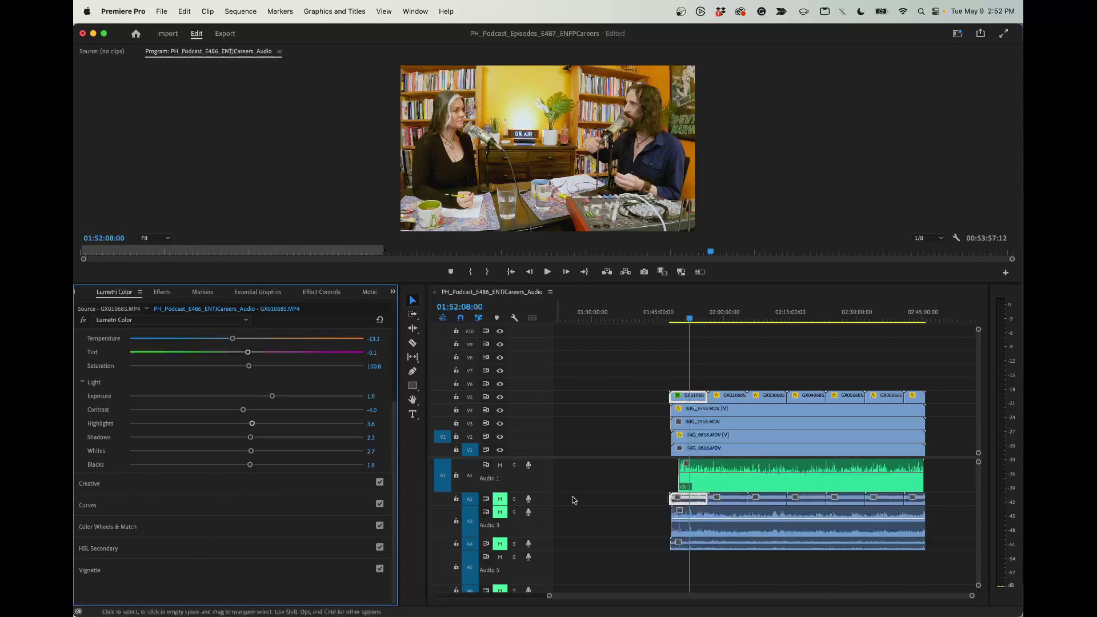
pyautogui.scroll(1, 655, 411)
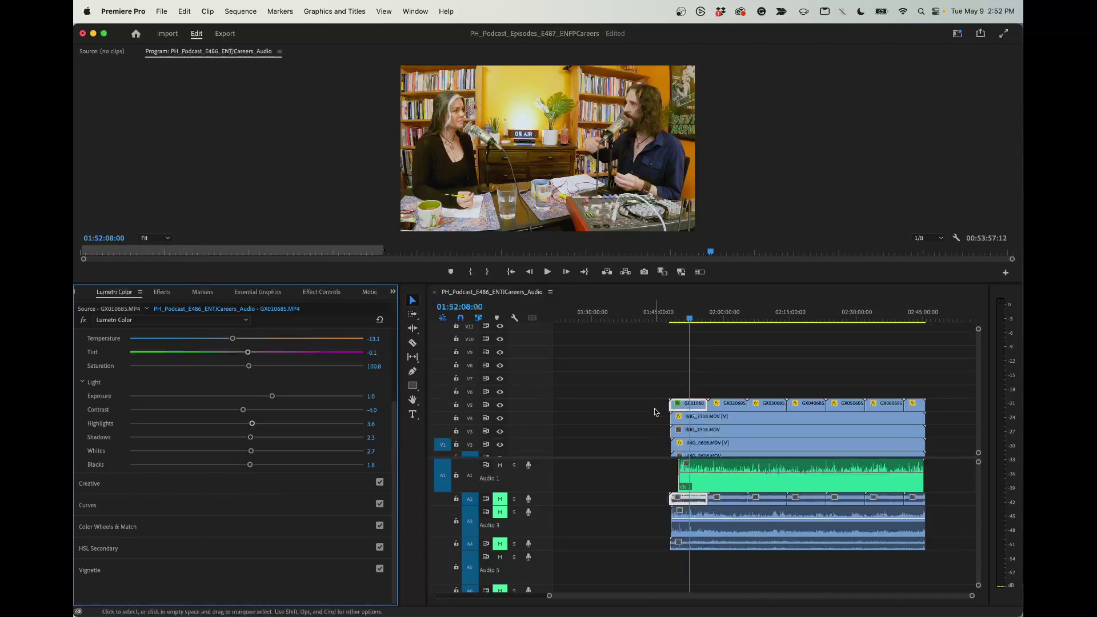
pyautogui.scroll(5, 326, 528)
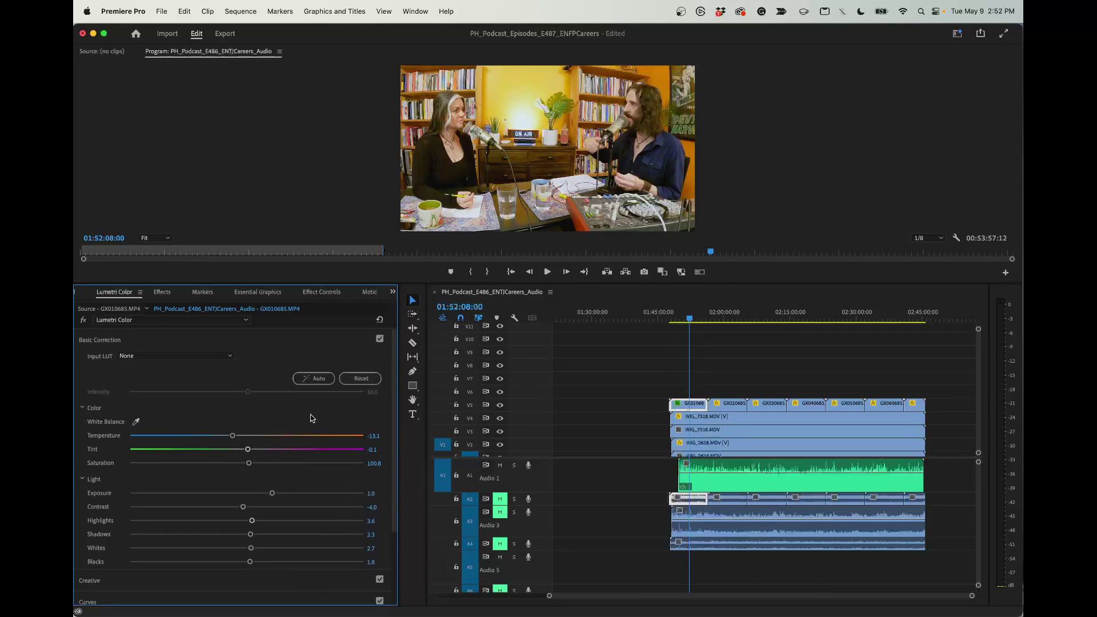
# Copy GX010685's Lumetri Color effect and paste it onto the other GX clips on V5.
pyautogui.click(281, 343)
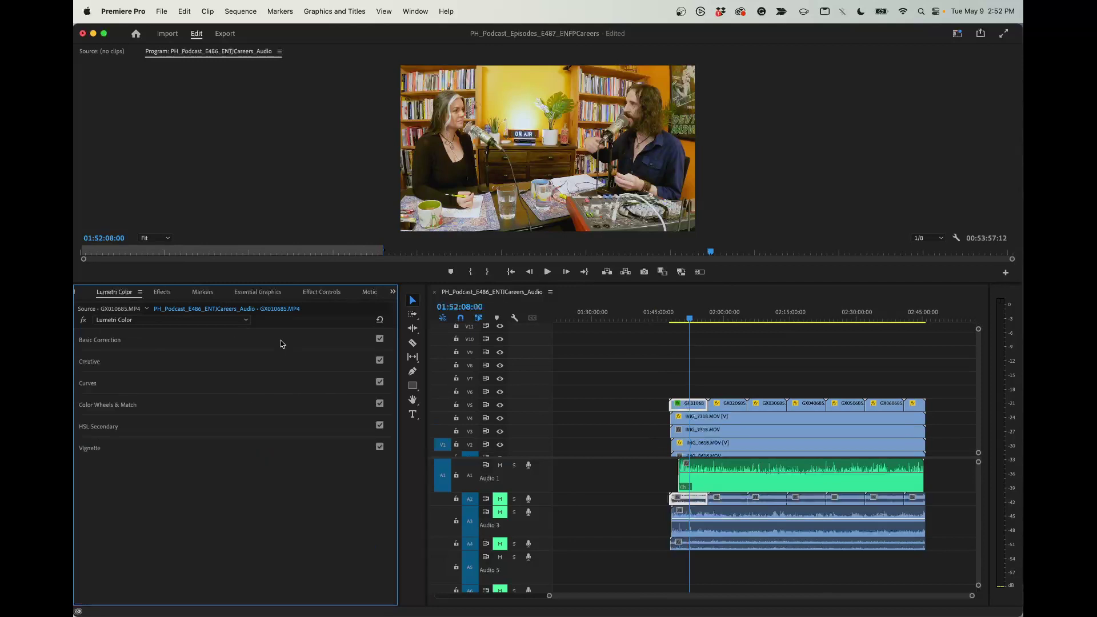
pyautogui.click(337, 296)
pyautogui.scroll(-2, 335, 449)
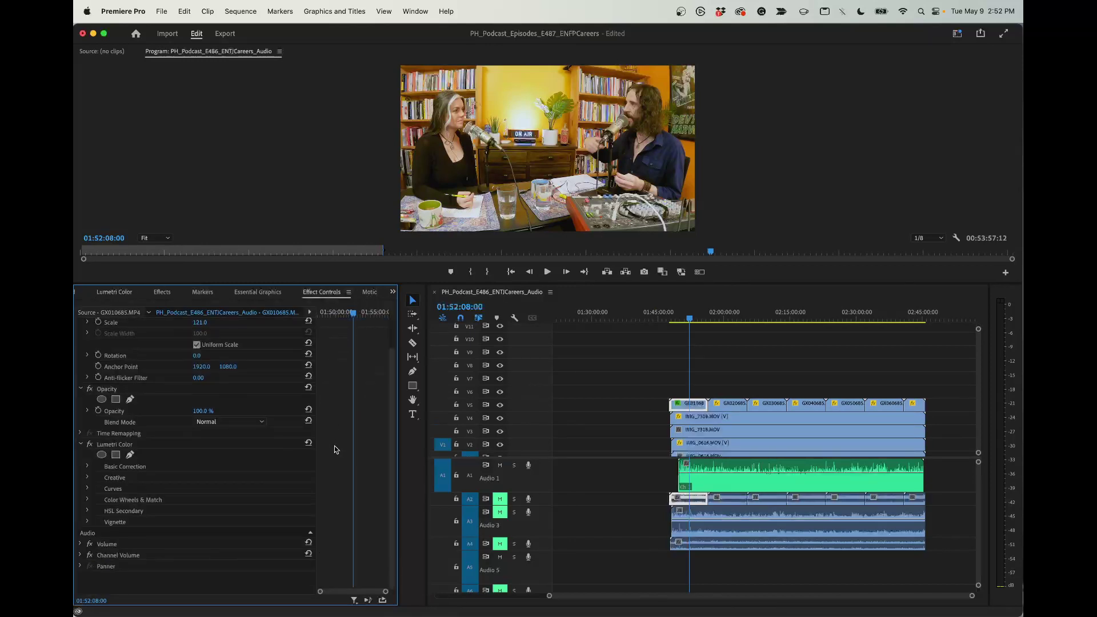
pyautogui.click(136, 446)
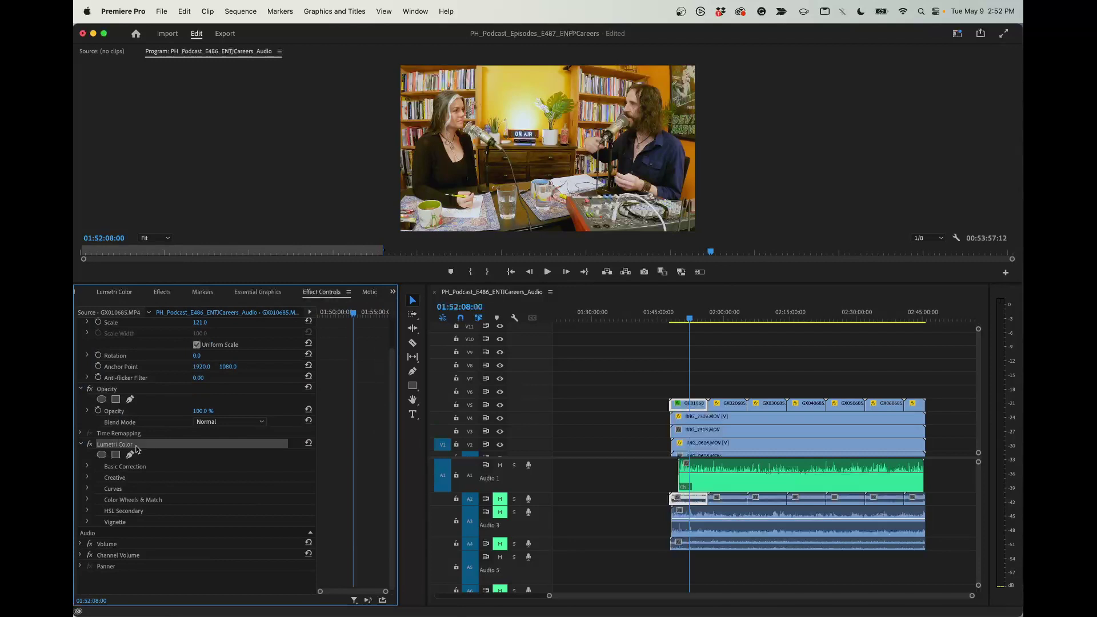
pyautogui.moveTo(734, 379); pyautogui.dragTo(777, 387)
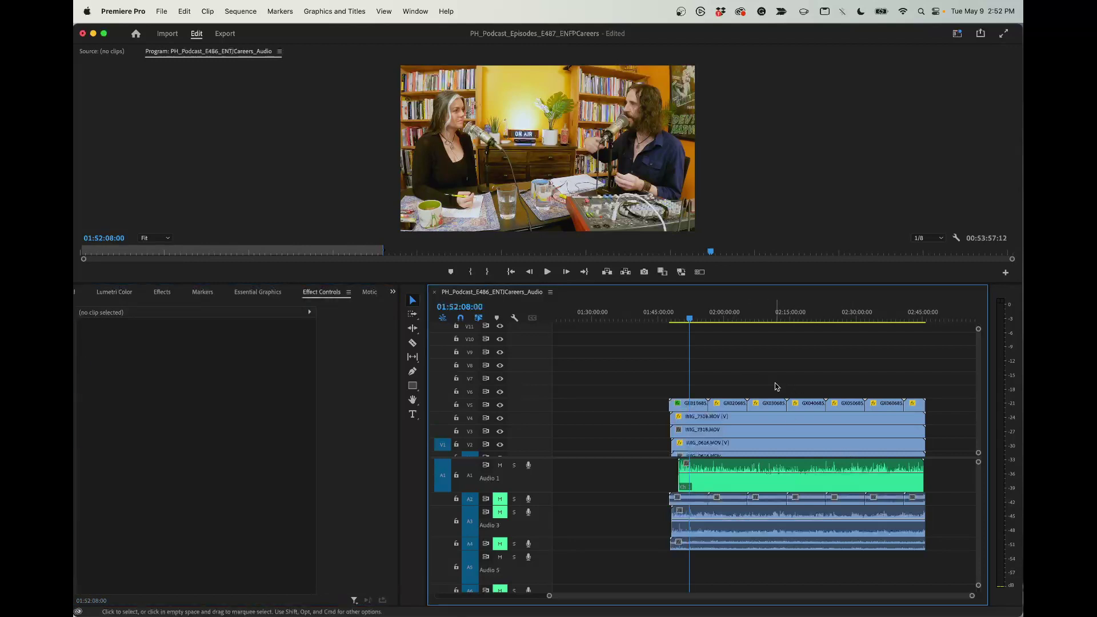
pyautogui.press('d')
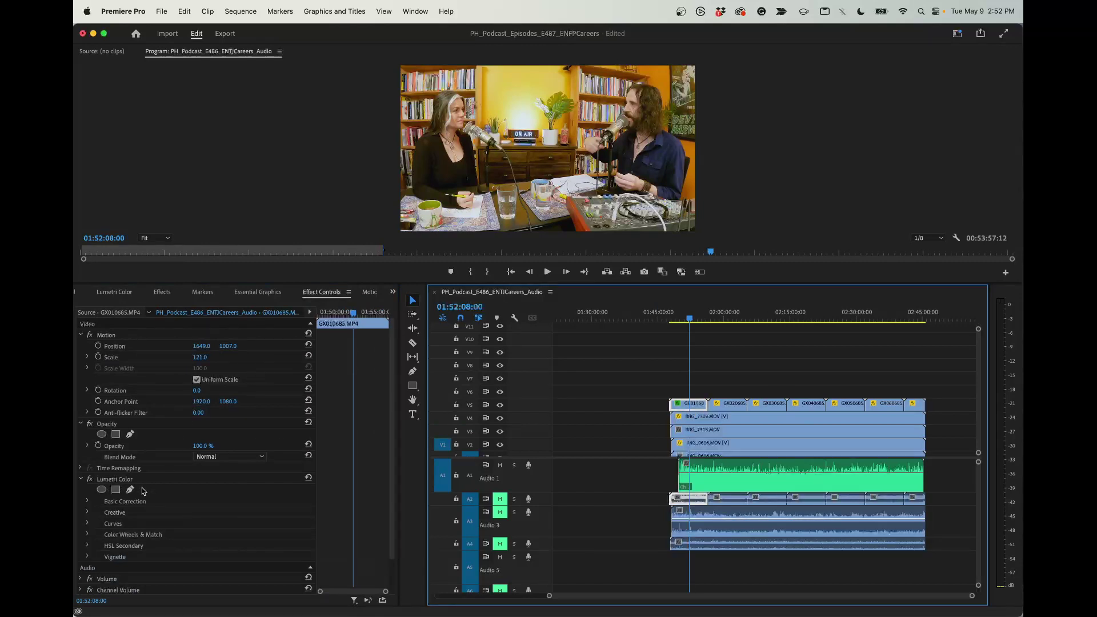
pyautogui.click(120, 481)
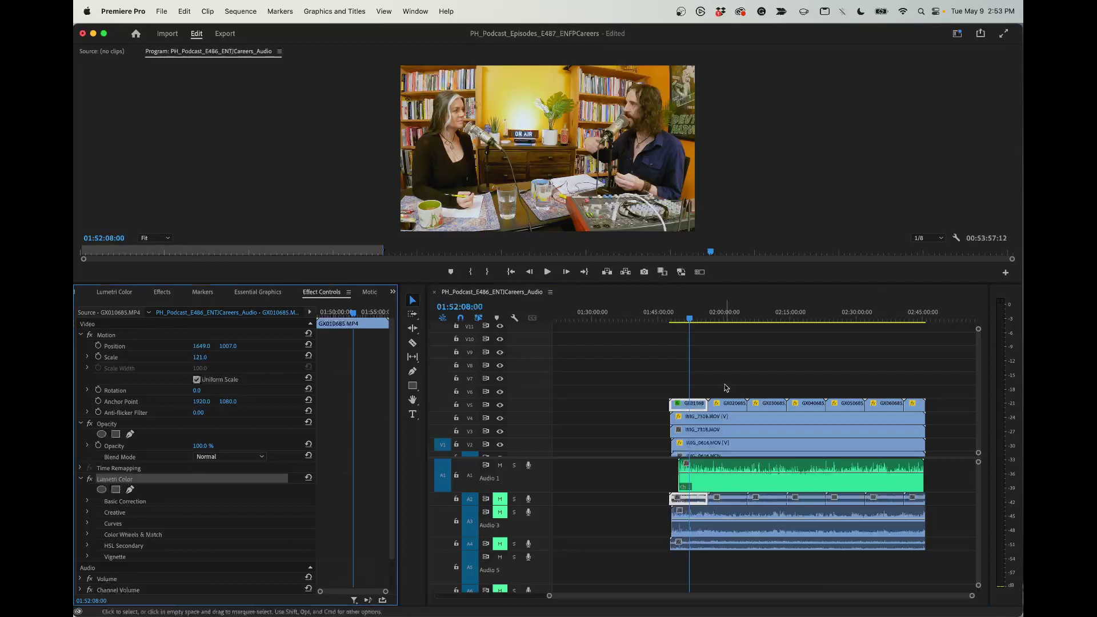
pyautogui.moveTo(726, 386); pyautogui.dragTo(926, 400)
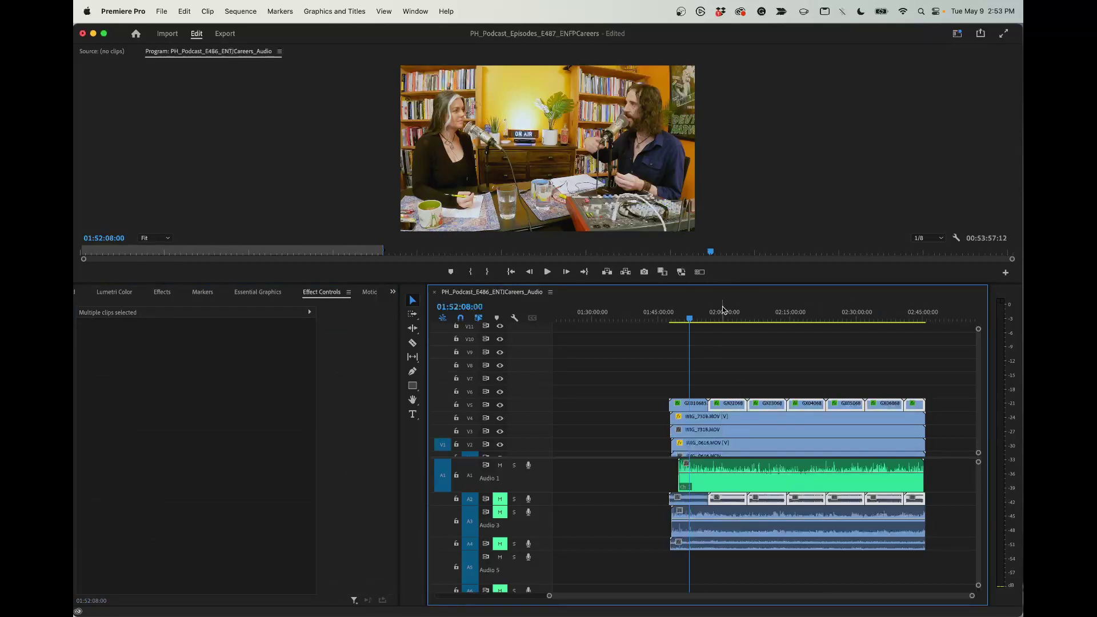
pyautogui.moveTo(692, 317); pyautogui.dragTo(754, 319)
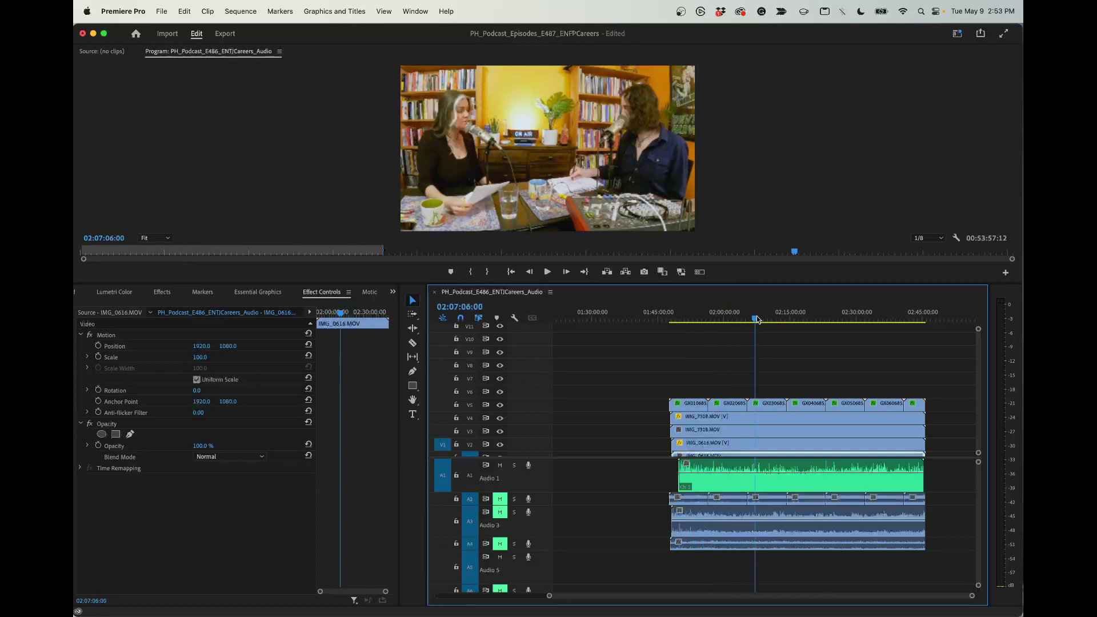
pyautogui.click(499, 405)
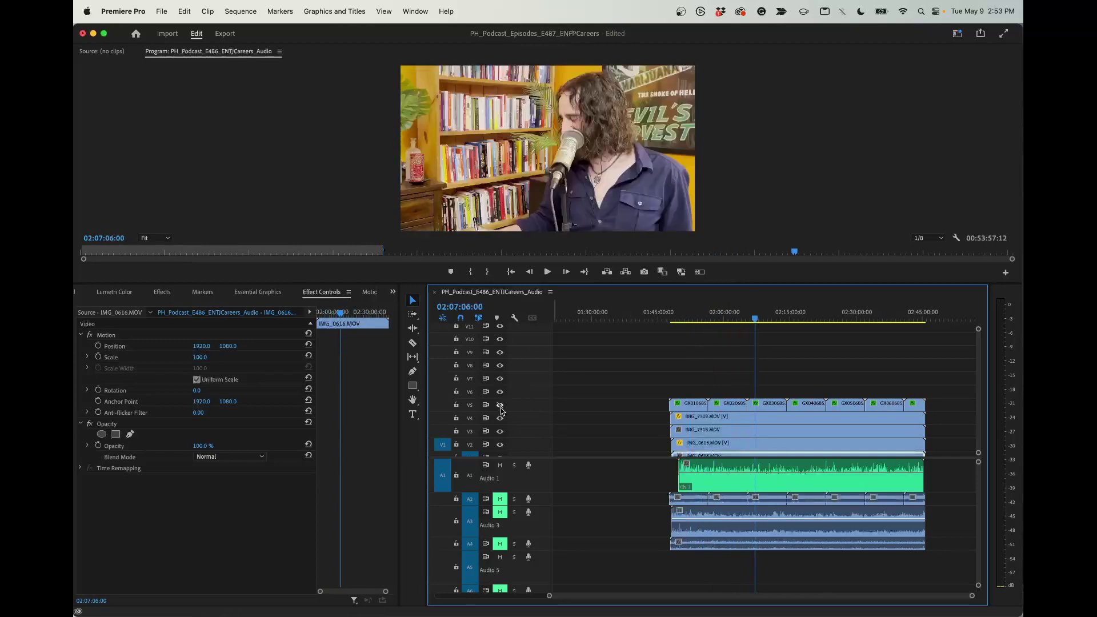
pyautogui.click(500, 405)
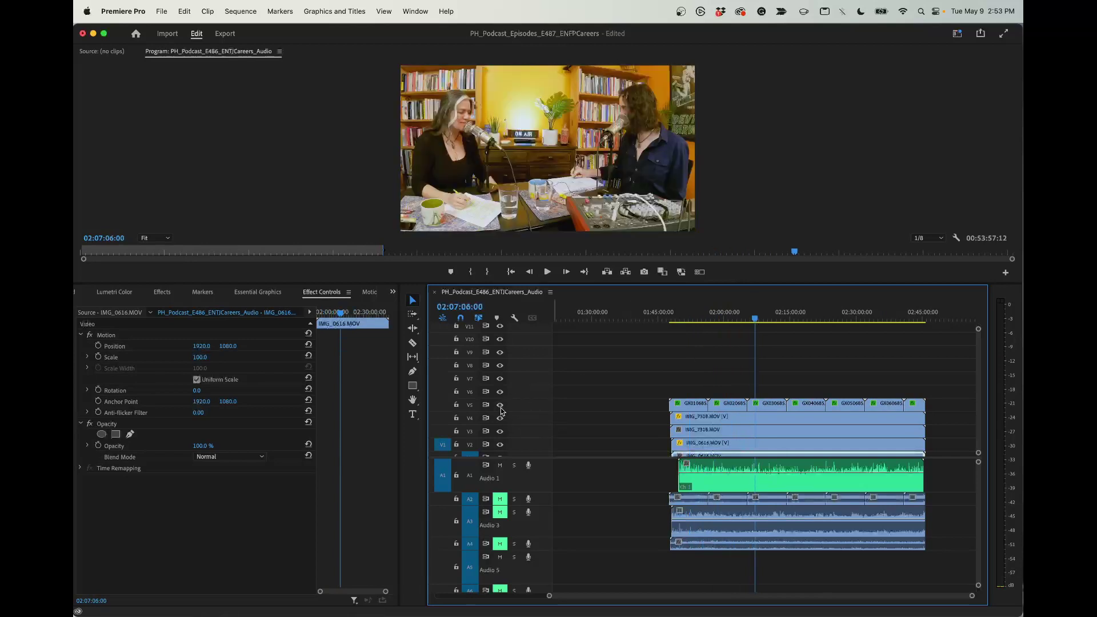
pyautogui.click(688, 318)
pyautogui.scroll(-1, 697, 368)
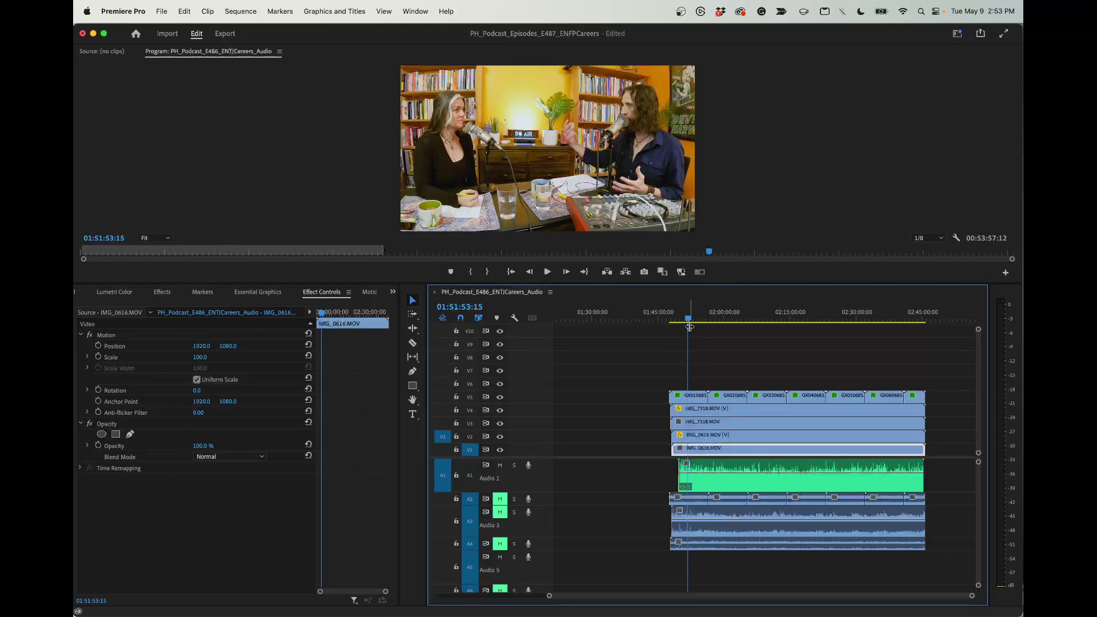
pyautogui.moveTo(689, 326)
pyautogui.mouseDown()
pyautogui.moveTo(675, 318)
pyautogui.moveTo(727, 314)
pyautogui.moveTo(693, 315)
pyautogui.mouseUp()
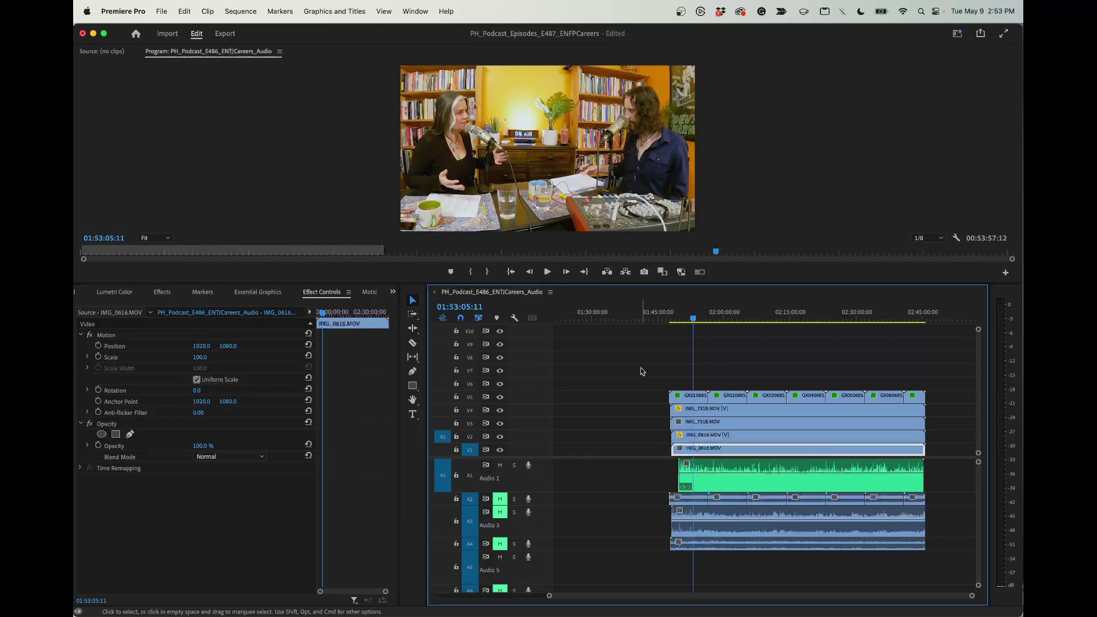
pyautogui.moveTo(638, 366); pyautogui.dragTo(887, 384)
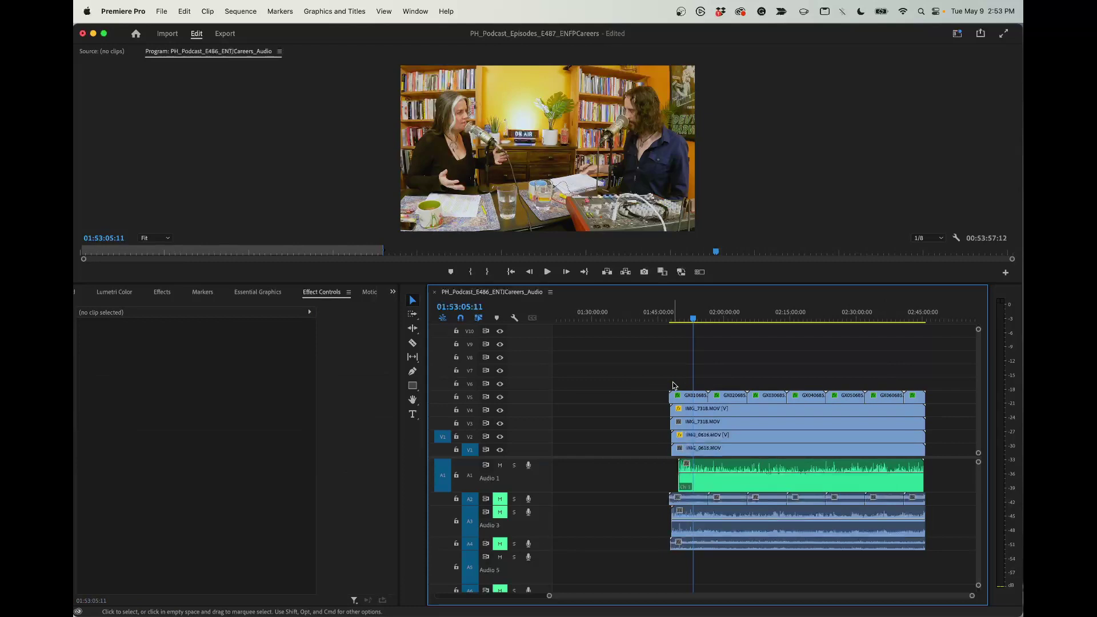
# Nest all the stacked video and audio clips as 'PH_Podcast_E487_ENFPCareers_Multicam'.
pyautogui.moveTo(654, 384); pyautogui.dragTo(941, 457)
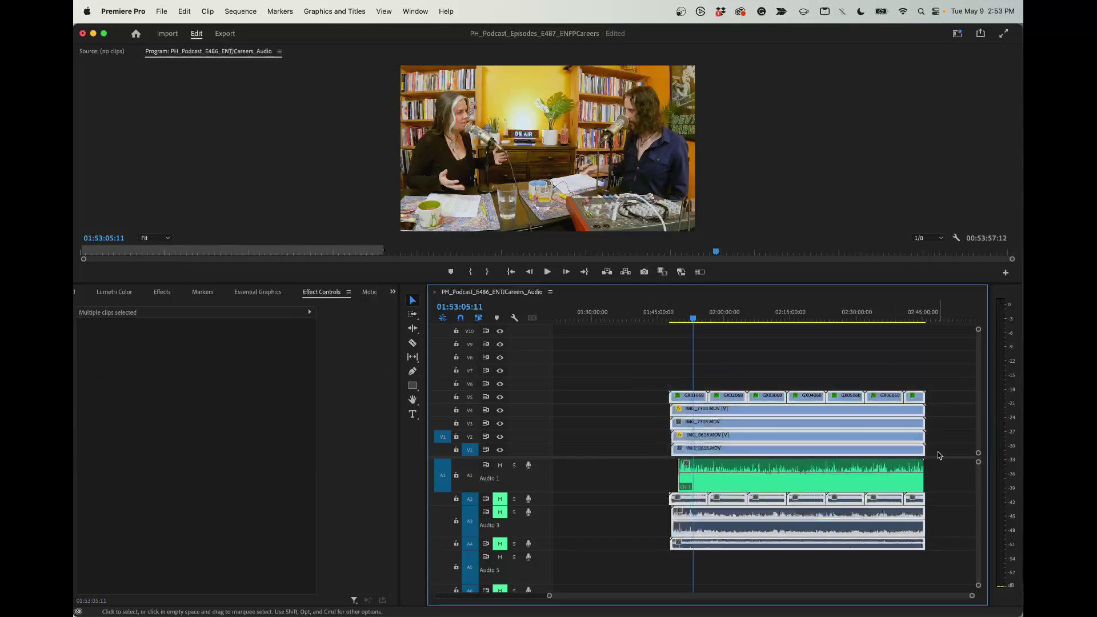
pyautogui.click(648, 388)
pyautogui.moveTo(633, 350); pyautogui.dragTo(908, 454)
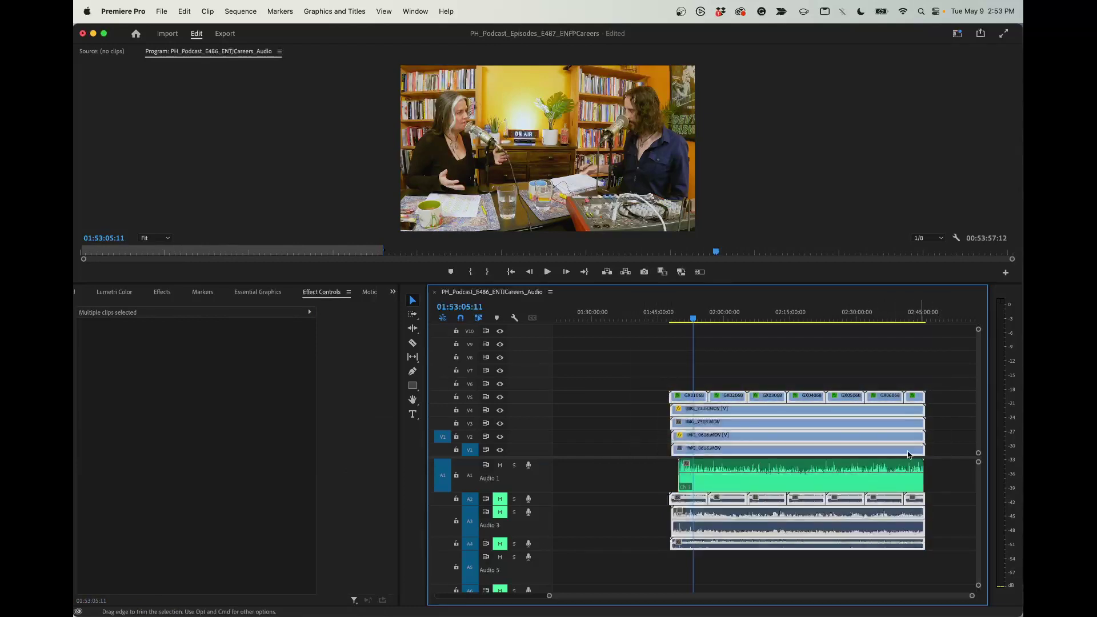
pyautogui.rightClick(861, 444)
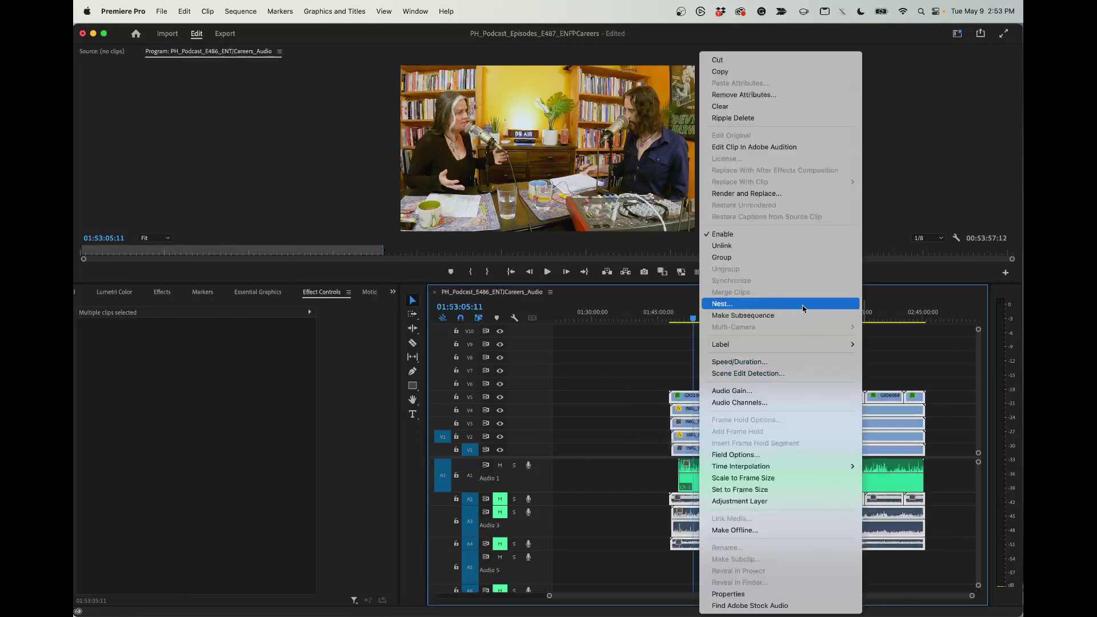
pyautogui.click(801, 306)
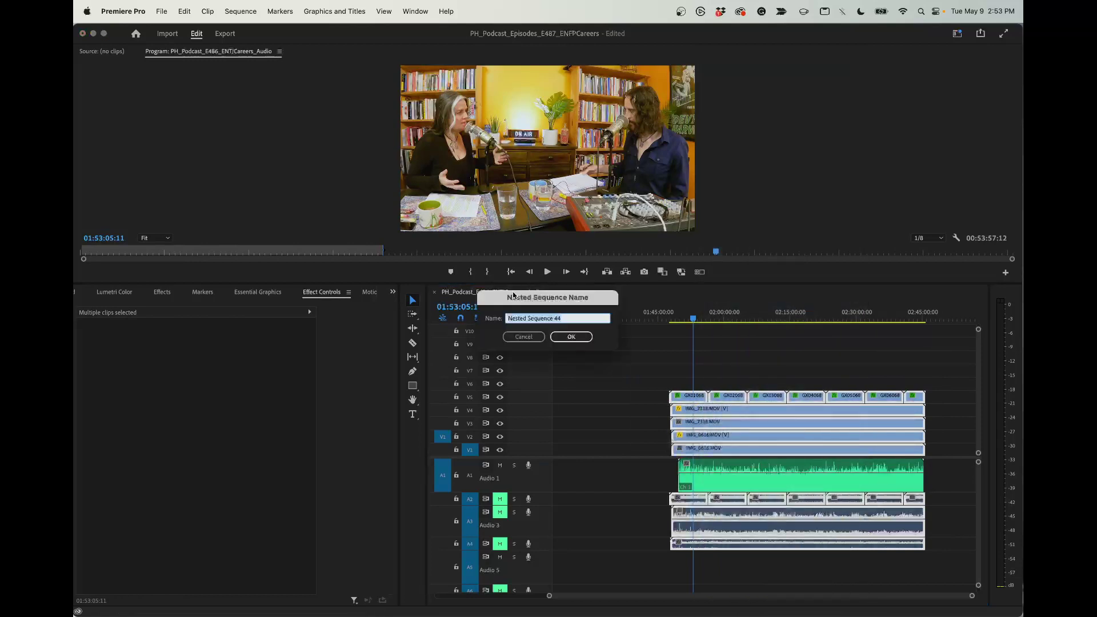
pyautogui.moveTo(502, 297); pyautogui.dragTo(498, 333)
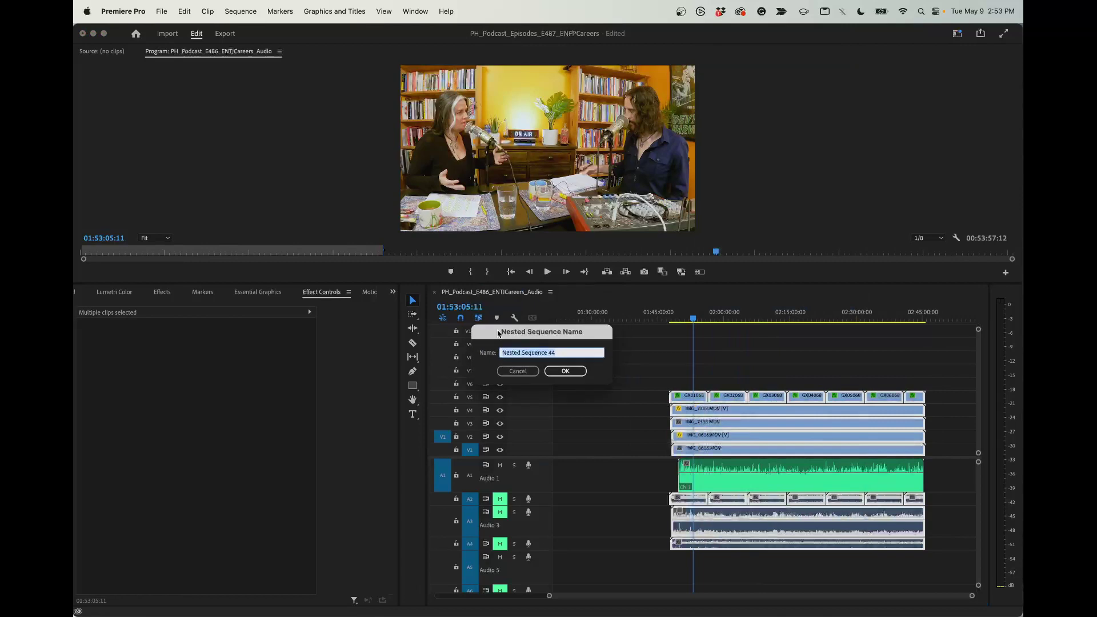
pyautogui.write('PH_Podcast_E487_ENFPCareers_')
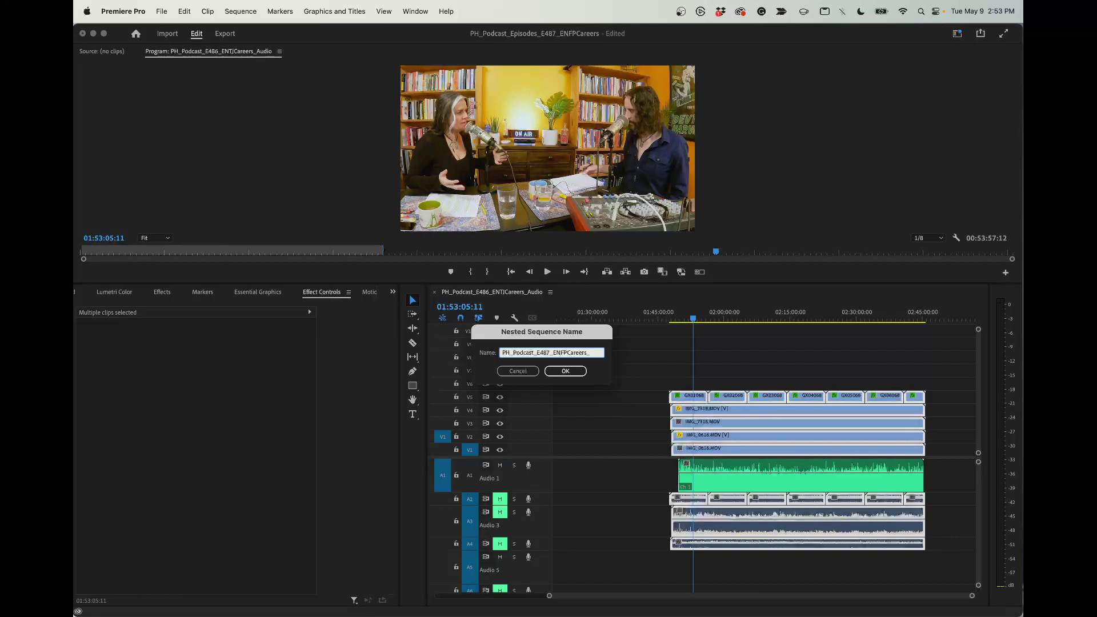
pyautogui.write('lticam')
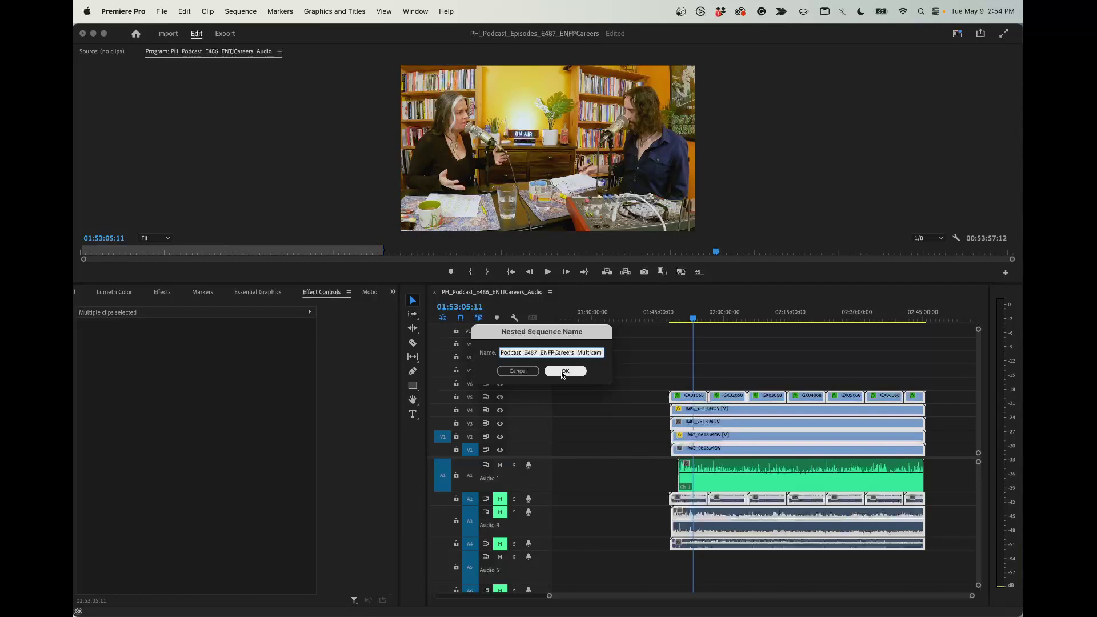
pyautogui.click(563, 373)
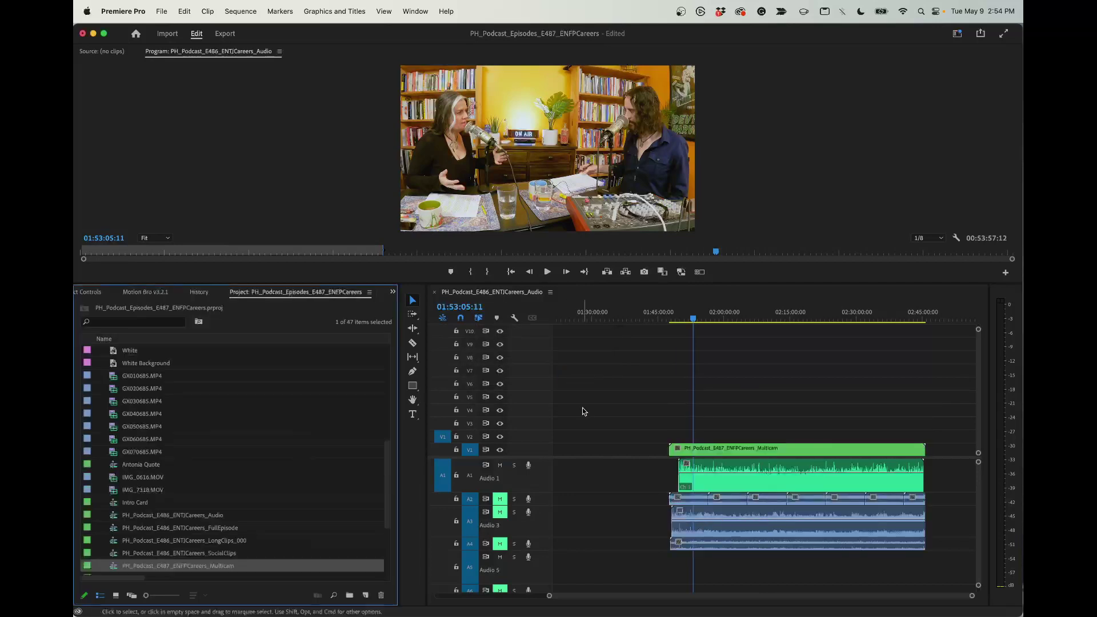
# Rename the SocialClips sequence, replacing its old episode text with the E487_ENFPCareers text.
pyautogui.scroll(-5, 243, 497)
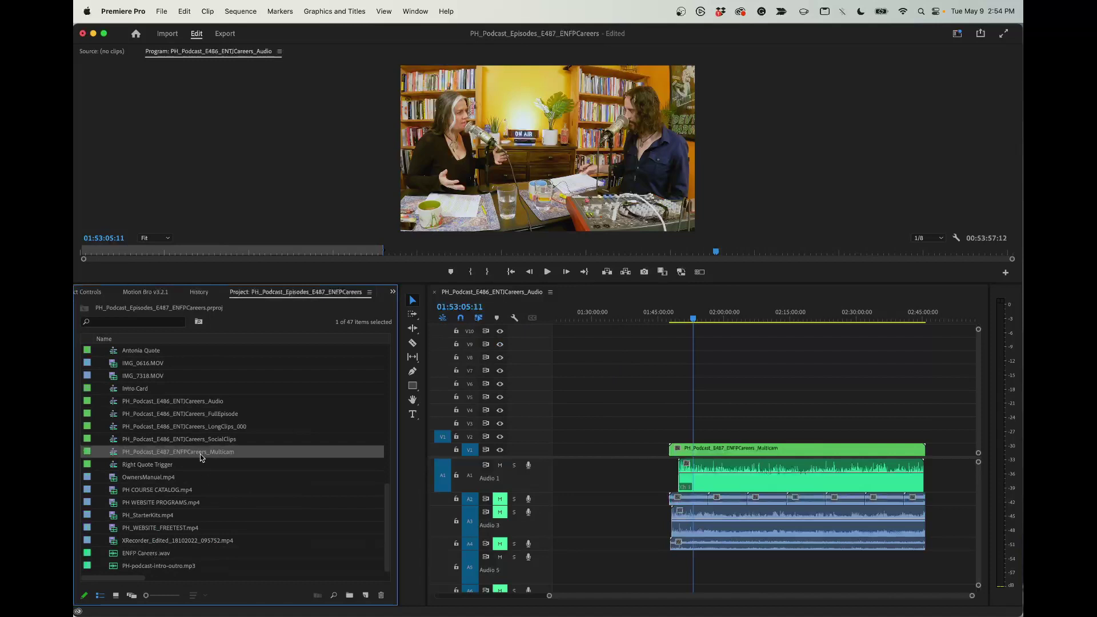
pyautogui.click(179, 454)
pyautogui.click(170, 453)
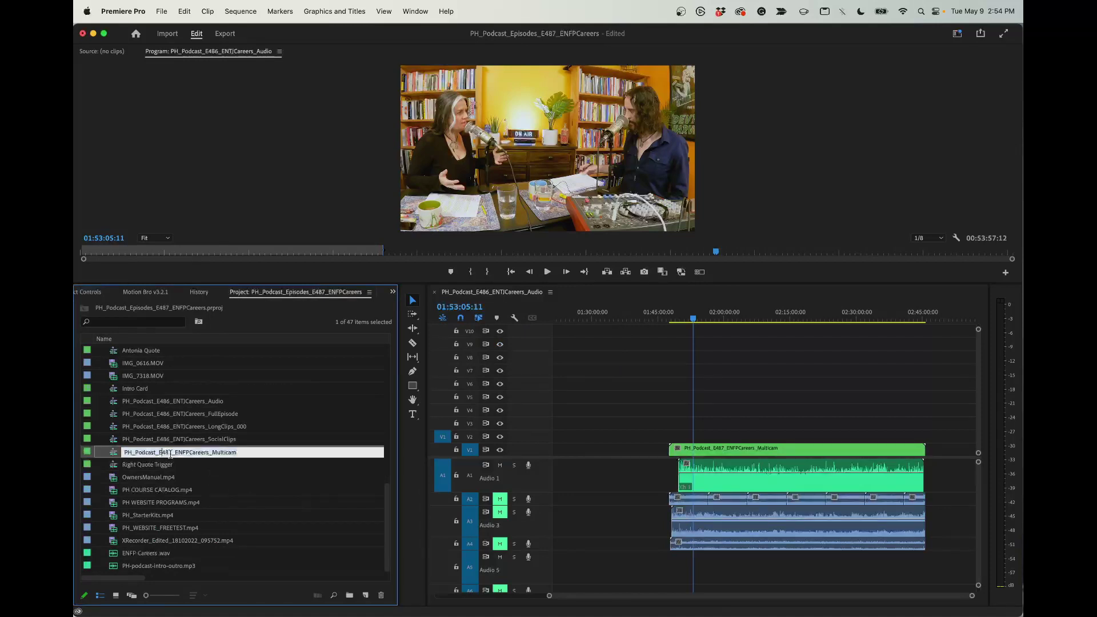
pyautogui.moveTo(168, 452); pyautogui.dragTo(209, 452)
pyautogui.press('super+c')
pyautogui.click(169, 439)
pyautogui.click(169, 440)
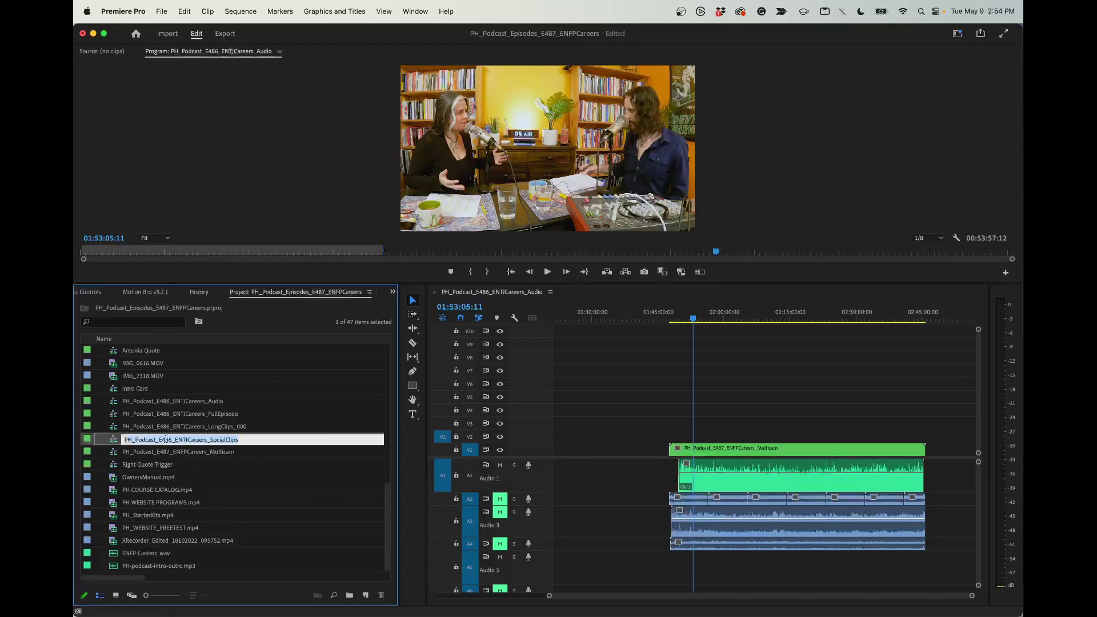
pyautogui.click(168, 439)
pyautogui.moveTo(167, 439); pyautogui.dragTo(201, 440)
pyautogui.write('87_ENFPCareers_')
pyautogui.click(171, 427)
# Rename LongClips_000 by replacing its old episode text with the new episode text.
pyautogui.click(171, 427)
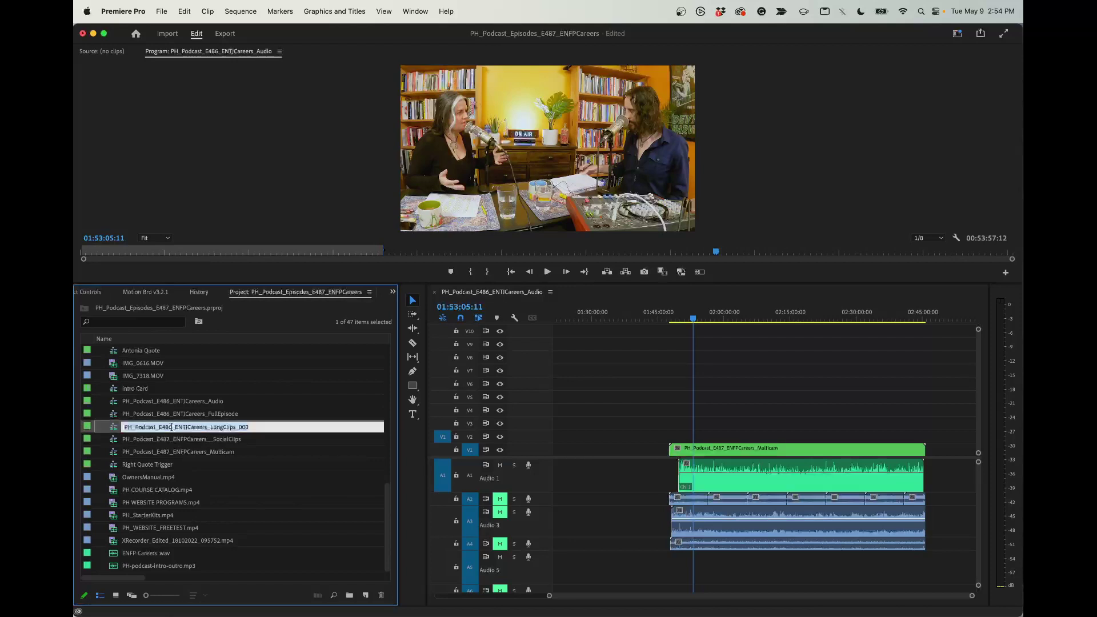
pyautogui.click(167, 427)
pyautogui.moveTo(167, 427); pyautogui.dragTo(201, 428)
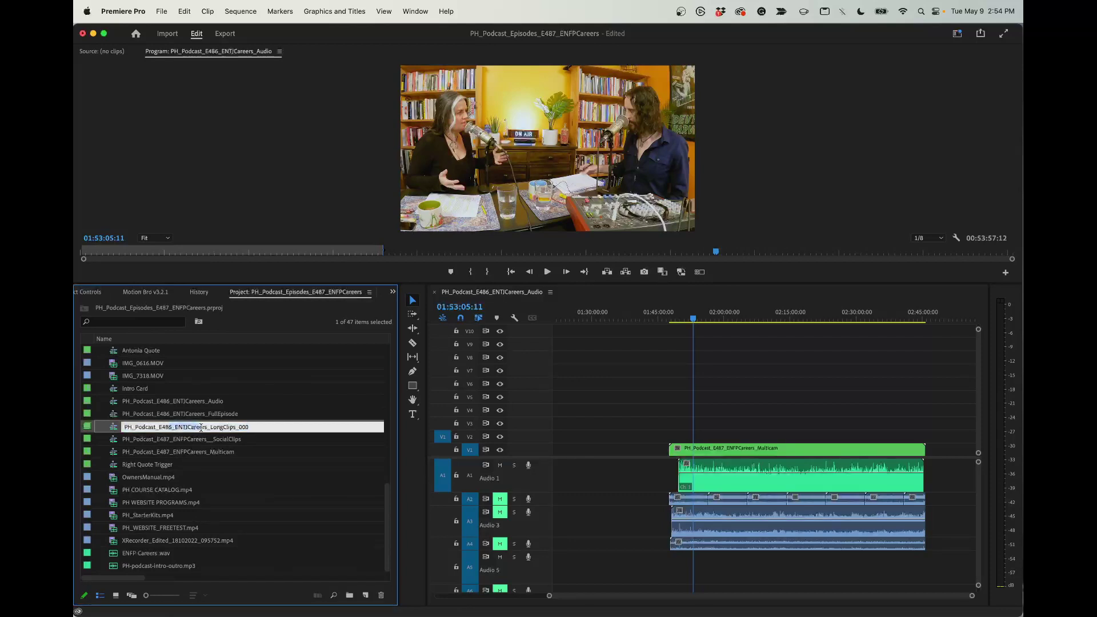
pyautogui.write('87_ENFPCare')
pyautogui.click(166, 414)
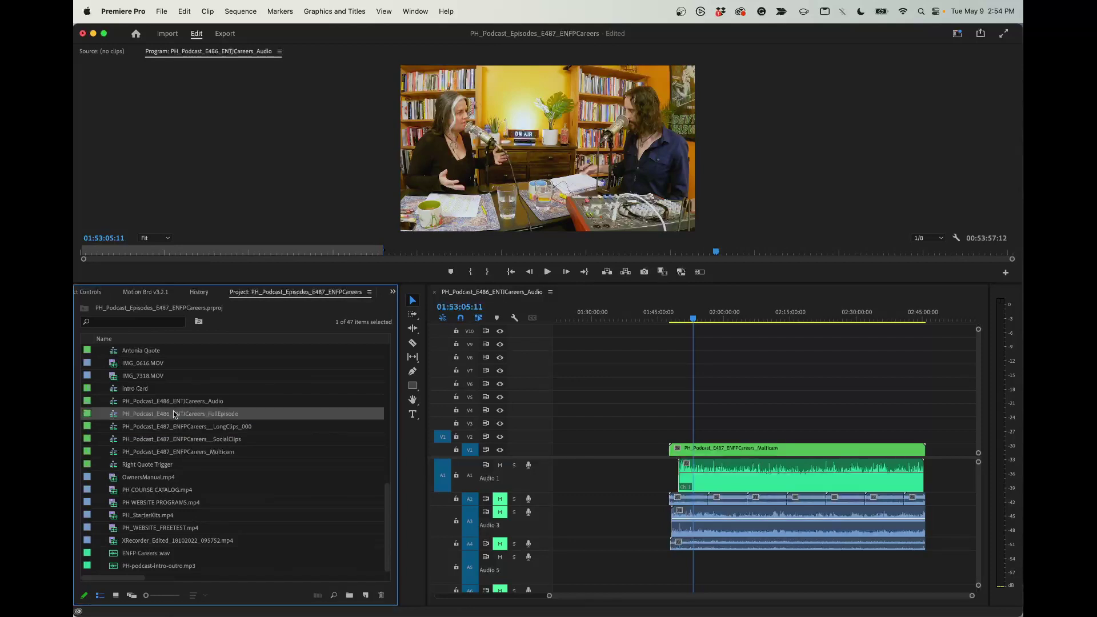
# Replace 86_ENTJCareers with 87_ENFPCareers in the FullEpisode sequence name.
pyautogui.click(167, 413)
pyautogui.click(168, 414)
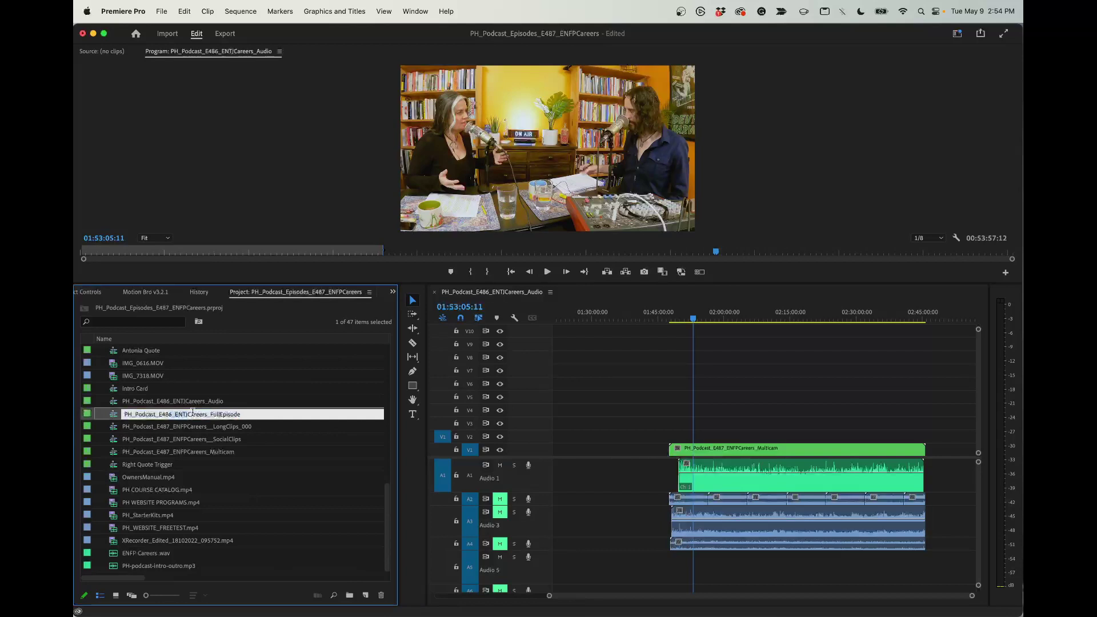
pyautogui.moveTo(192, 412); pyautogui.dragTo(209, 412)
pyautogui.press('super+v')
pyautogui.click(171, 401)
# Replace 86_ENTJCareers with 87_ENFPCareers in the Audio sequence name and save the project.
pyautogui.click(171, 402)
pyautogui.click(170, 402)
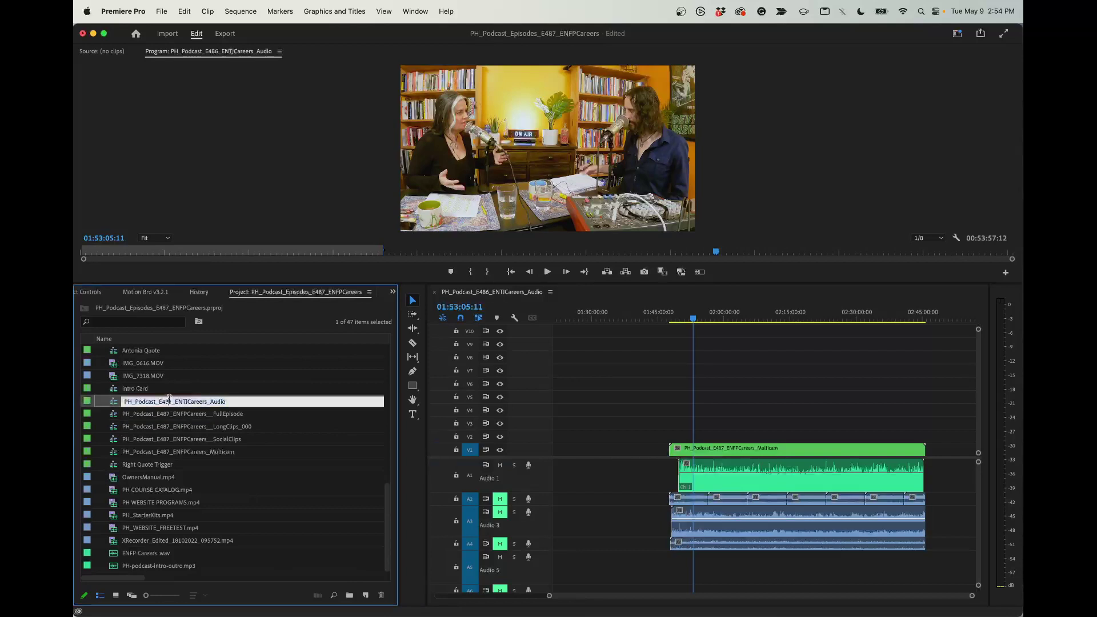
pyautogui.moveTo(169, 401); pyautogui.dragTo(209, 402)
pyautogui.press('super+v')
pyautogui.press('Return')
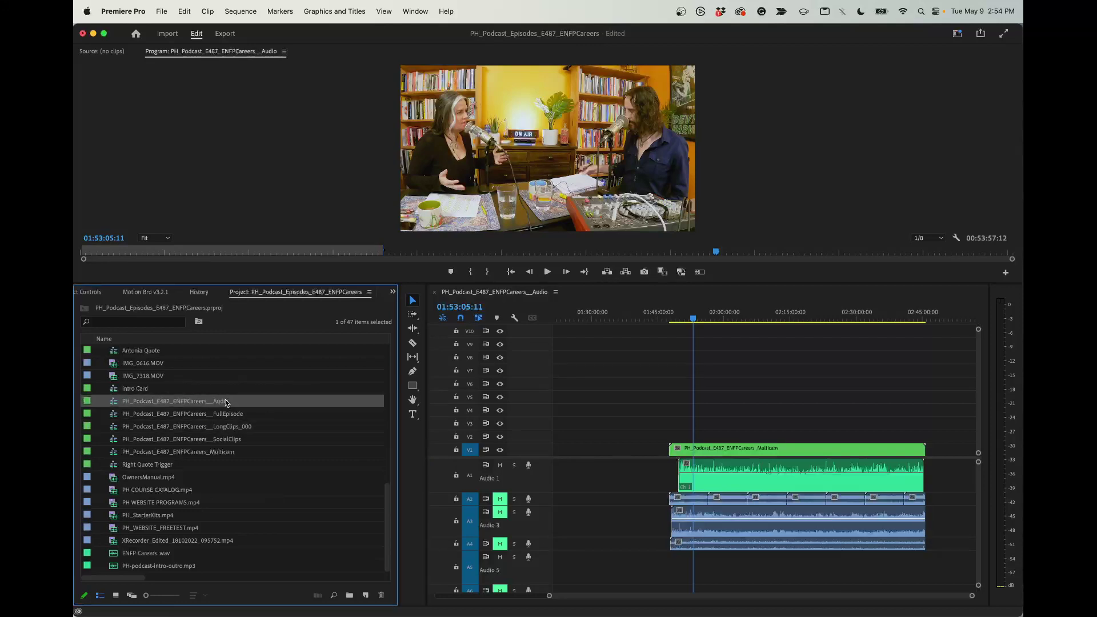
pyautogui.click(764, 372)
pyautogui.press('super+s')
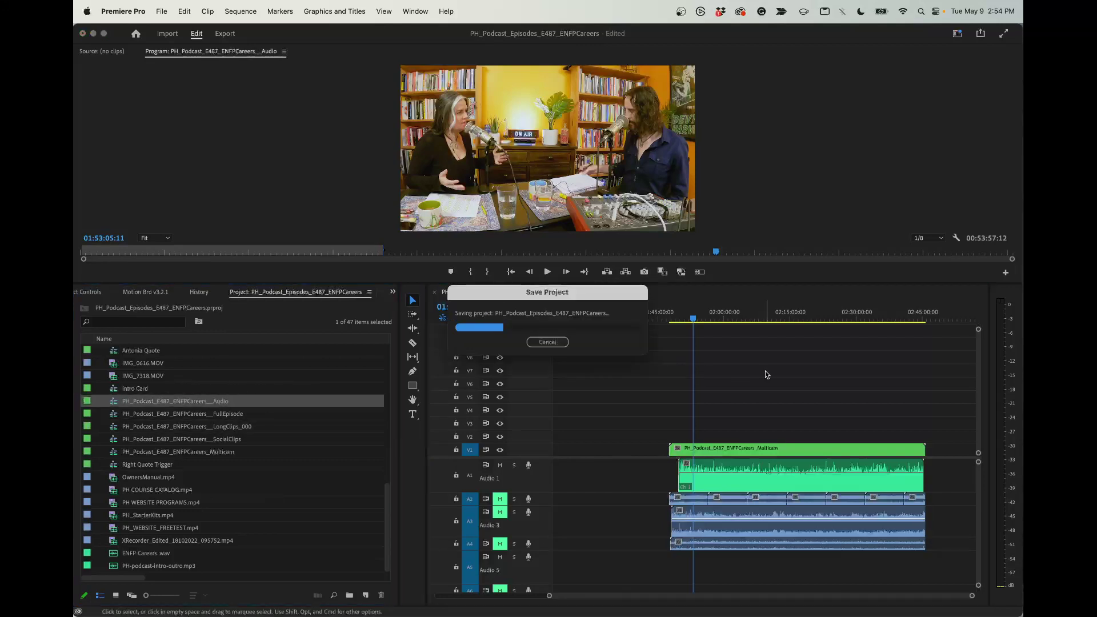
# Remove the extra underscore after 'Careers' in the LongClips_000 name.
pyautogui.click(212, 405)
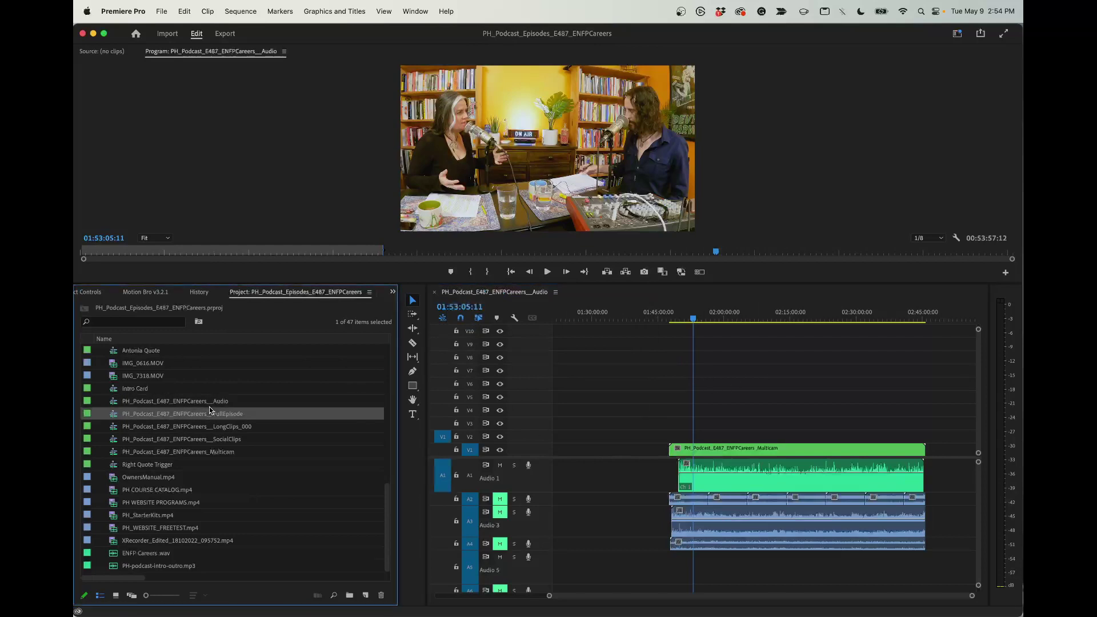
pyautogui.click(208, 406)
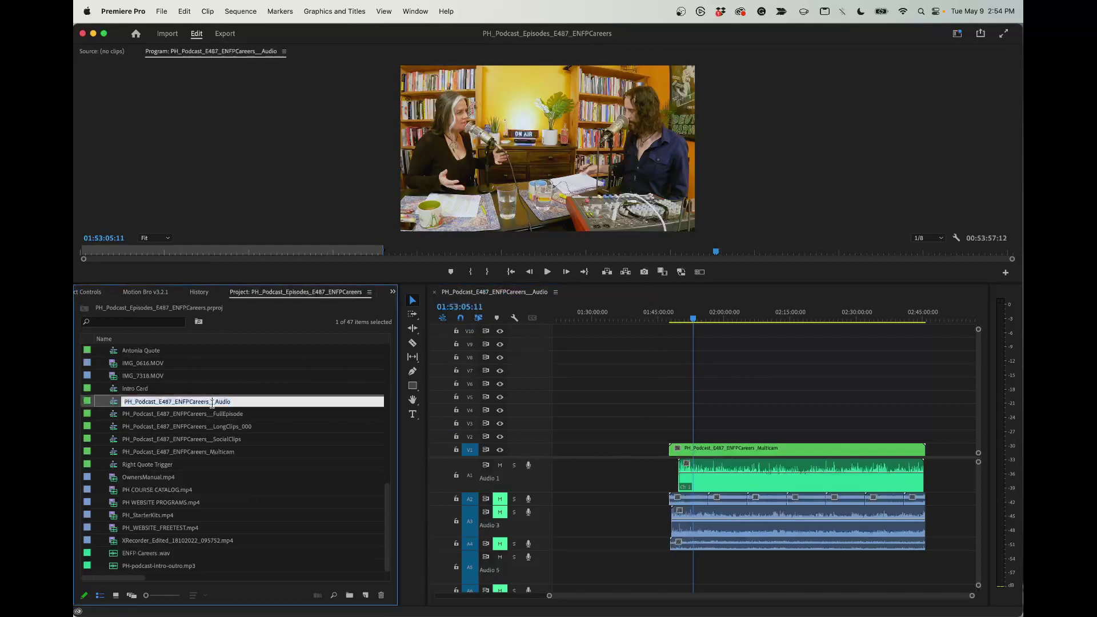
pyautogui.click(212, 412)
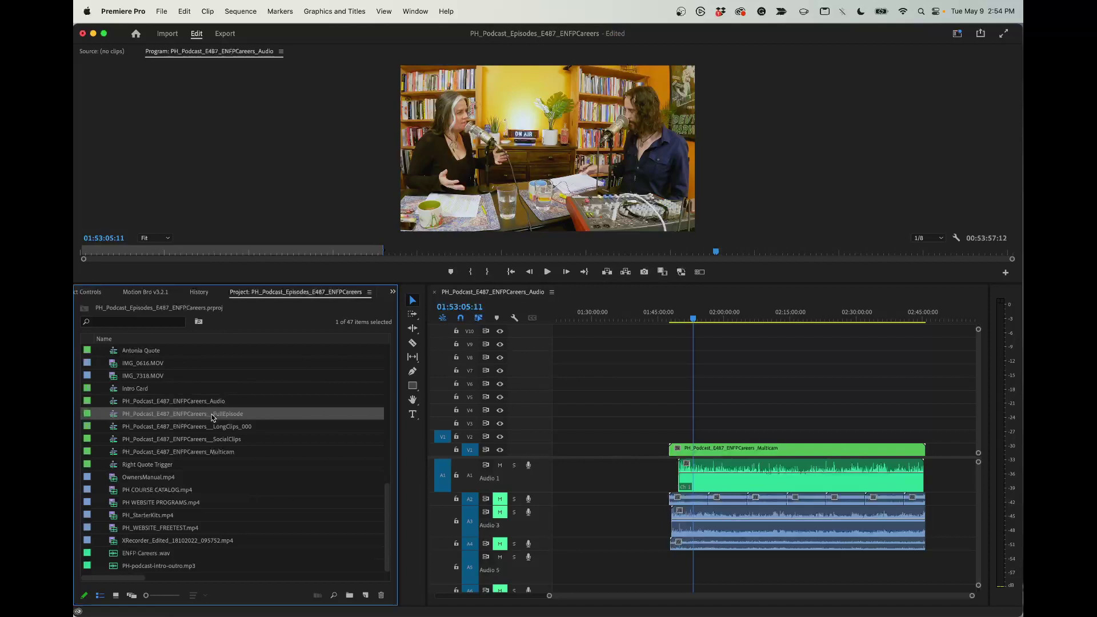
pyautogui.click(212, 417)
pyautogui.click(215, 426)
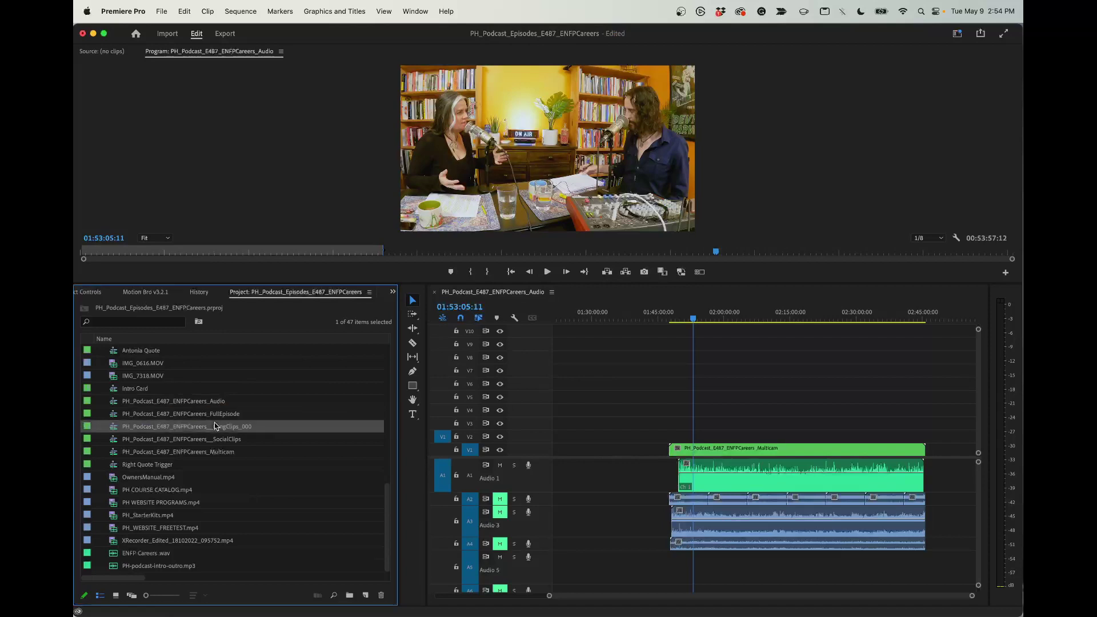
pyautogui.click(215, 426)
pyautogui.click(209, 428)
pyautogui.press('BackSpace')
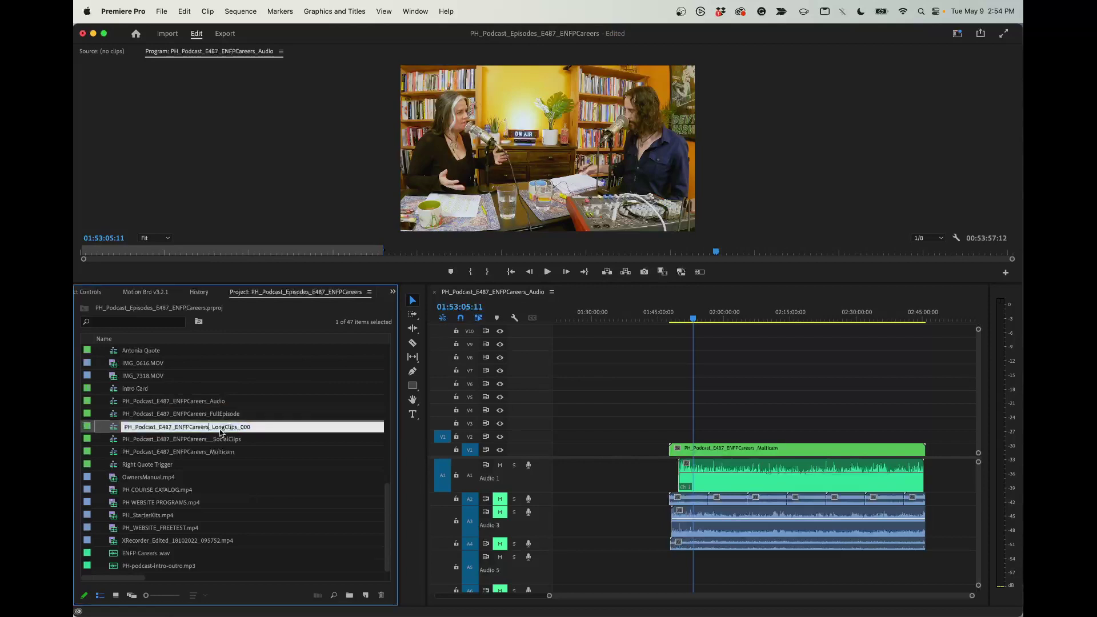
pyautogui.click(215, 439)
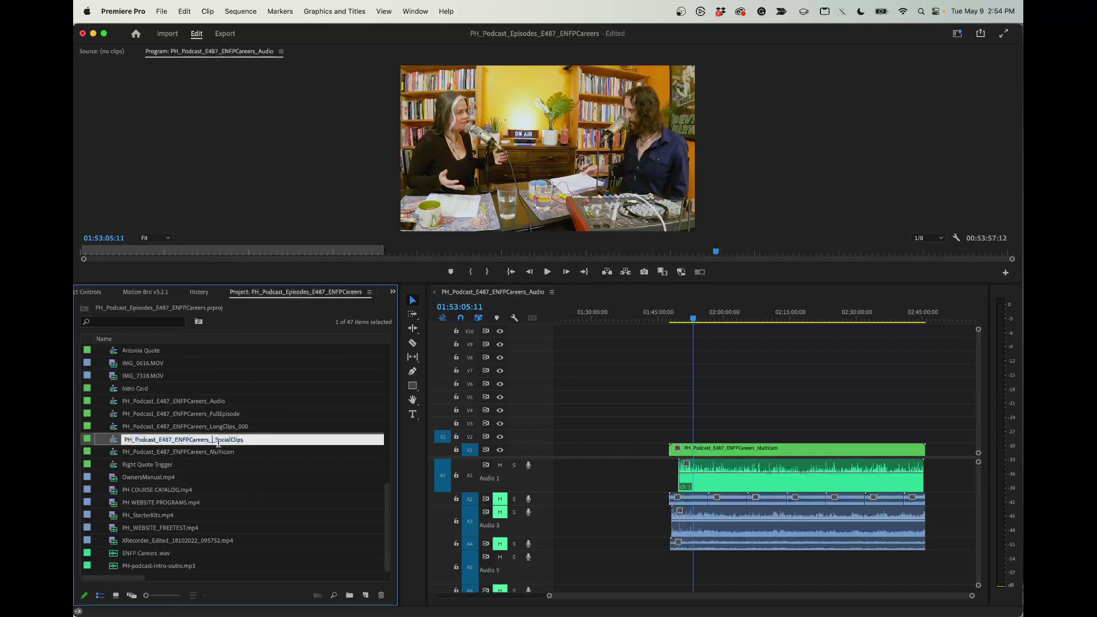
# Save the project with Cmd+S.
pyautogui.click(223, 430)
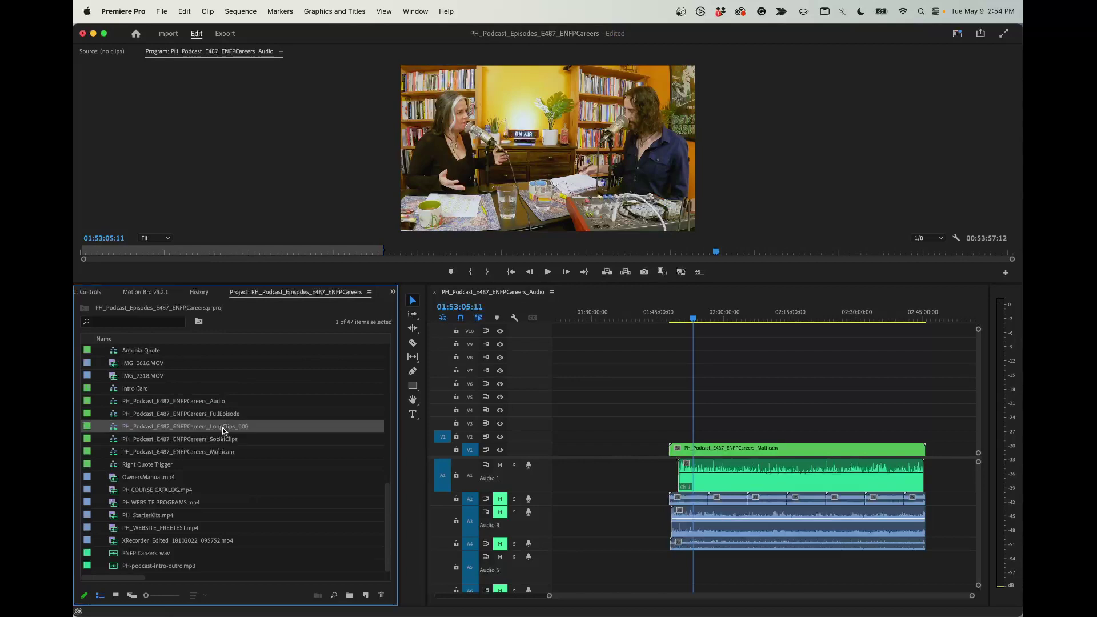
pyautogui.click(754, 401)
pyautogui.press('super+s')
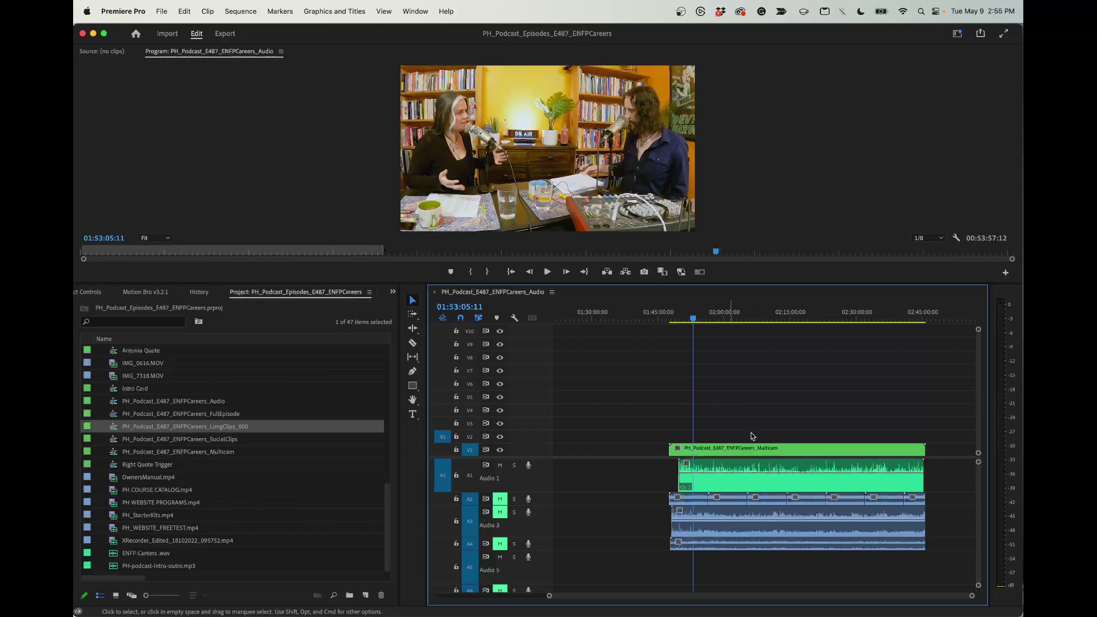
# Enable multi-camera on the nested Multicam clip on V1 and show the multi-camera program view.
pyautogui.hscroll(5, 752, 432)
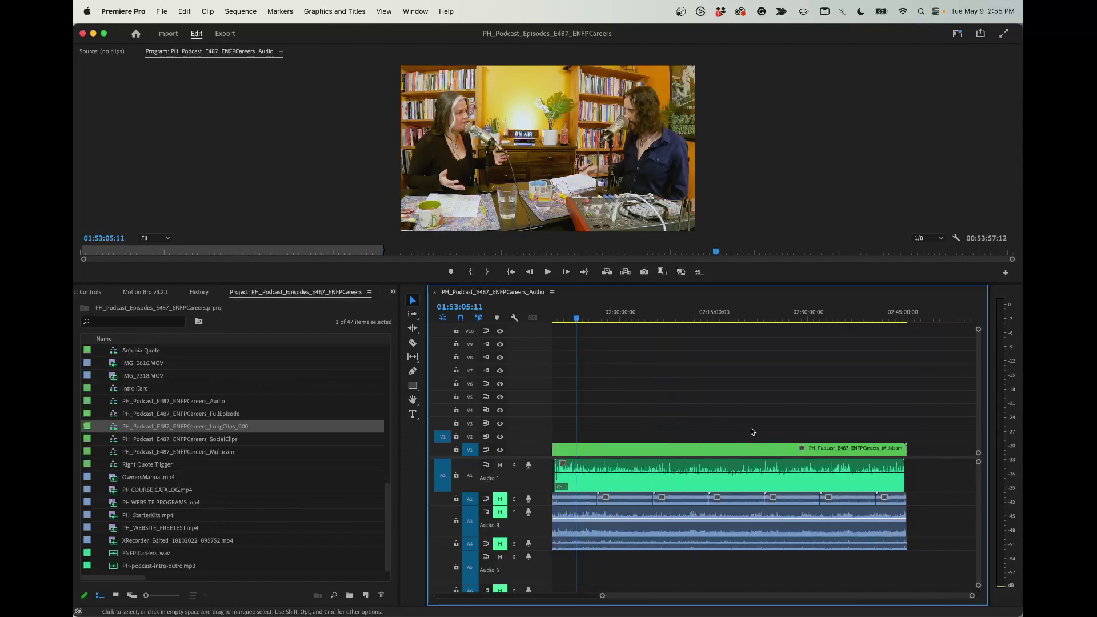
pyautogui.hscroll(-5, 748, 431)
pyautogui.hscroll(3, 689, 440)
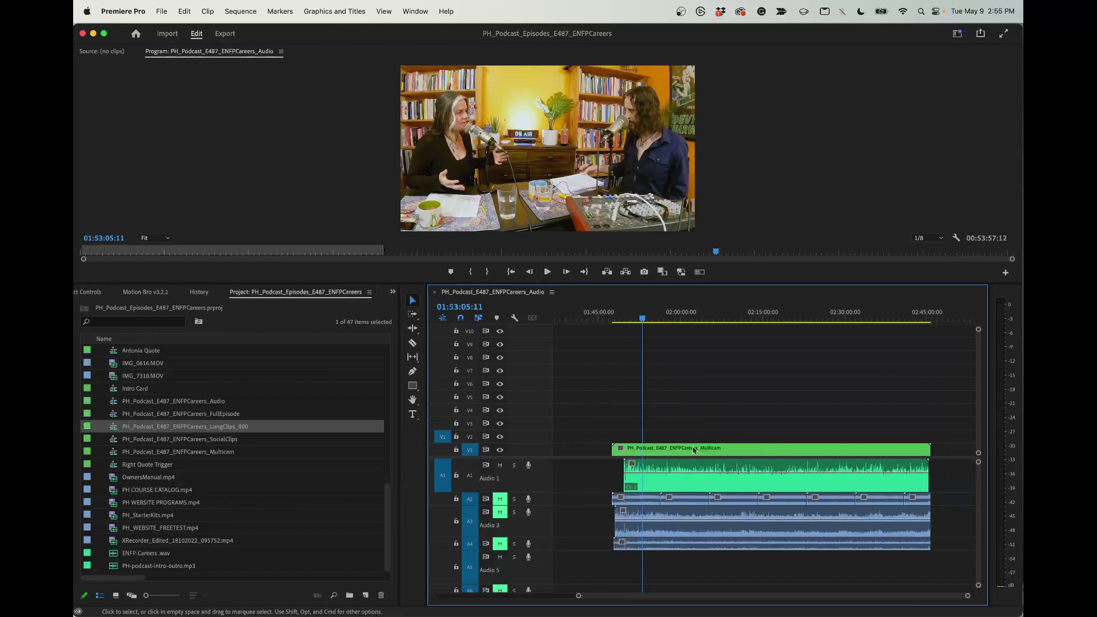
pyautogui.rightClick(694, 450)
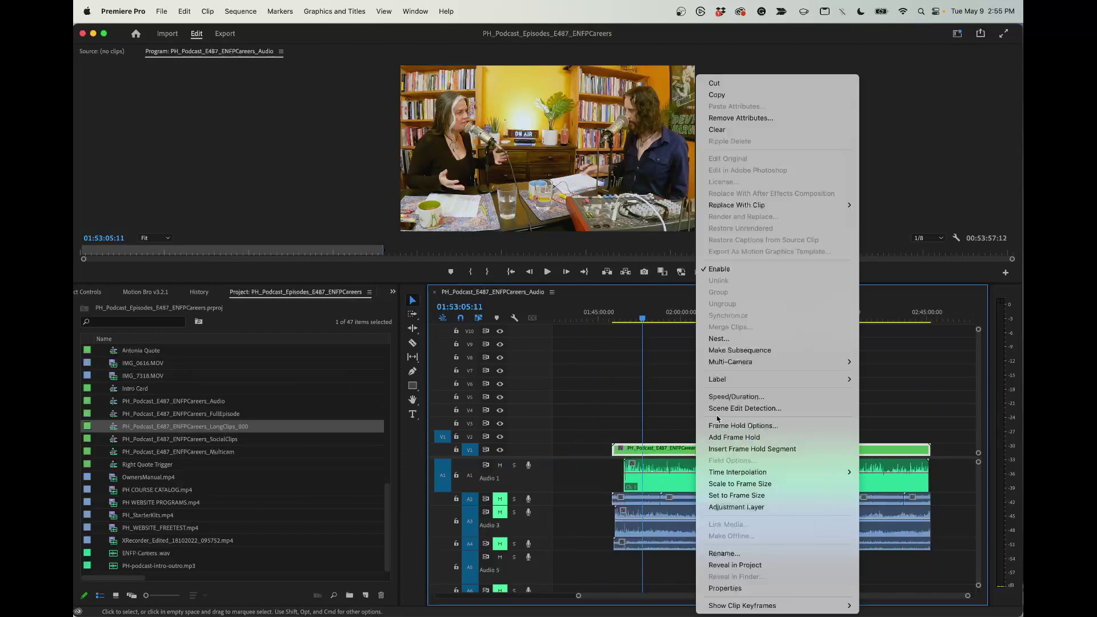
pyautogui.moveTo(746, 369)
pyautogui.click(870, 363)
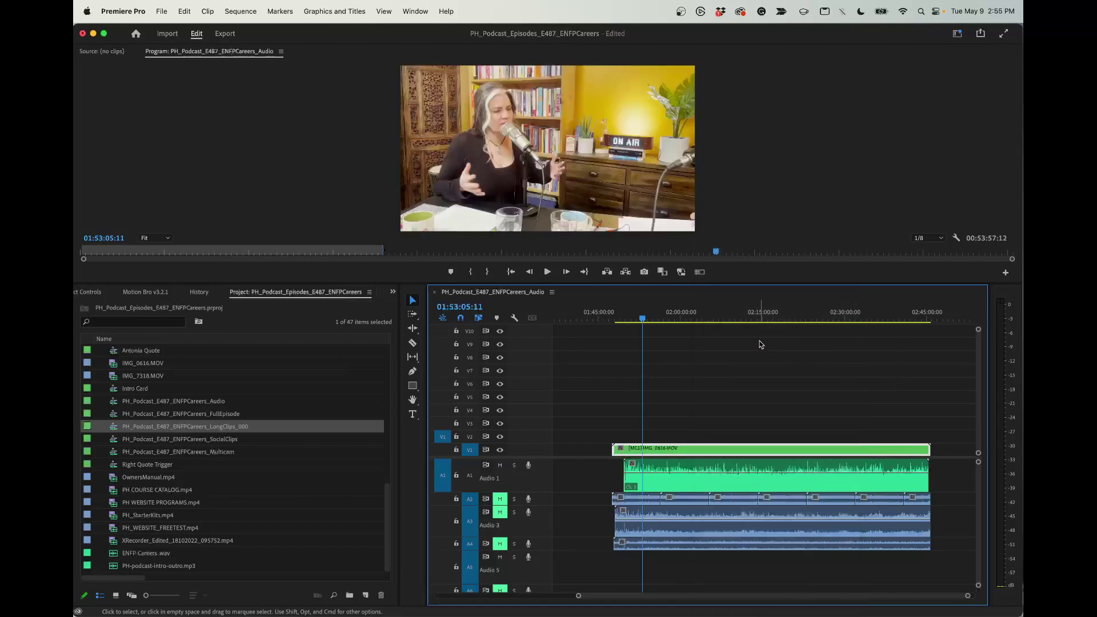
pyautogui.click(700, 272)
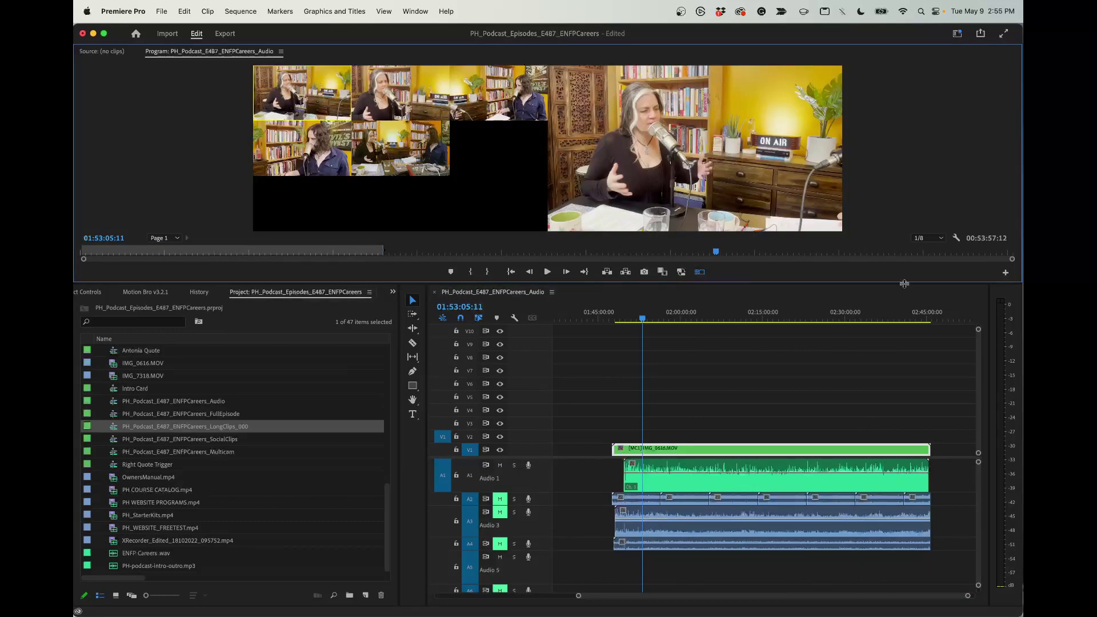
# Add the Toggle Multi-Camera View button to the Program monitor's button bar and turn it on.
pyautogui.click(1005, 274)
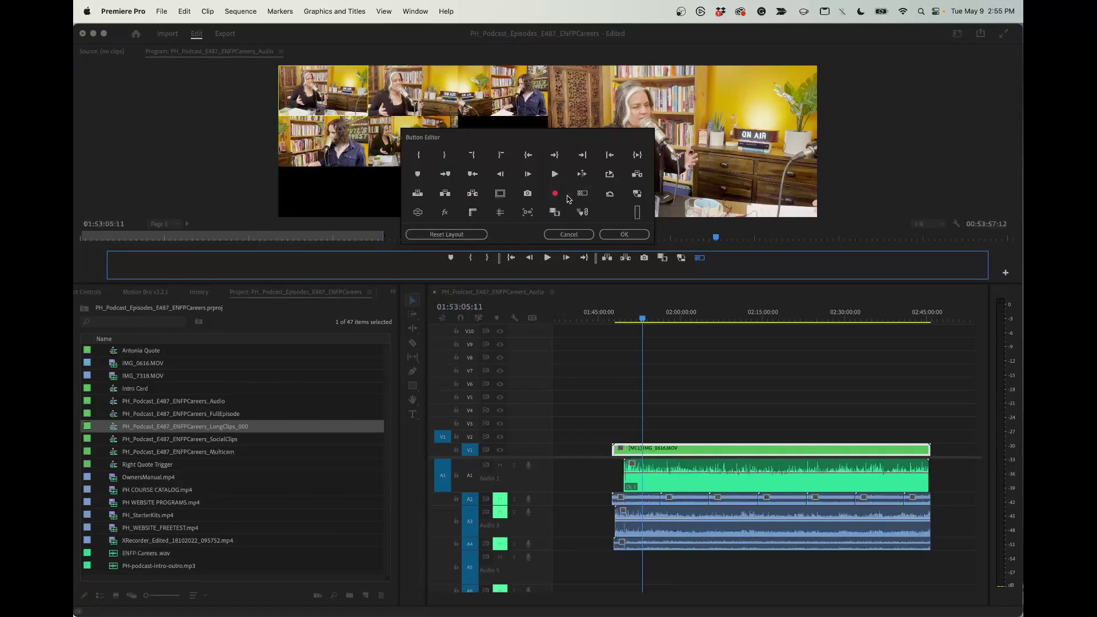
pyautogui.moveTo(582, 197); pyautogui.dragTo(701, 266)
pyautogui.click(623, 235)
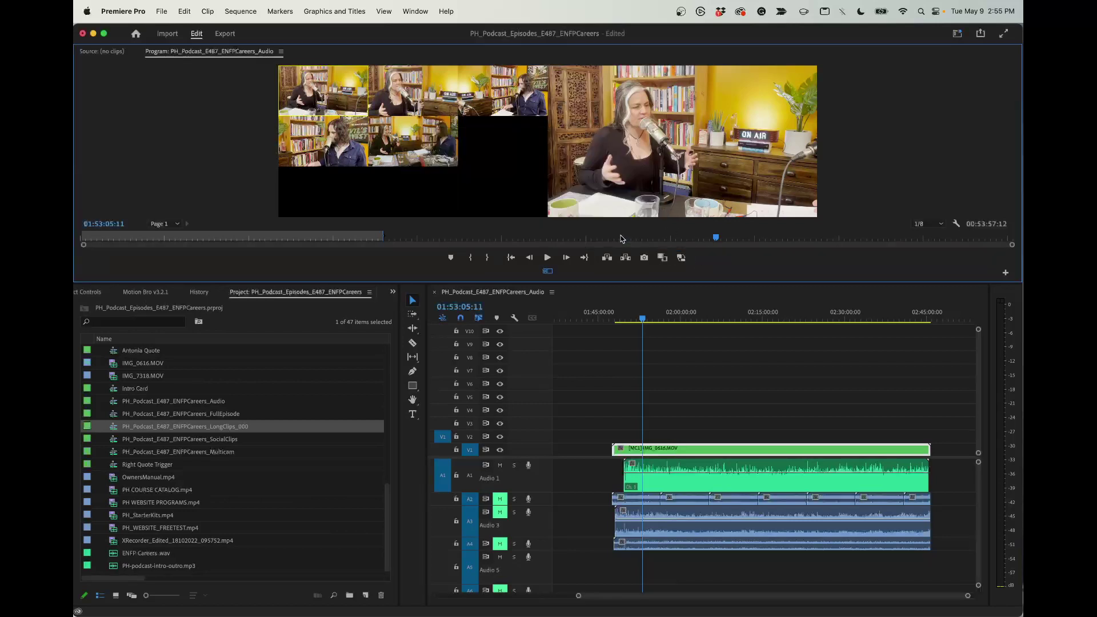
pyautogui.click(547, 271)
# Turn on source patching and track targeting for video track V1.
pyautogui.click(473, 454)
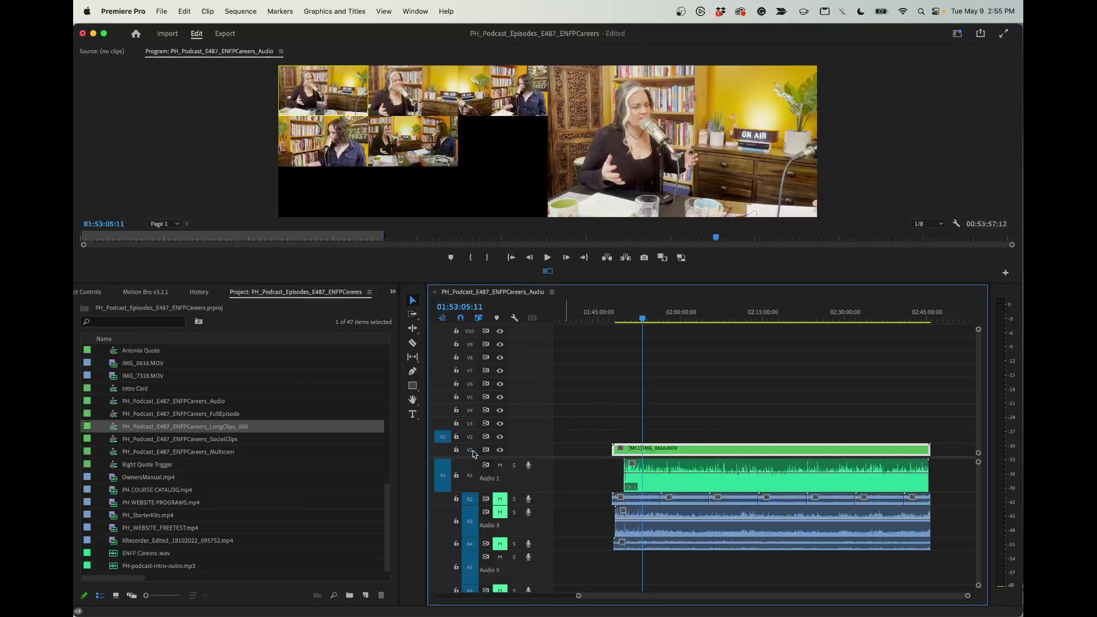
pyautogui.click(442, 452)
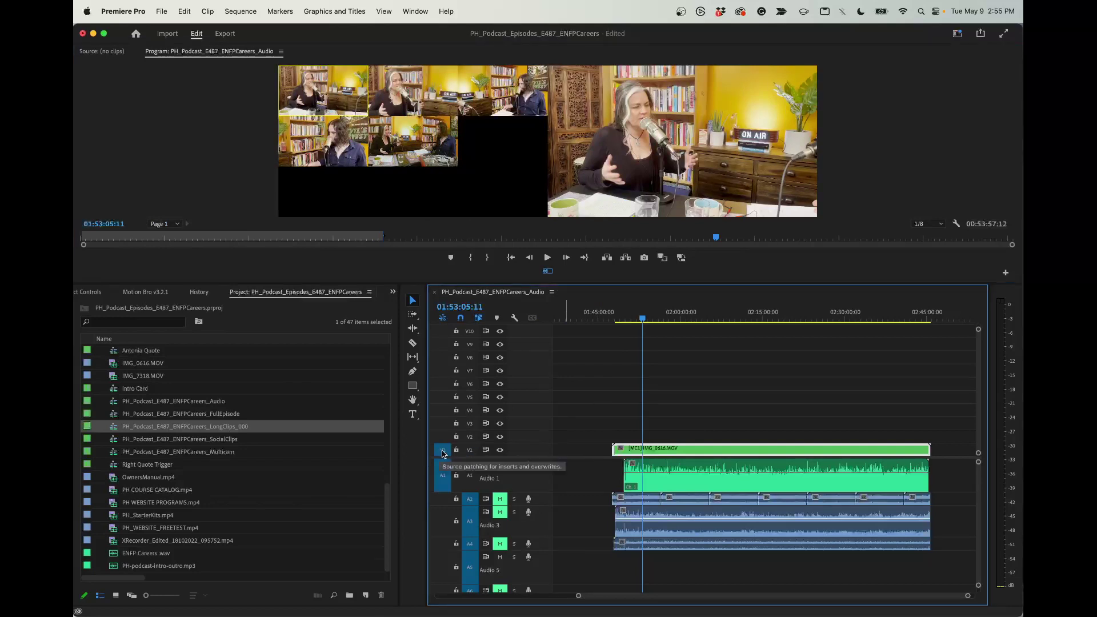
pyautogui.click(443, 452)
pyautogui.click(469, 451)
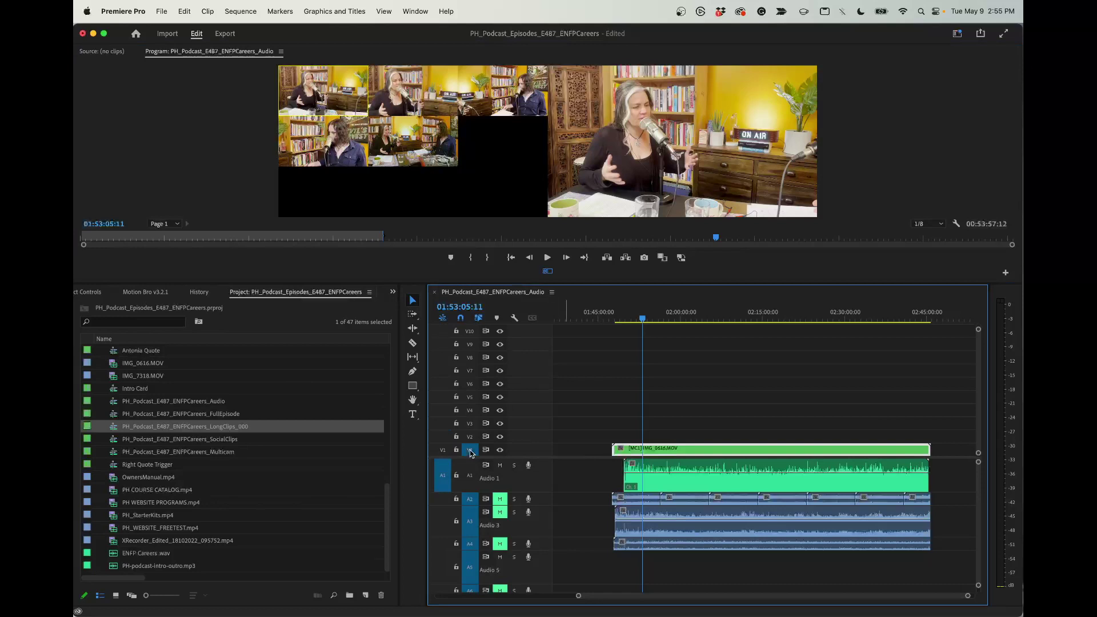
pyautogui.click(443, 450)
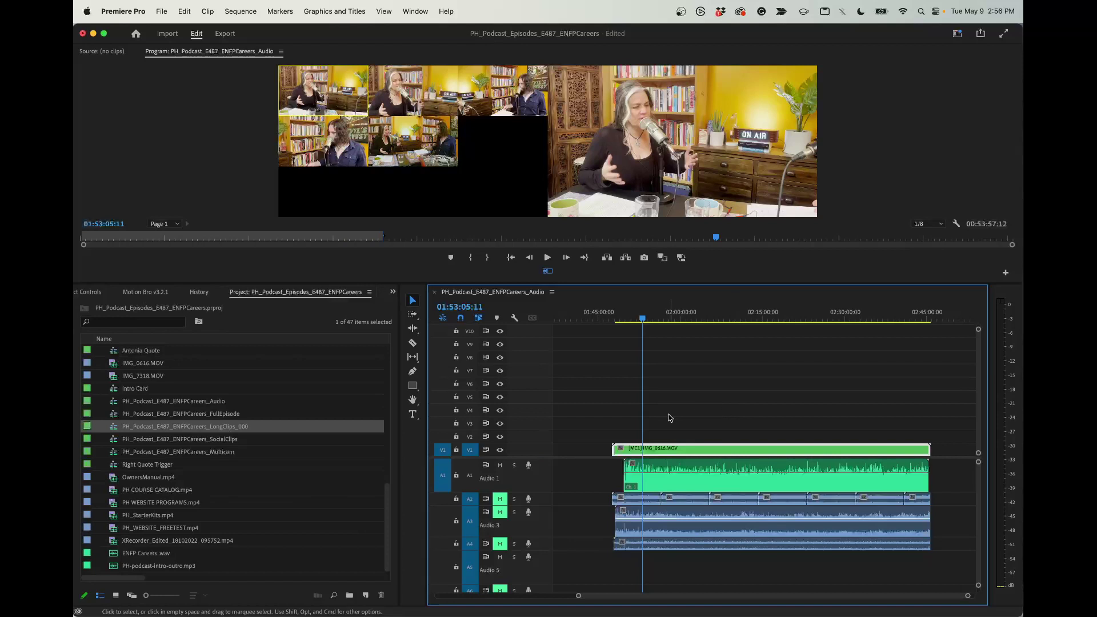
# Open the Multicam sequence to inspect its camera tracks, then close its tab, leaving Audio showing.
pyautogui.doubleClick(214, 451)
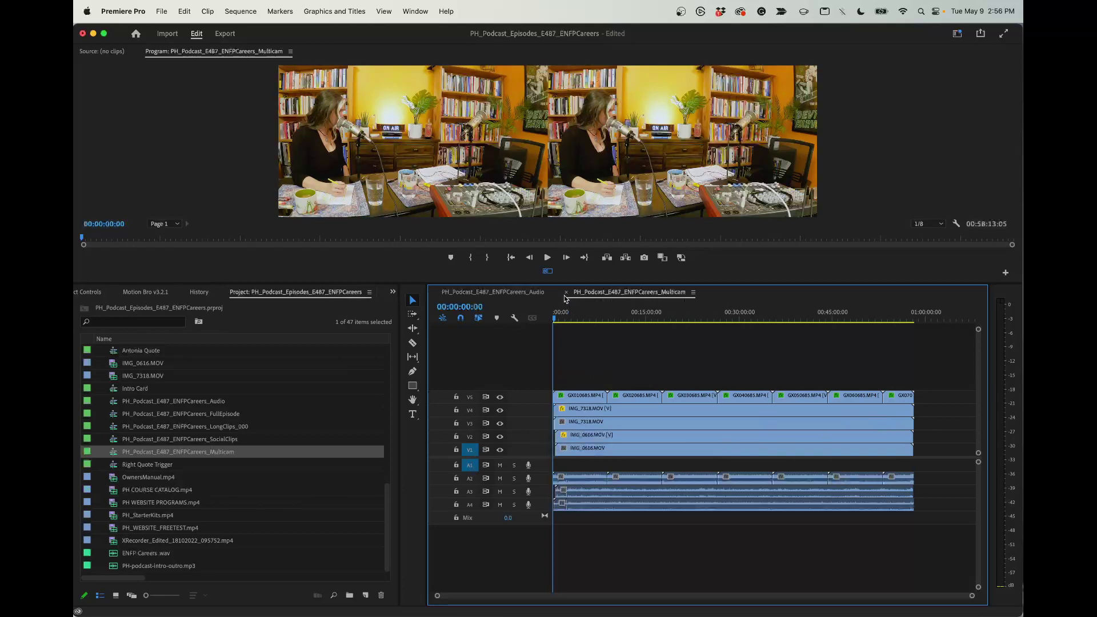
pyautogui.click(525, 296)
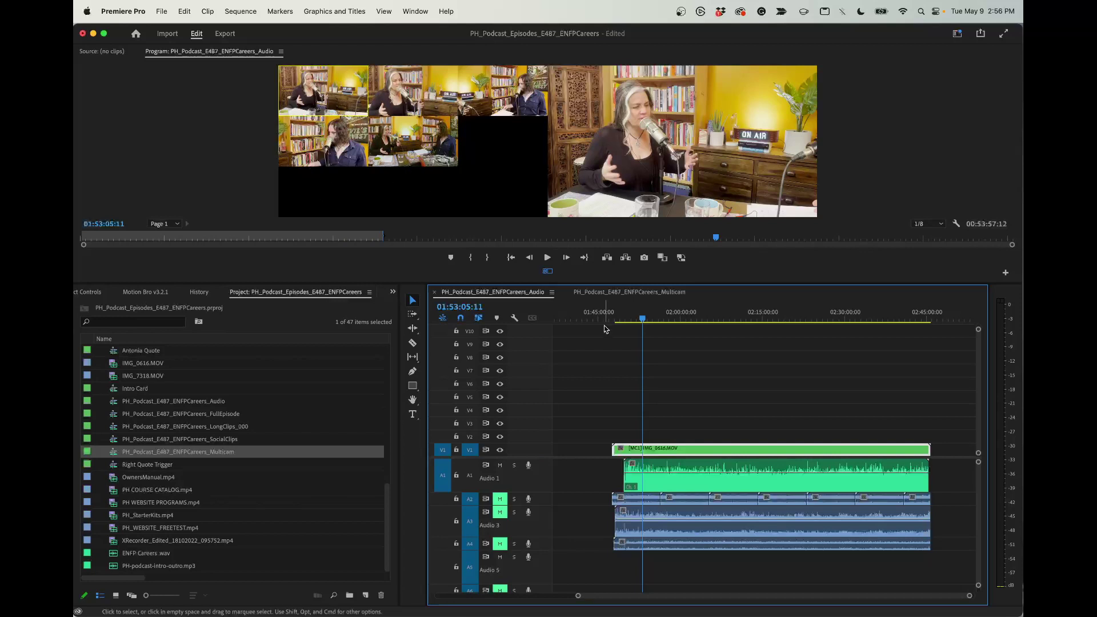
pyautogui.click(624, 292)
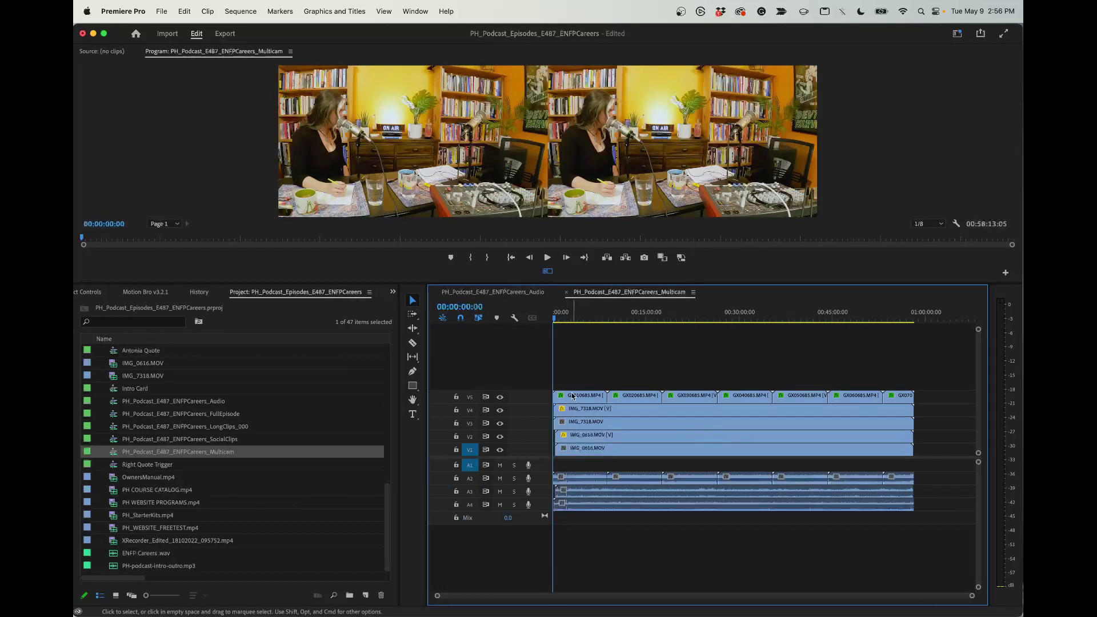
pyautogui.click(567, 294)
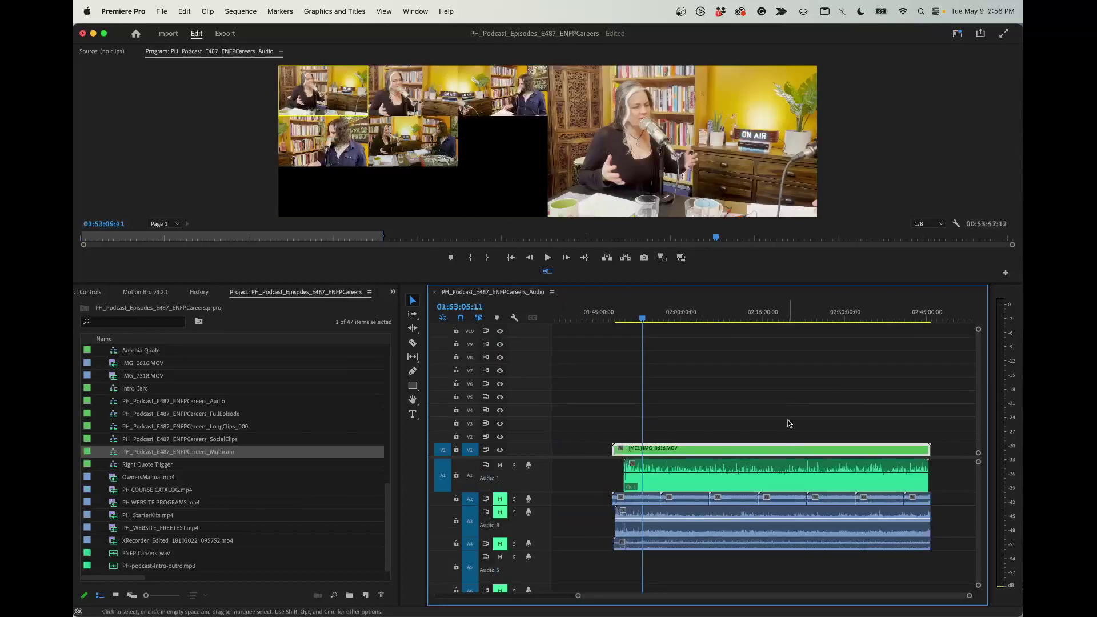
pyautogui.click(957, 224)
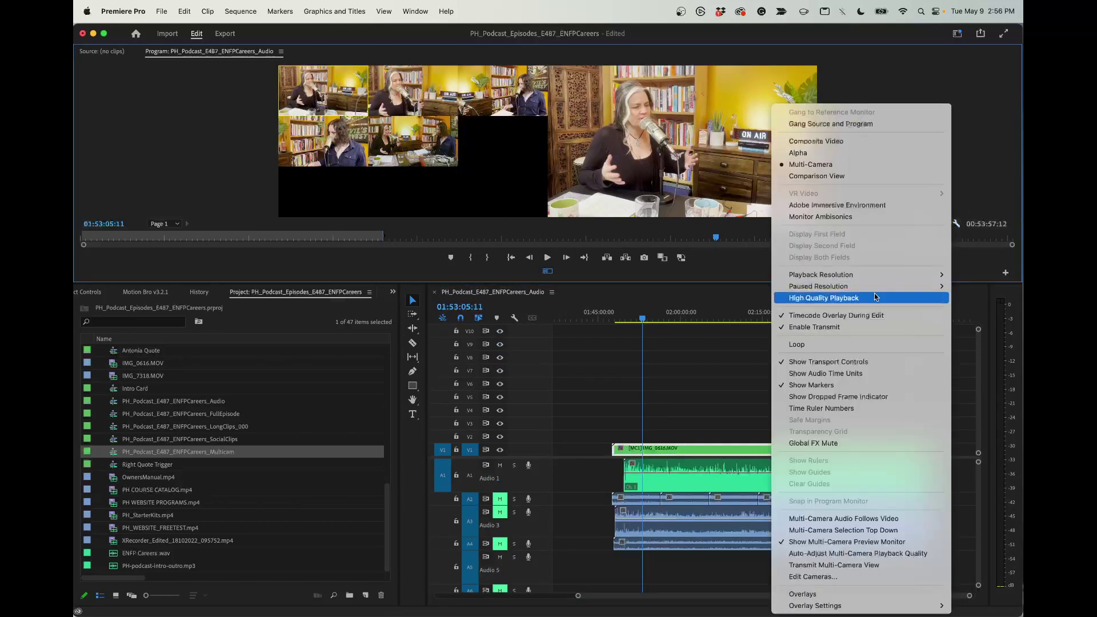
pyautogui.click(821, 577)
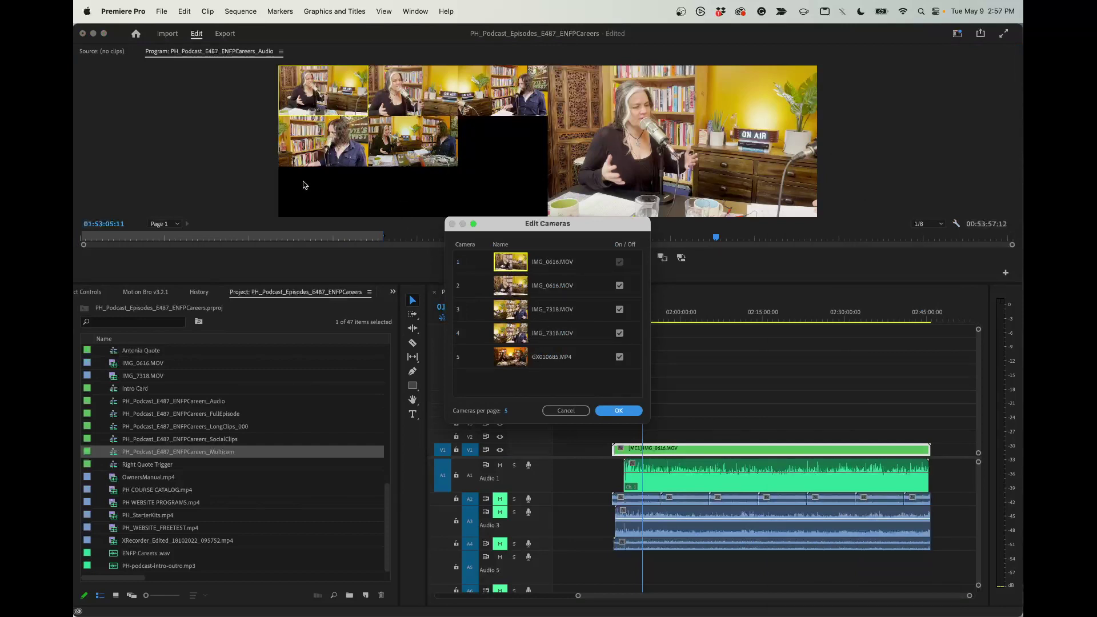
pyautogui.click(558, 365)
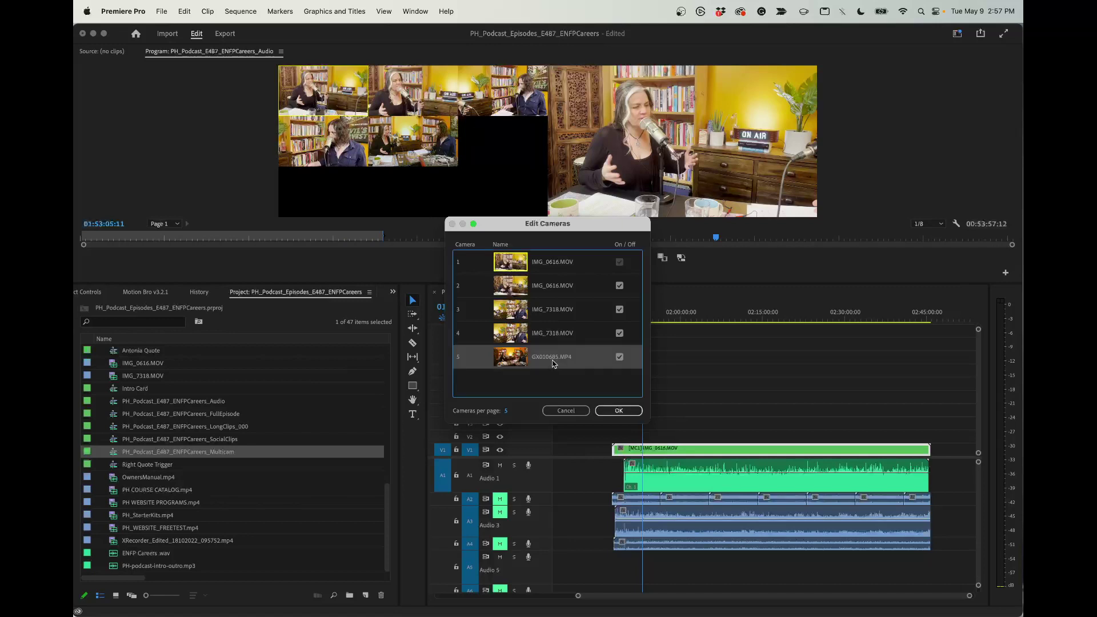
pyautogui.moveTo(552, 363); pyautogui.dragTo(552, 254)
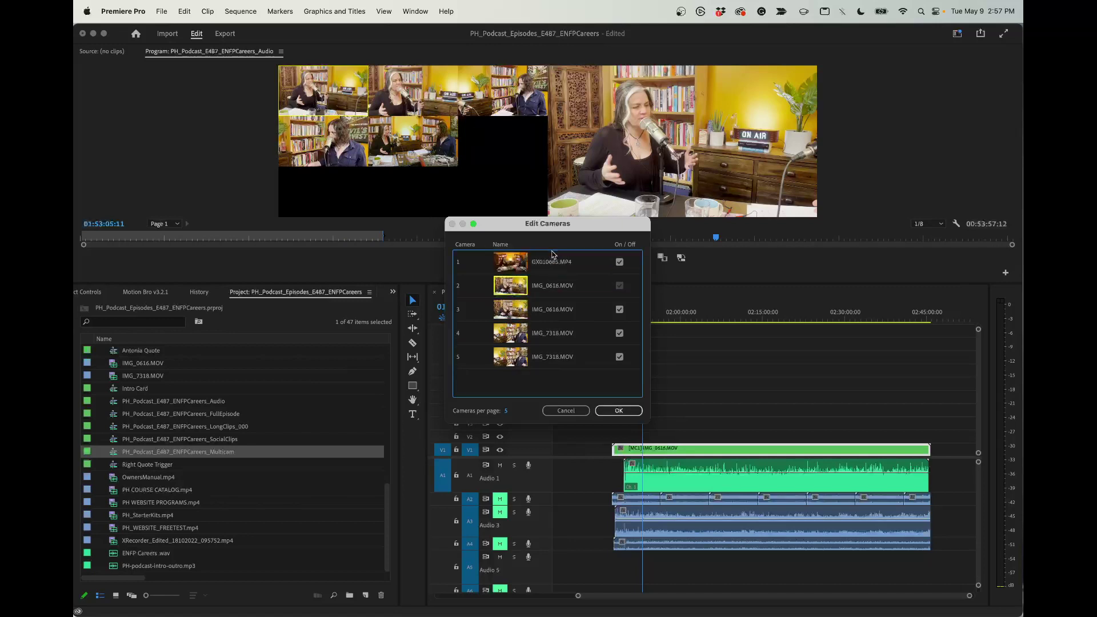
pyautogui.click(619, 410)
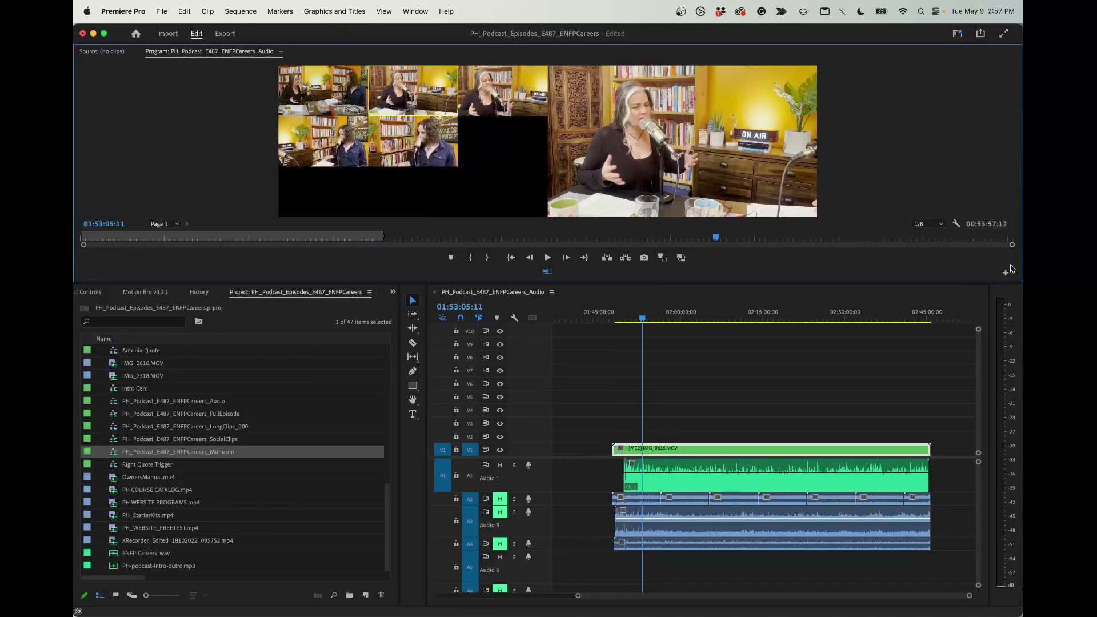
pyautogui.click(956, 224)
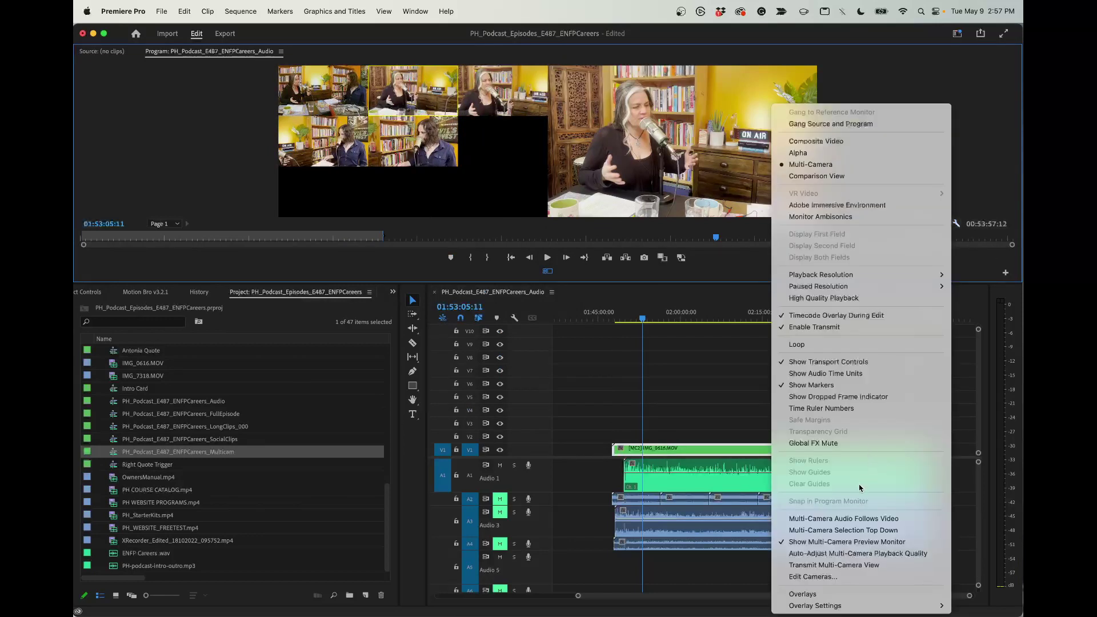
pyautogui.click(840, 576)
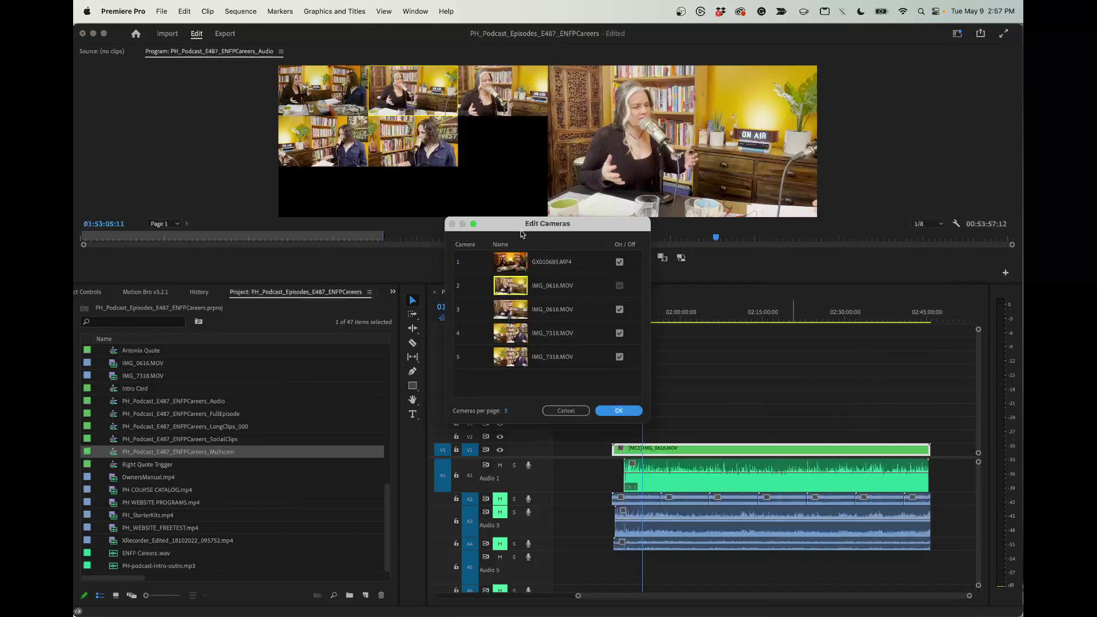
pyautogui.moveTo(560, 268); pyautogui.dragTo(563, 368)
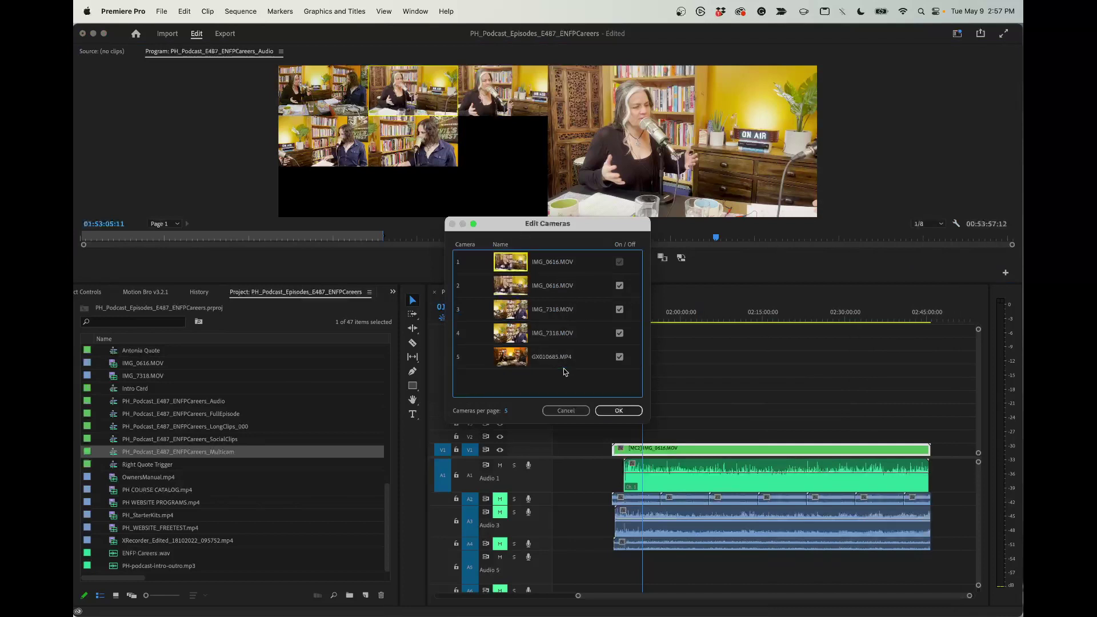
pyautogui.click(617, 411)
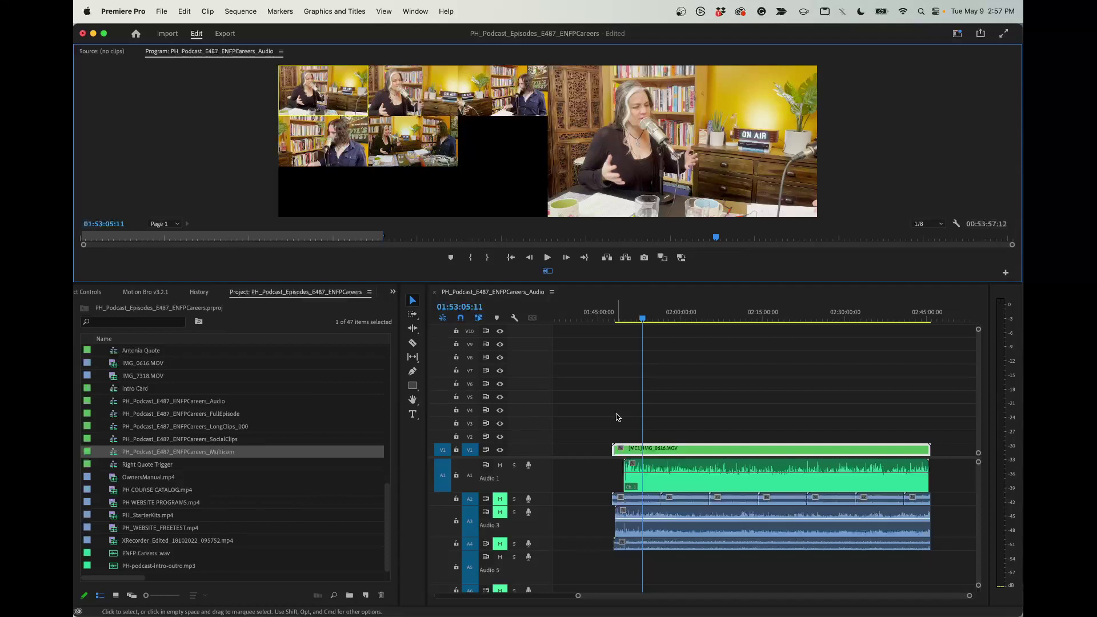
pyautogui.click(683, 425)
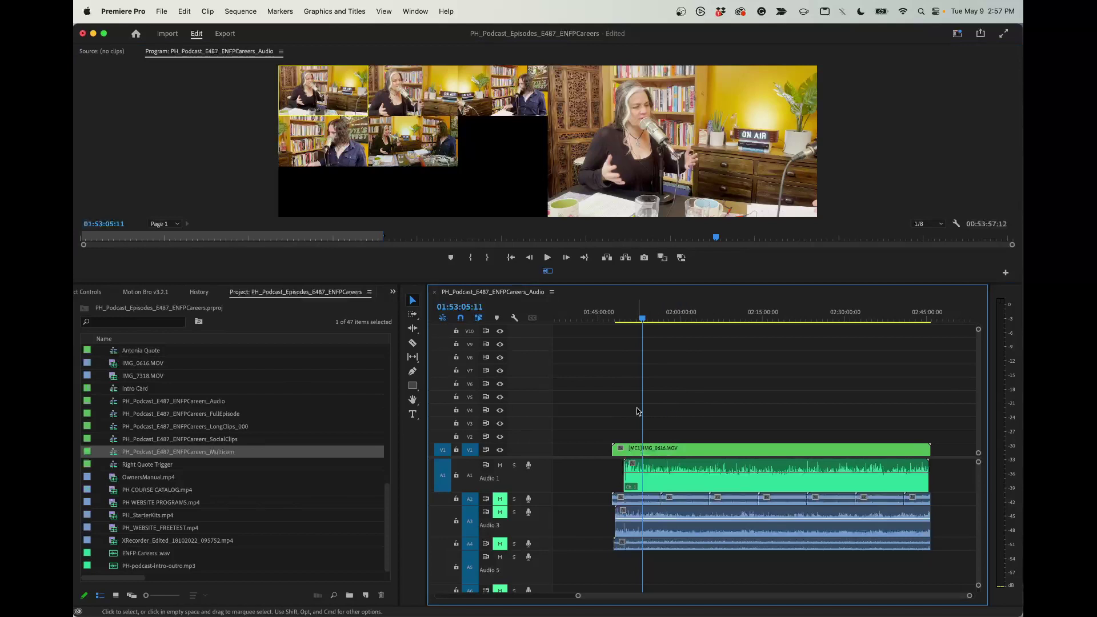
# At 01:50:08:03, switch the multicam clip to camera 4, the man's IMG_7318.MOV angle.
pyautogui.hscroll(1, 632, 411)
pyautogui.scroll(5, 631, 406)
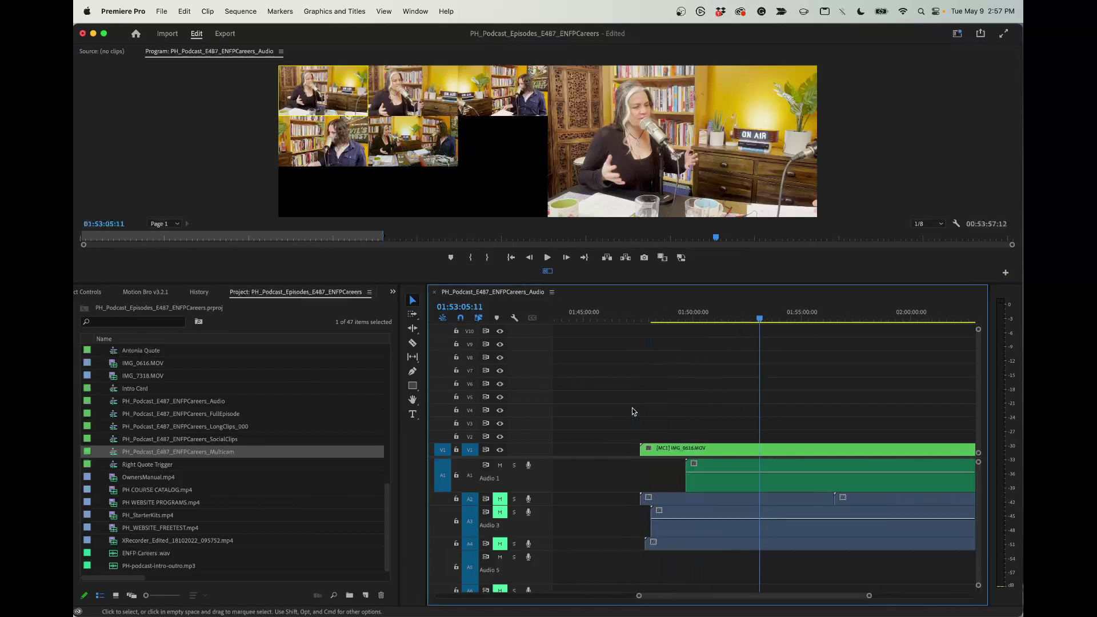
pyautogui.scroll(6, 631, 405)
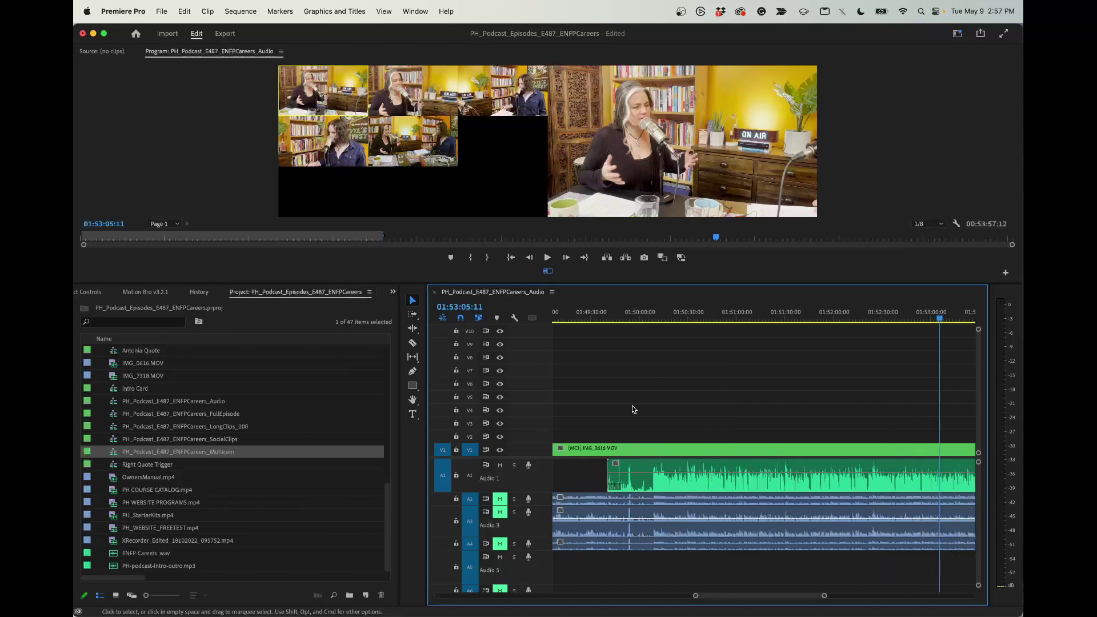
pyautogui.scroll(1, 653, 404)
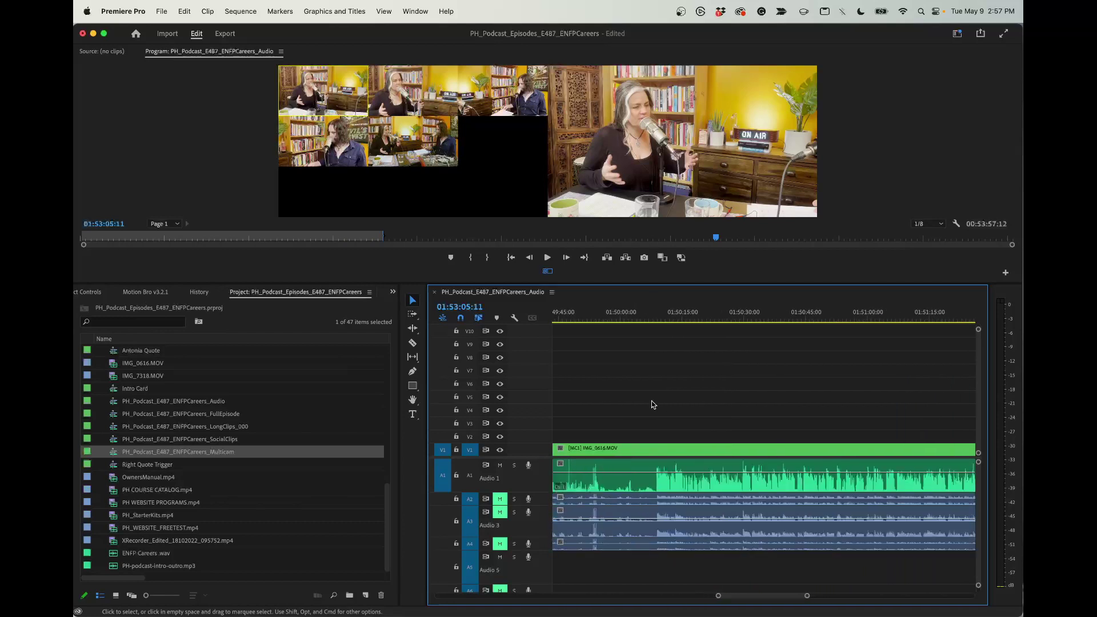
pyautogui.click(654, 318)
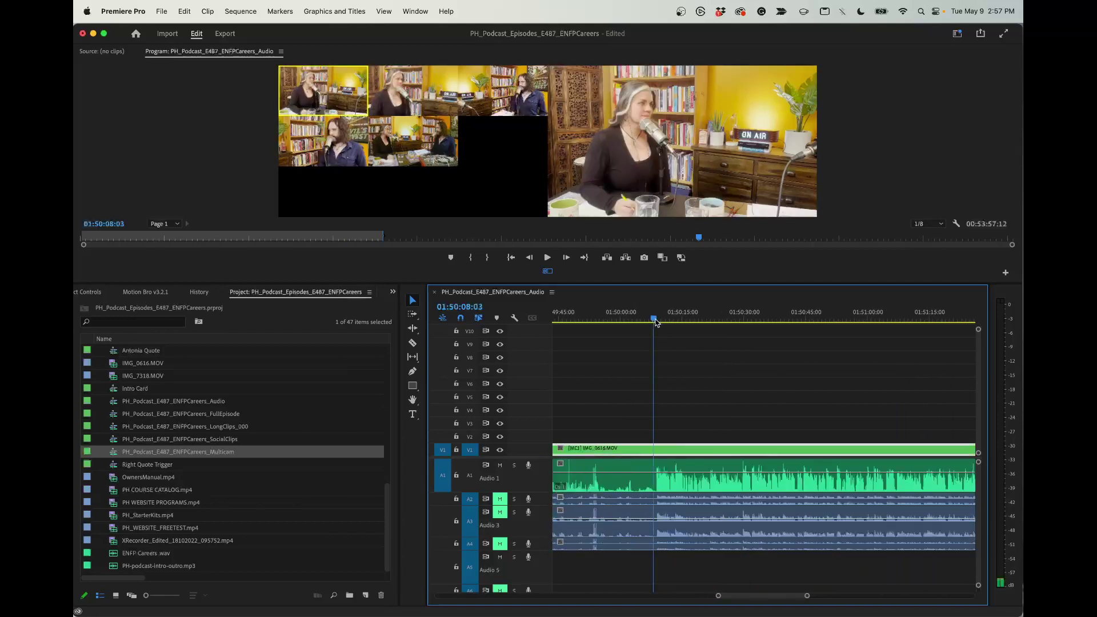
pyautogui.click(327, 153)
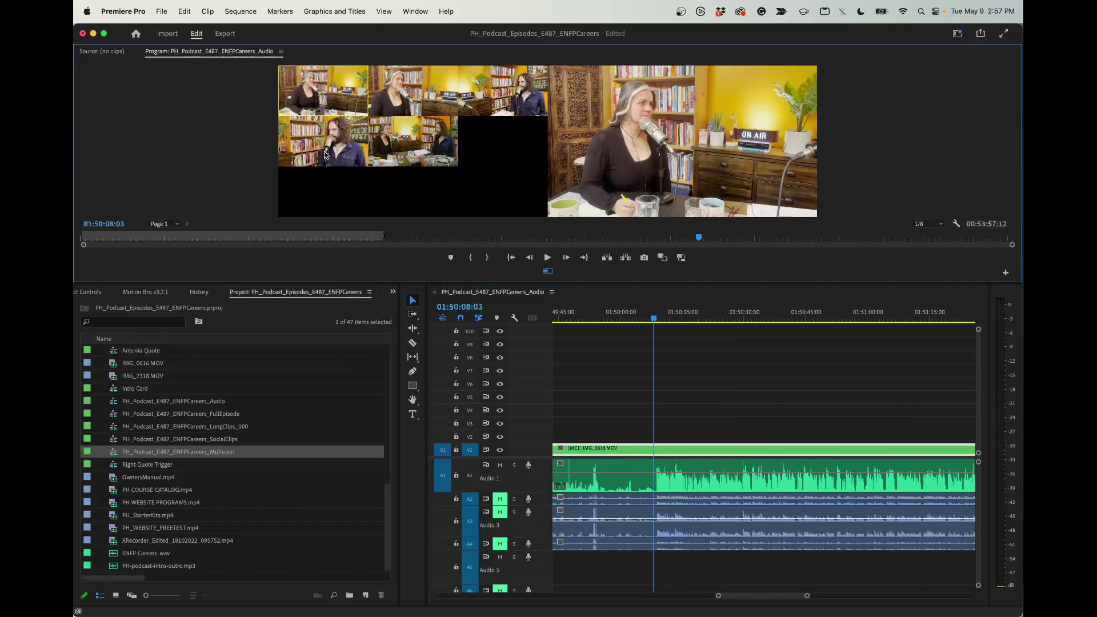
# Zoom the timeline in around the playhead, then bring OBS Studio to the front.
pyautogui.scroll(-5, 685, 408)
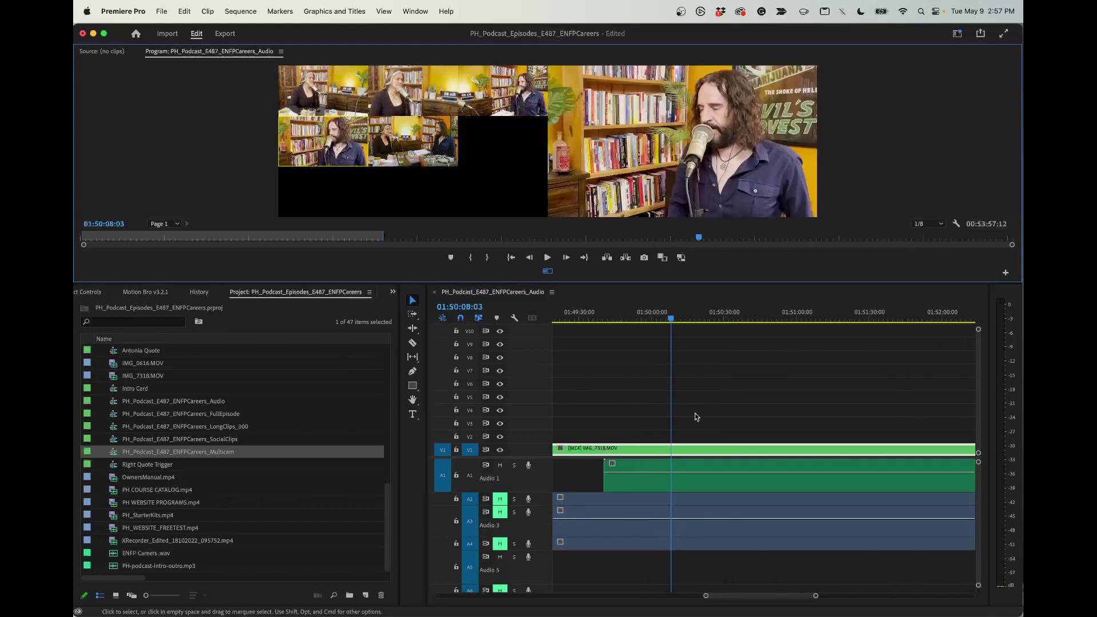
pyautogui.scroll(-4, 695, 417)
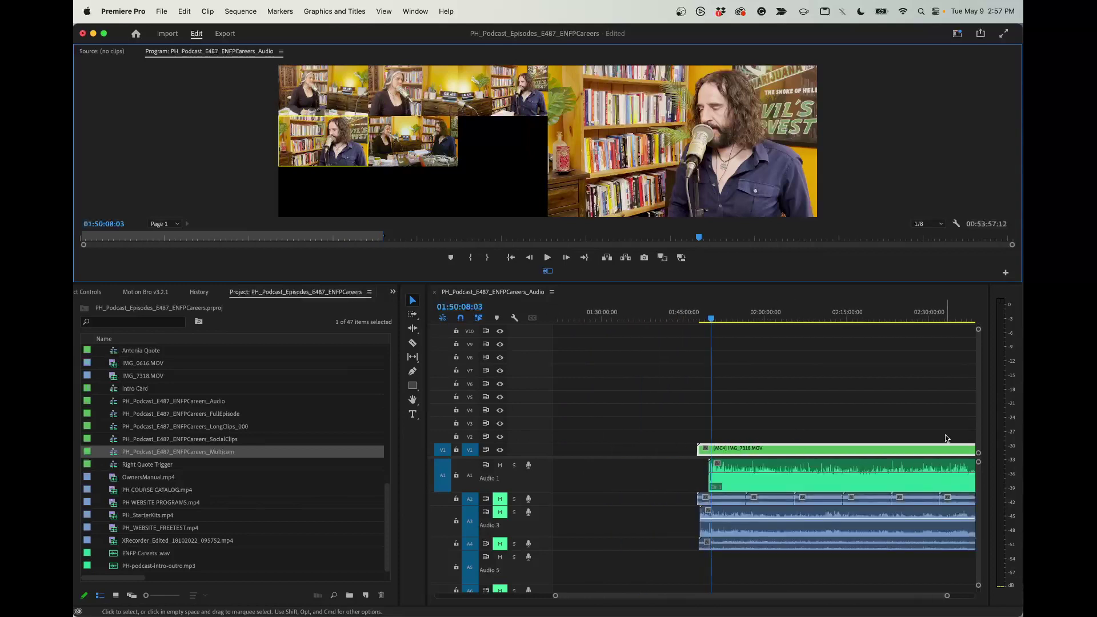
pyautogui.hscroll(3, 948, 439)
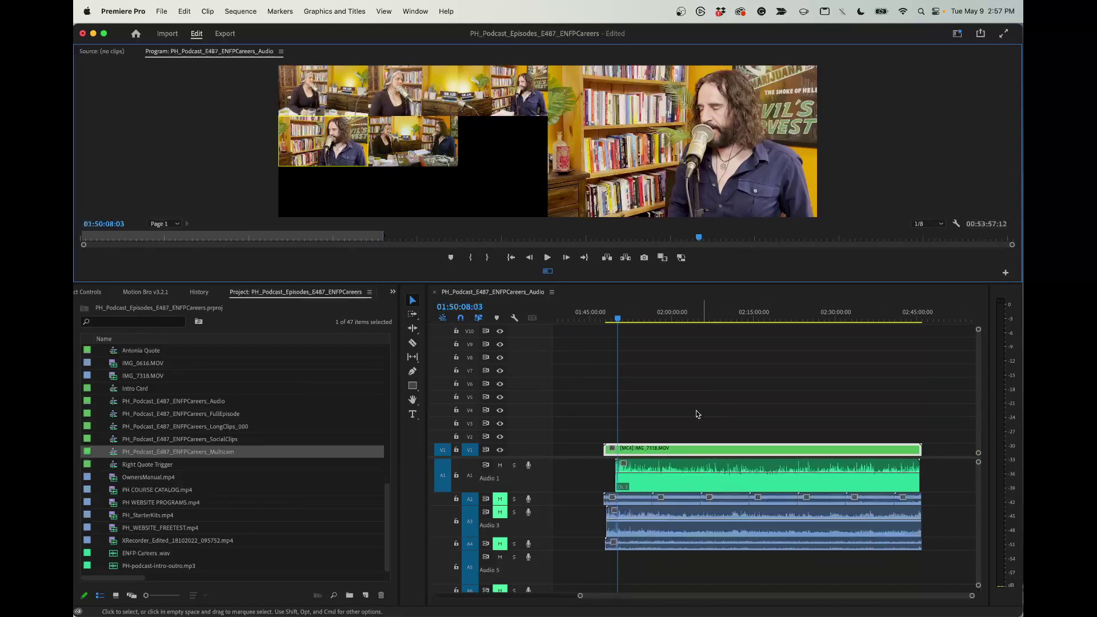
pyautogui.press('=')
pyautogui.press('=')
pyautogui.press('=')
pyautogui.press('=')
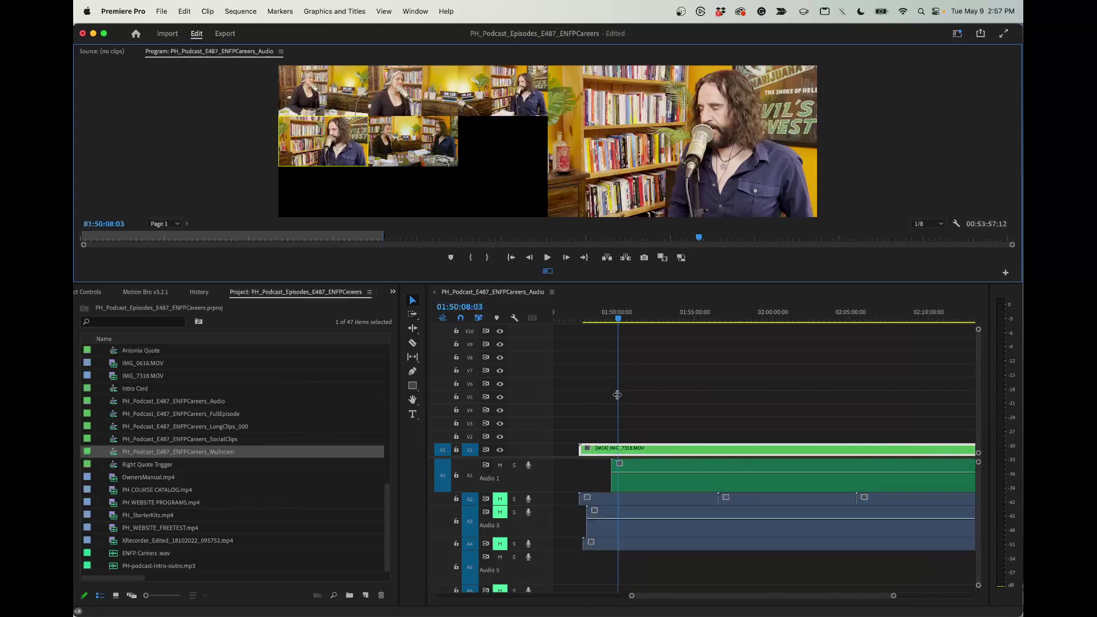
pyautogui.hscroll(-3, 617, 398)
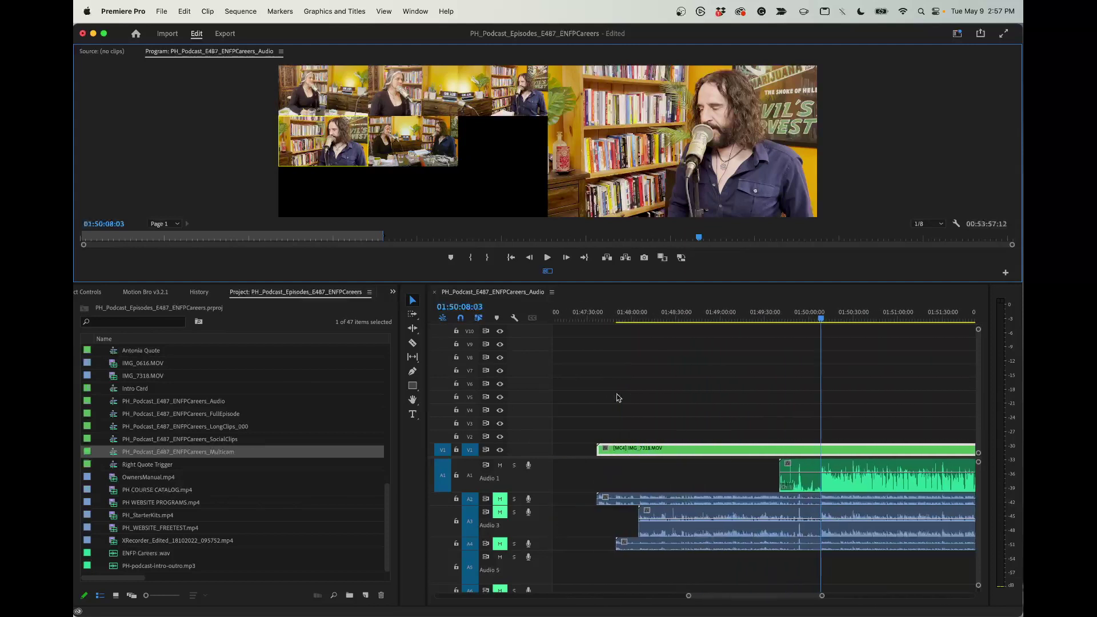
pyautogui.hscroll(3, 617, 397)
pyautogui.hscroll(-1, 616, 397)
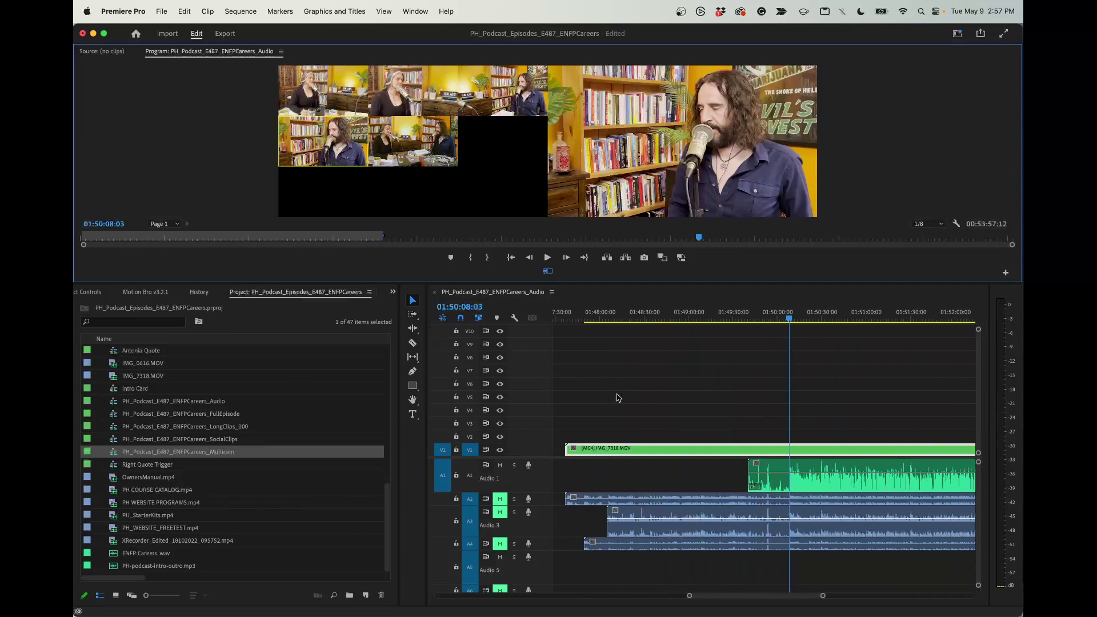
pyautogui.hscroll(2, 681, 404)
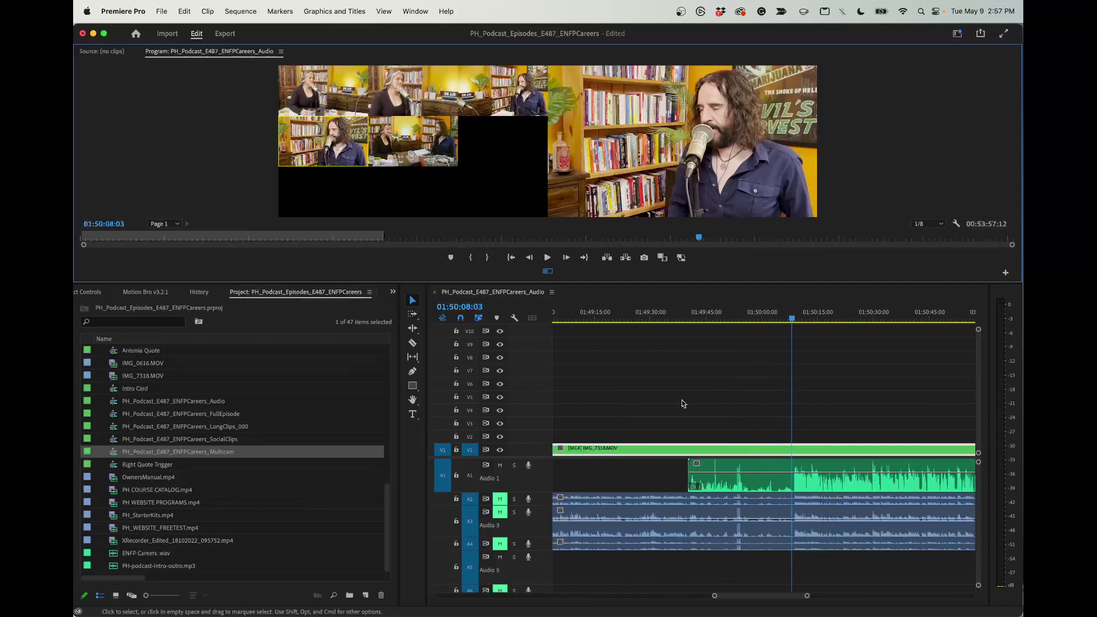
pyautogui.scroll(3, 682, 404)
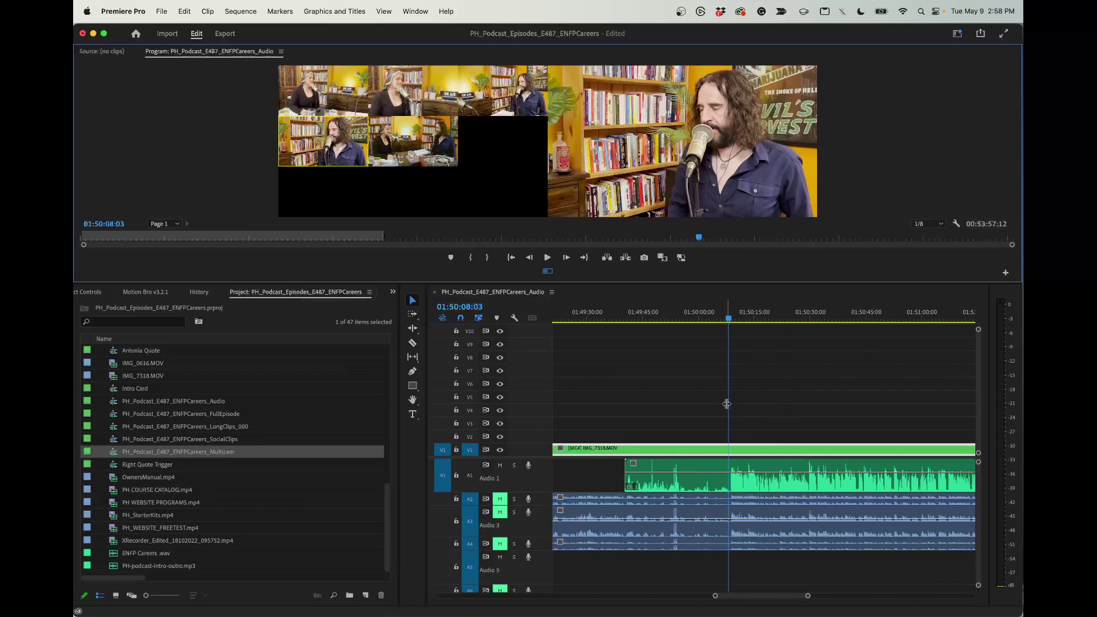
pyautogui.moveTo(80, 417)
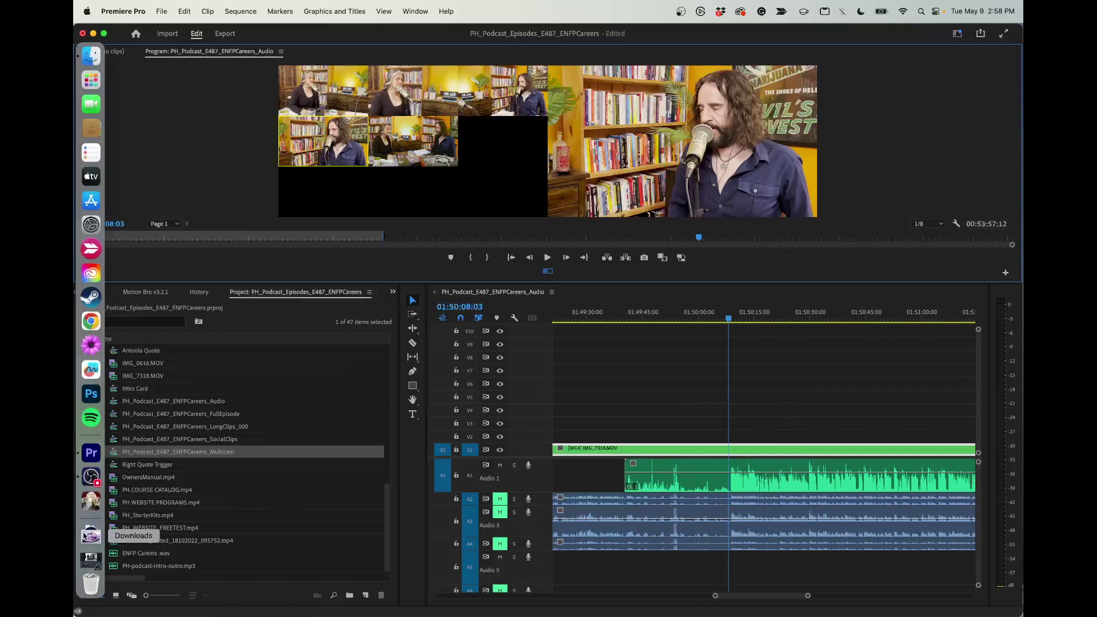
pyautogui.click(90, 561)
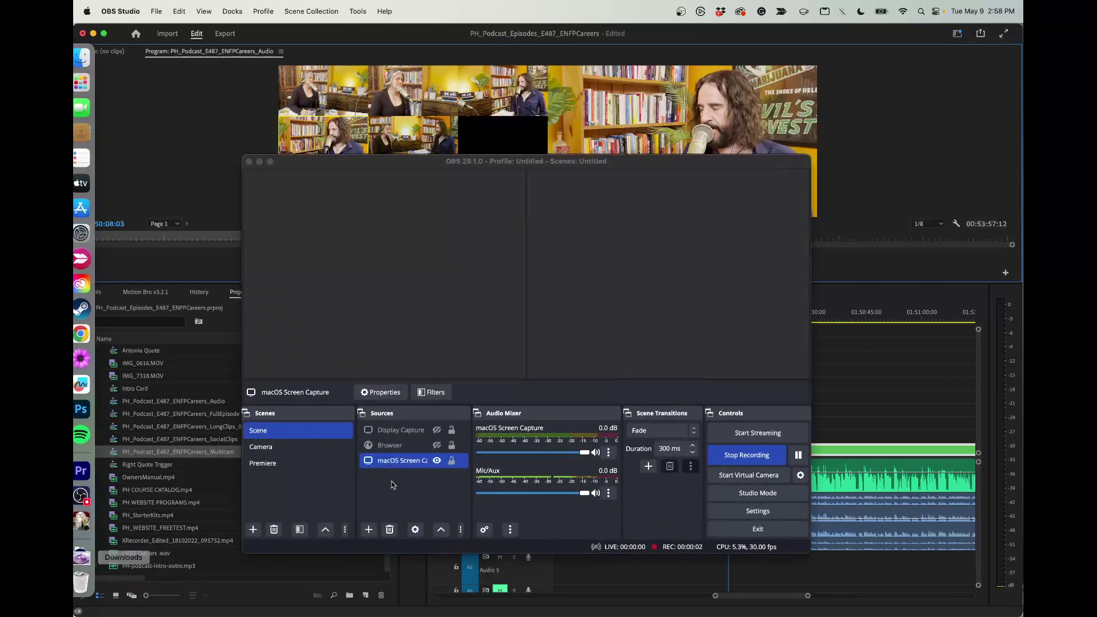